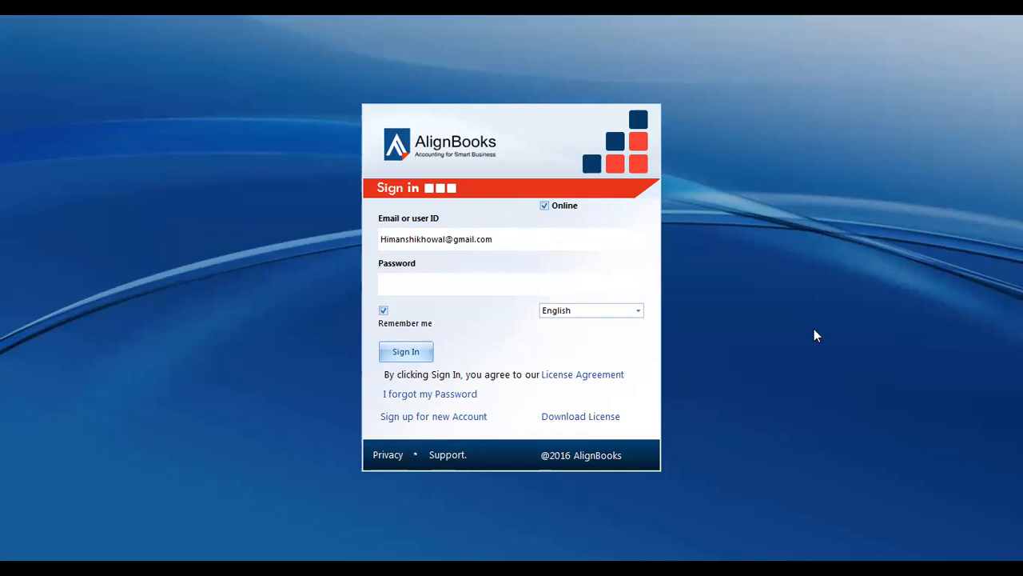
Enter the saved password and sign in online, answering No to DB Initialization.
mouse_move(502, 245)
mouse_down()
mouse_move(417, 245)
mouse_move(512, 245)
mouse_up()
click(466, 286)
text(*********)
click(545, 207)
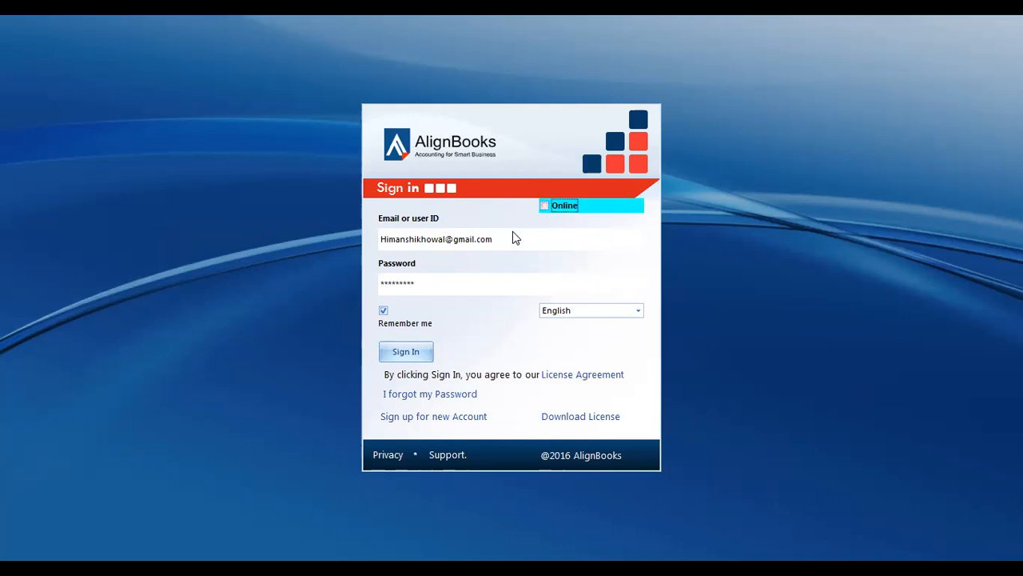
click(405, 353)
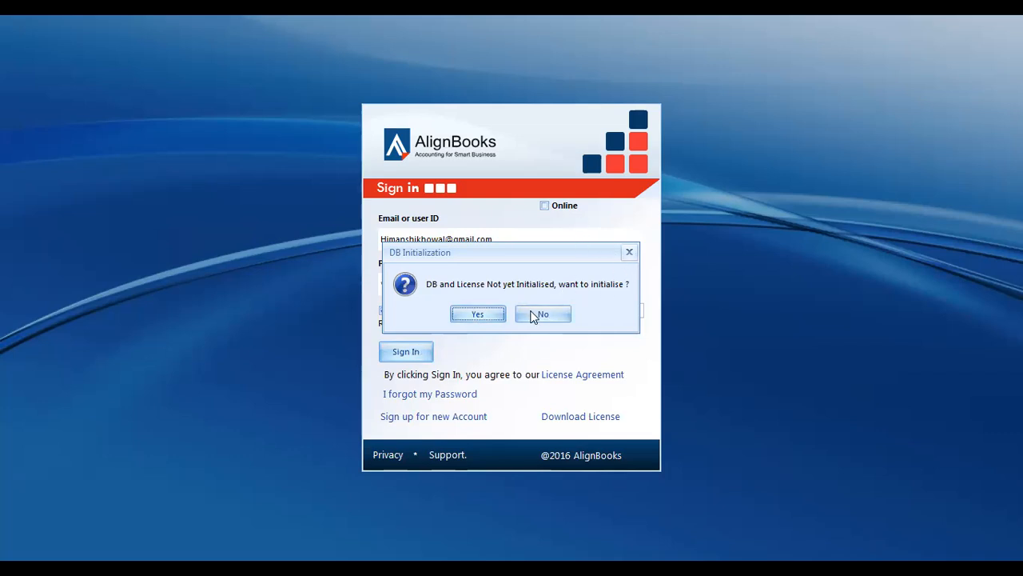
click(535, 314)
click(544, 206)
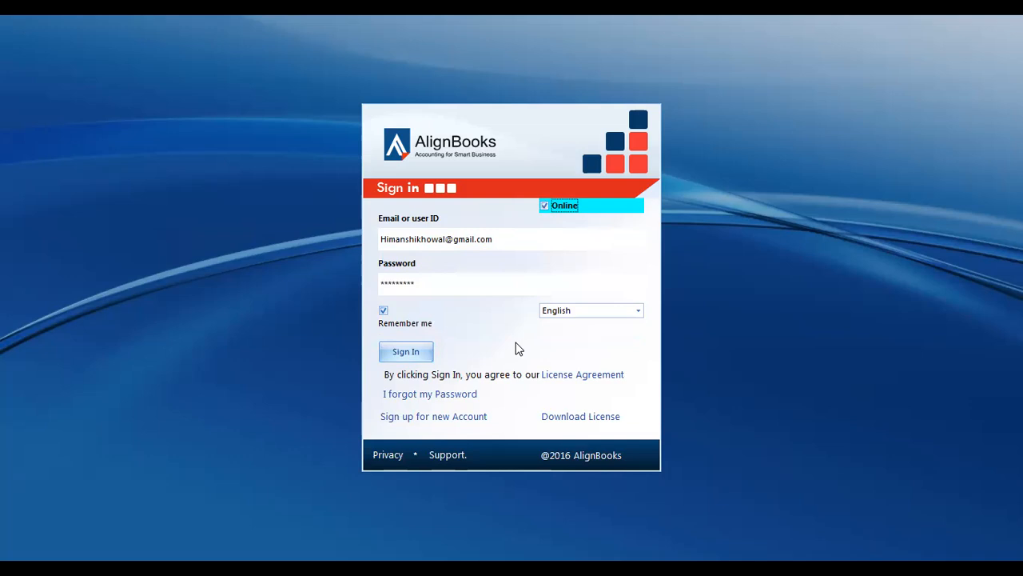
click(405, 356)
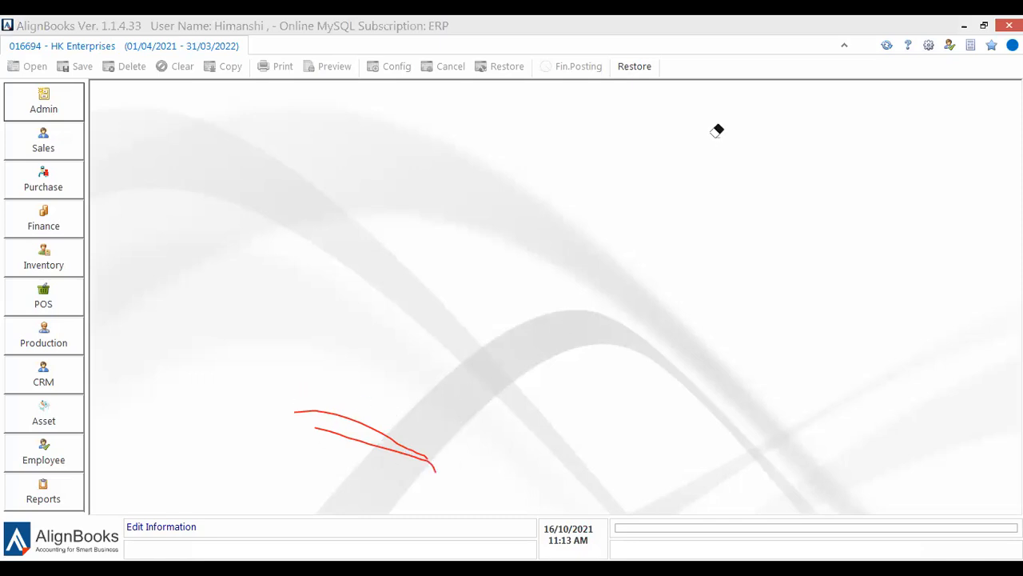
Let sign-in finish and load HK Enterprises for the 01/04/2021–31/03/2022 period.
click(427, 458)
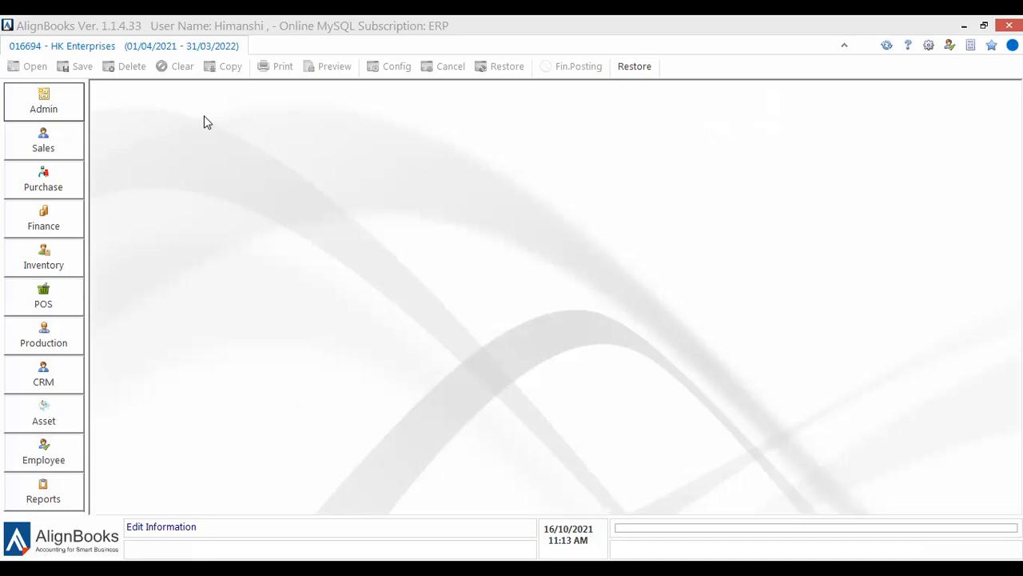
Change the financial period to 01/04/2020 - 31/03/2021.
click(58, 108)
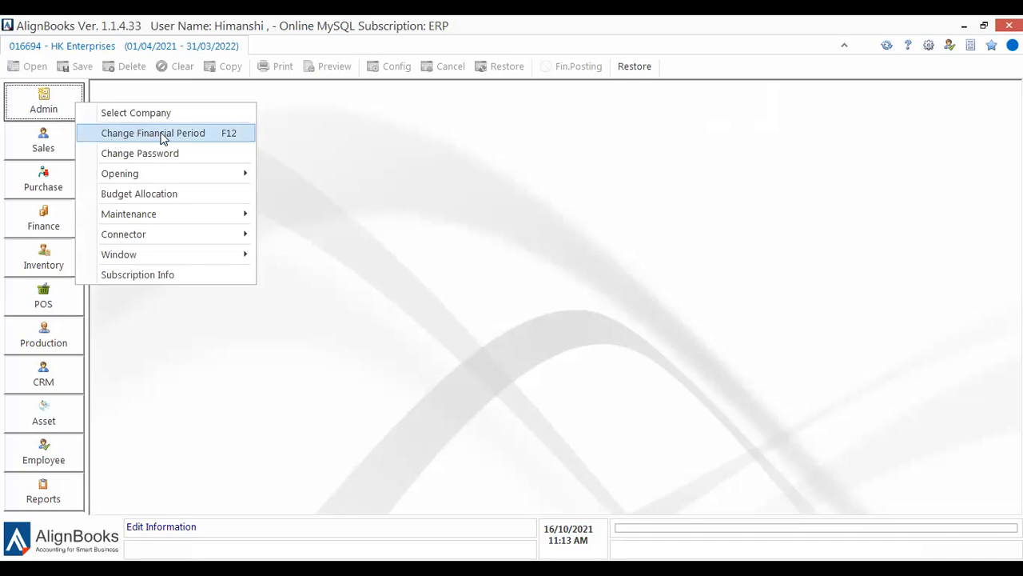
click(161, 134)
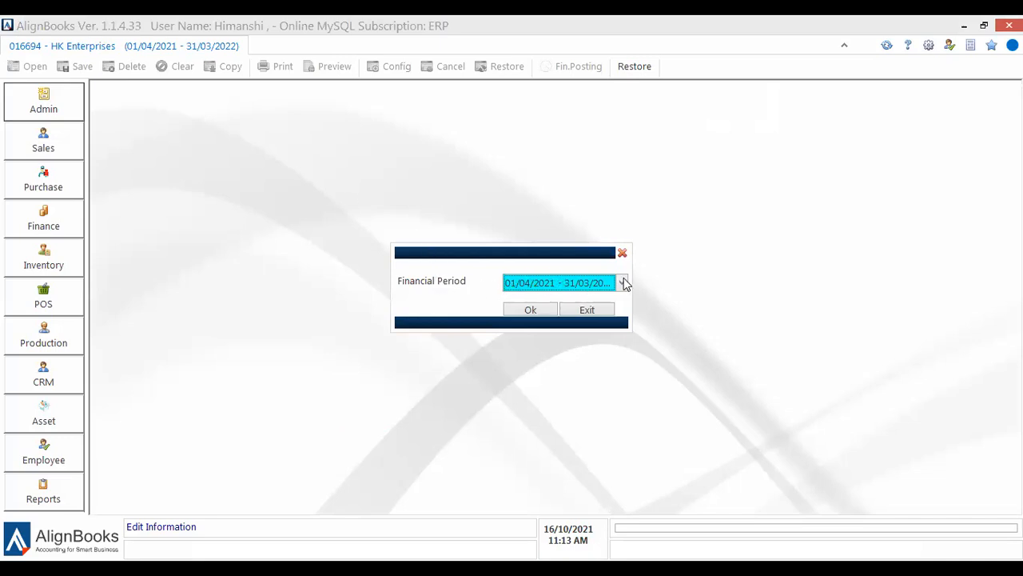
click(560, 283)
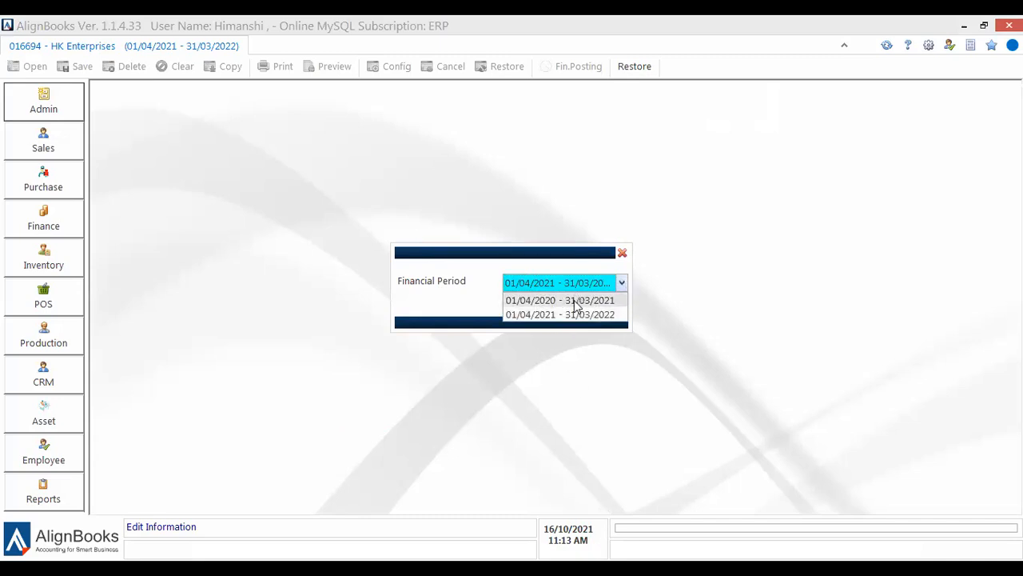
click(576, 300)
click(529, 310)
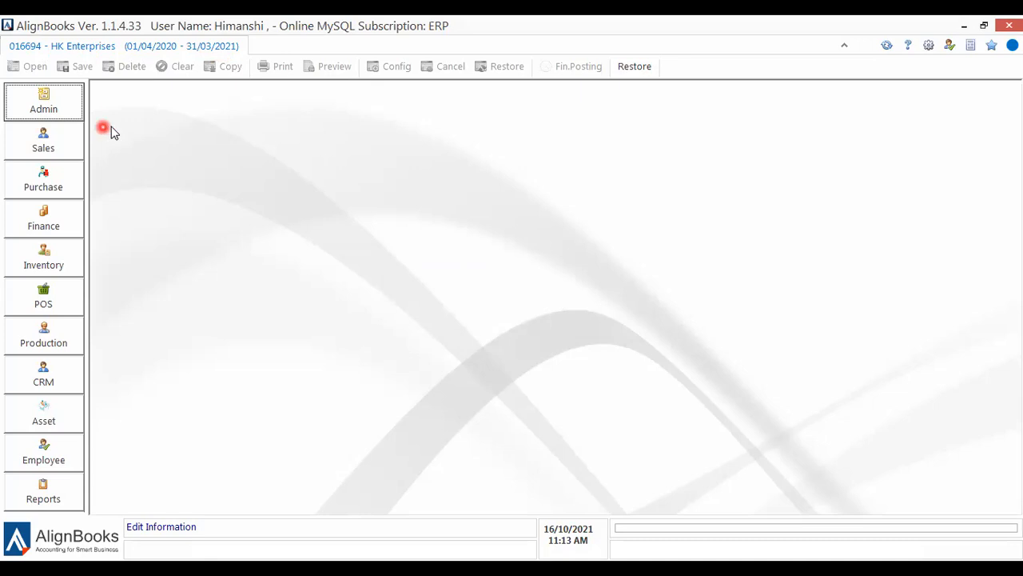
Change the financial period back to 01/04/2021 - 31/03/2022.
click(50, 110)
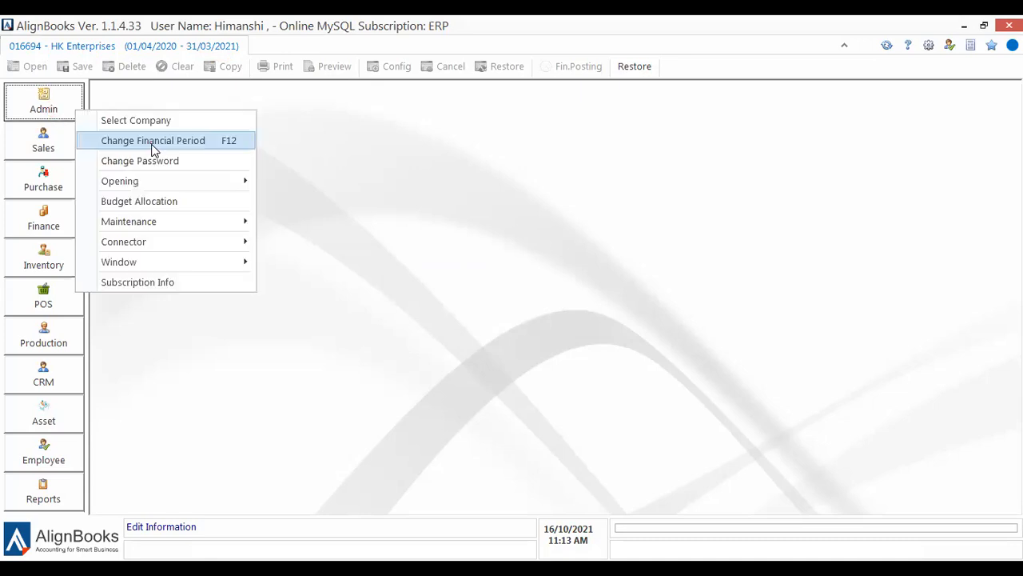
click(154, 150)
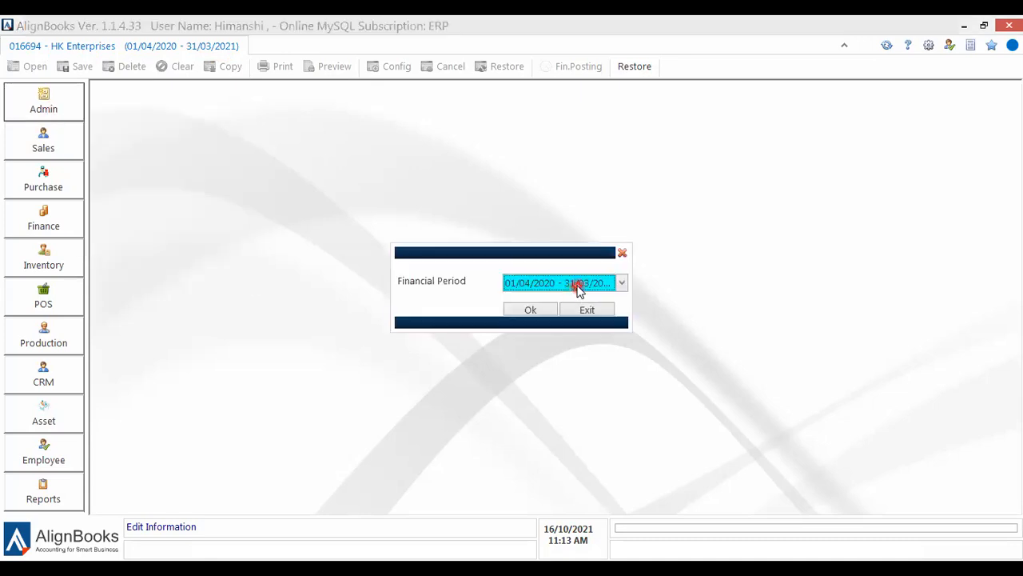
click(577, 286)
click(581, 315)
click(541, 314)
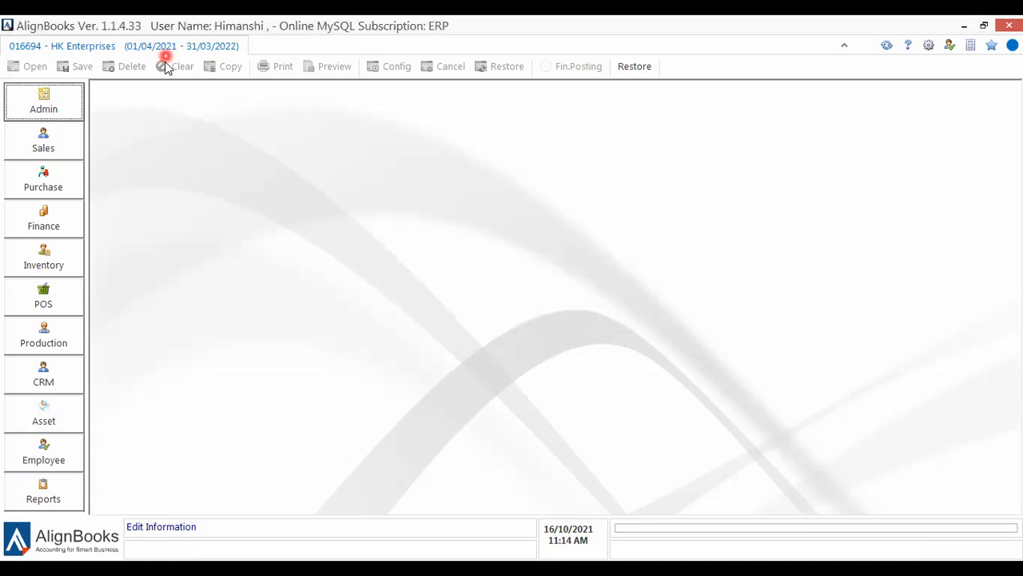
click(33, 96)
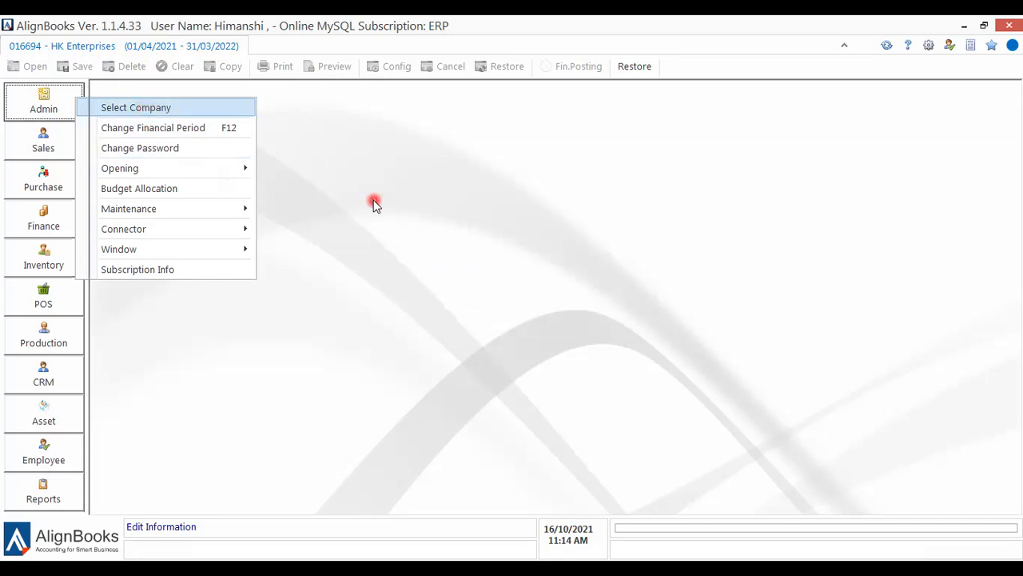
Show the company list, look at the COA Template choices for a new company, then cancel it.
key(Return)
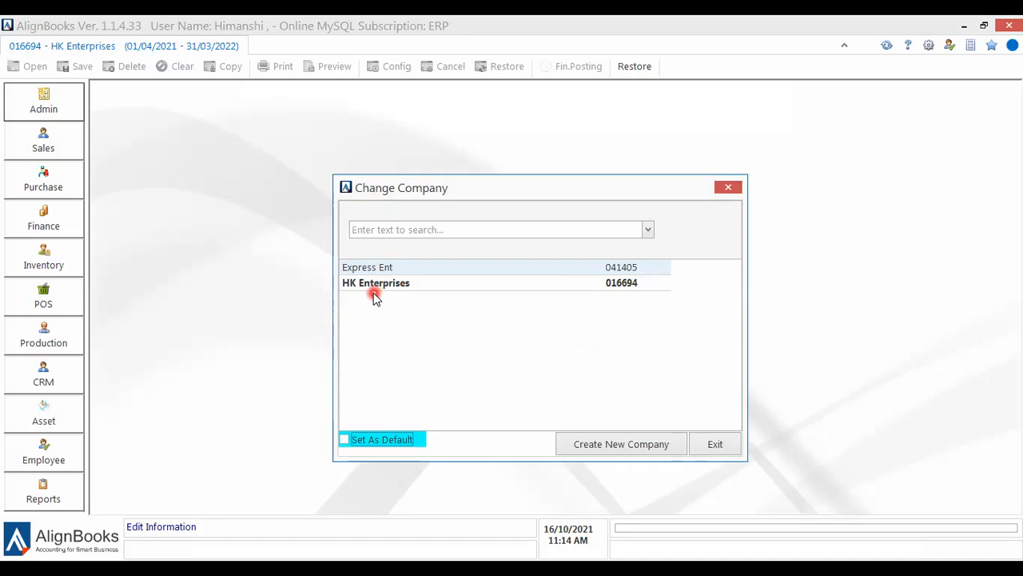
click(609, 445)
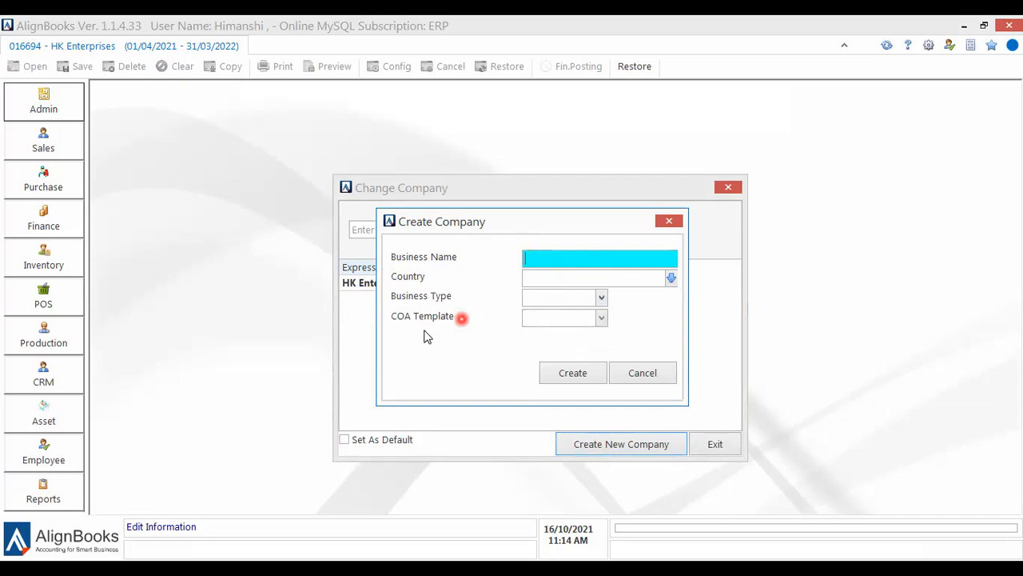
click(592, 320)
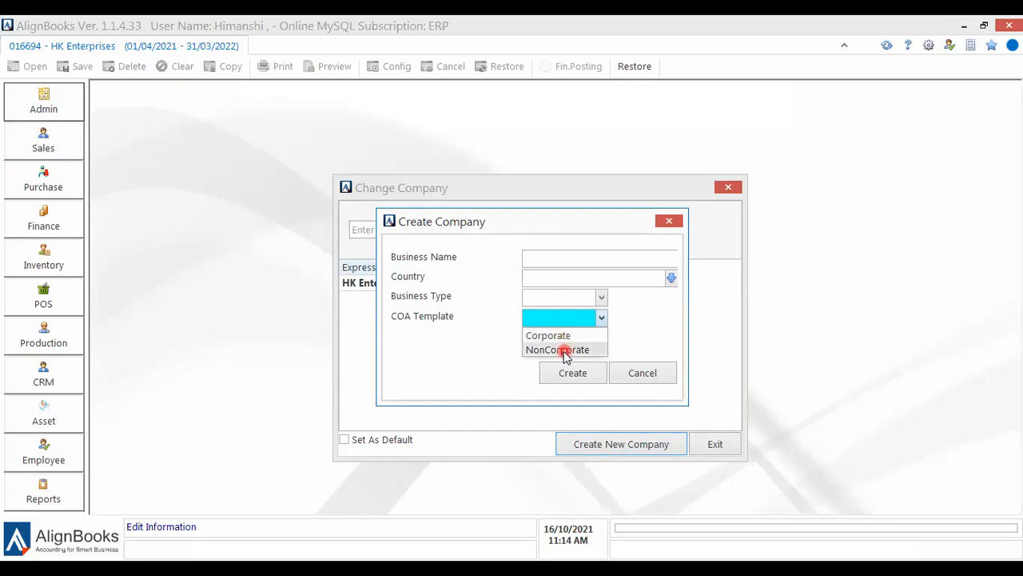
click(589, 373)
click(731, 339)
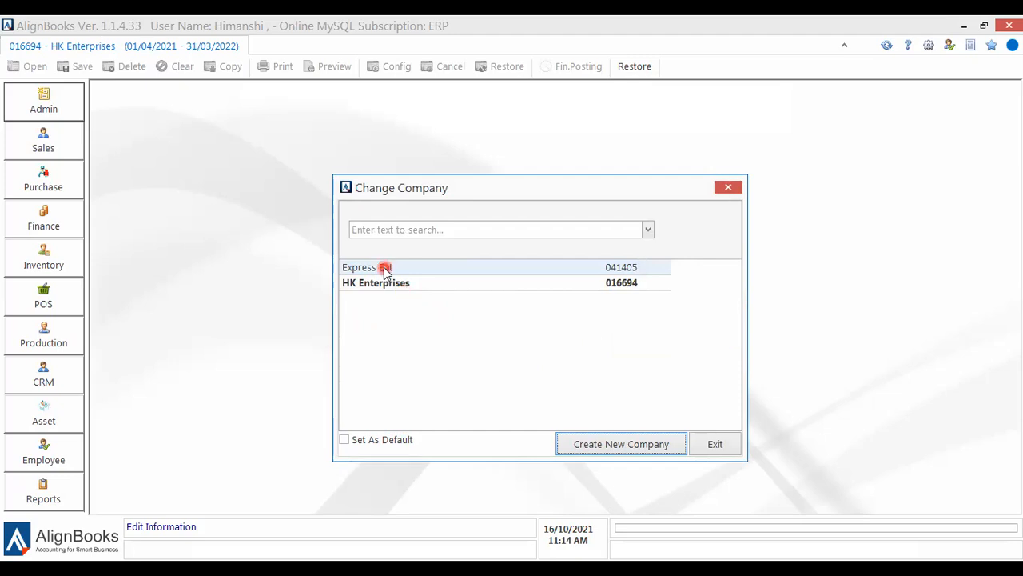
Choose Express Ent in Change Company and confirm the switch with Yes.
click(428, 273)
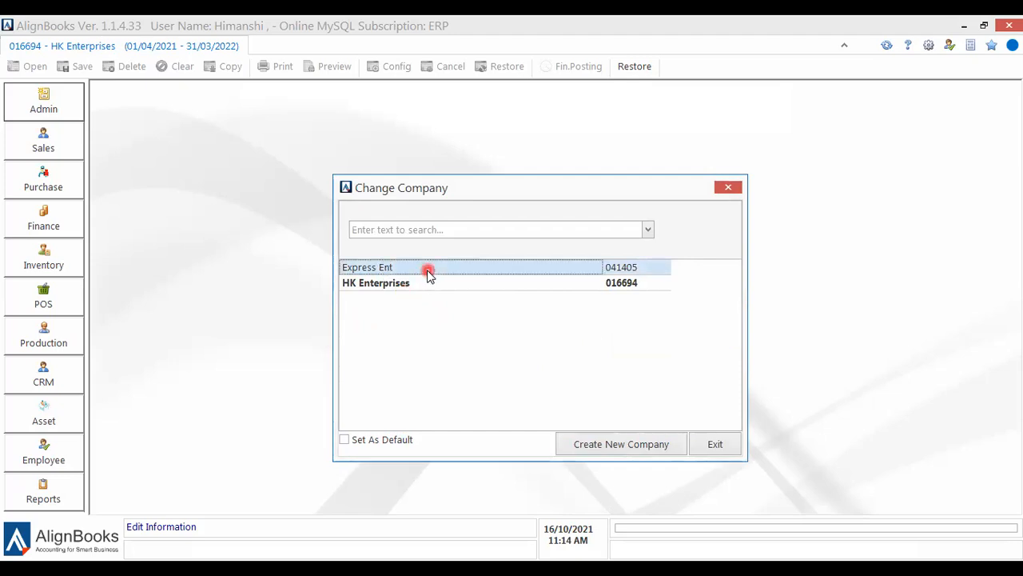
double_click(427, 273)
click(505, 346)
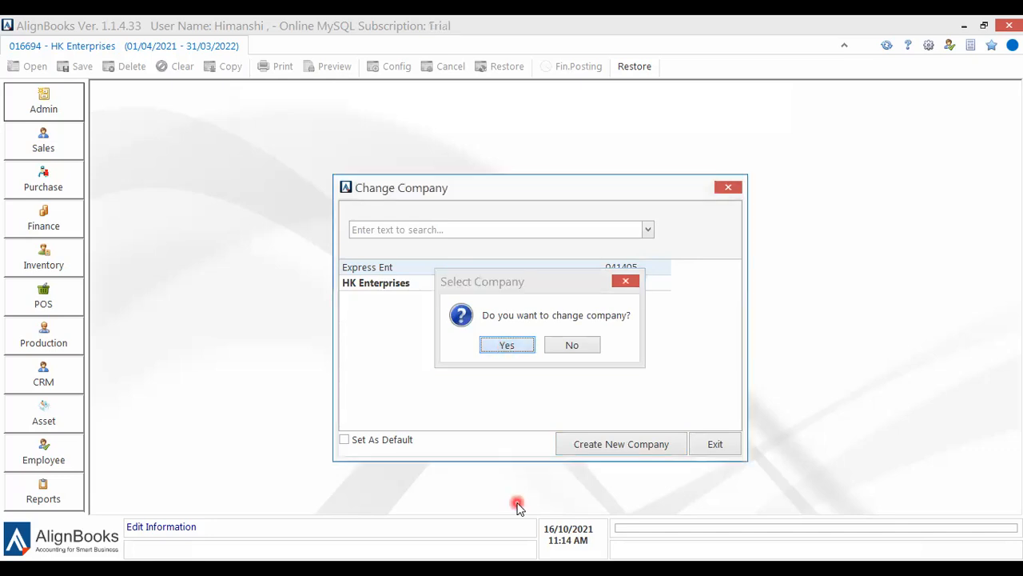
click(516, 341)
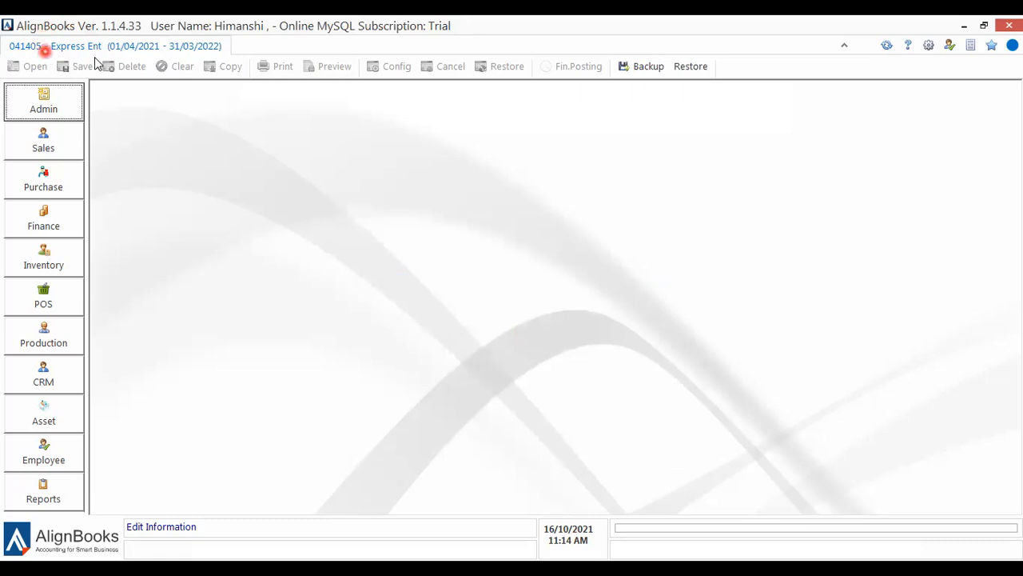
click(39, 112)
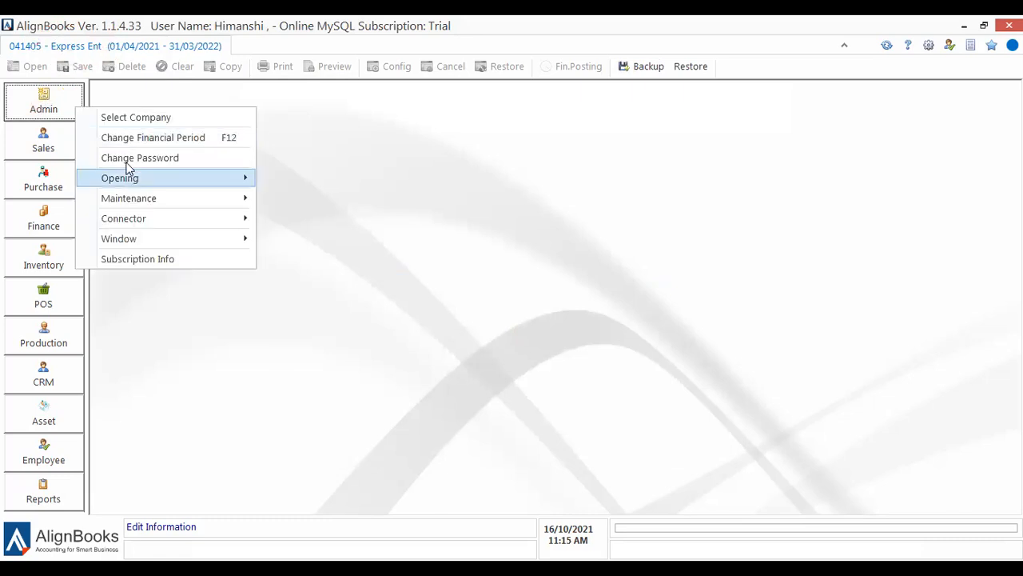
Pick HK Enterprises from Admin > Select Company and confirm the switch.
click(129, 118)
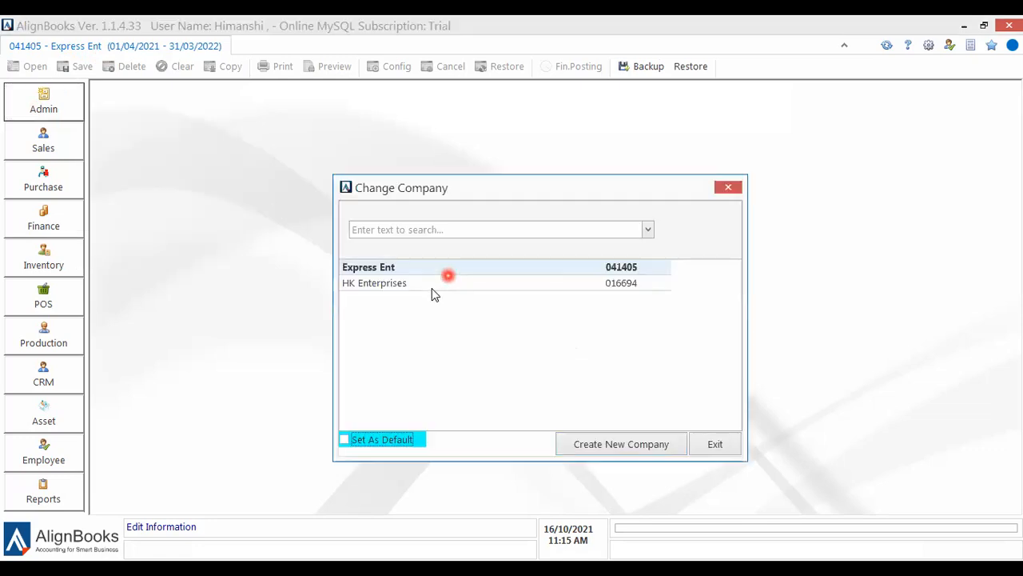
click(431, 288)
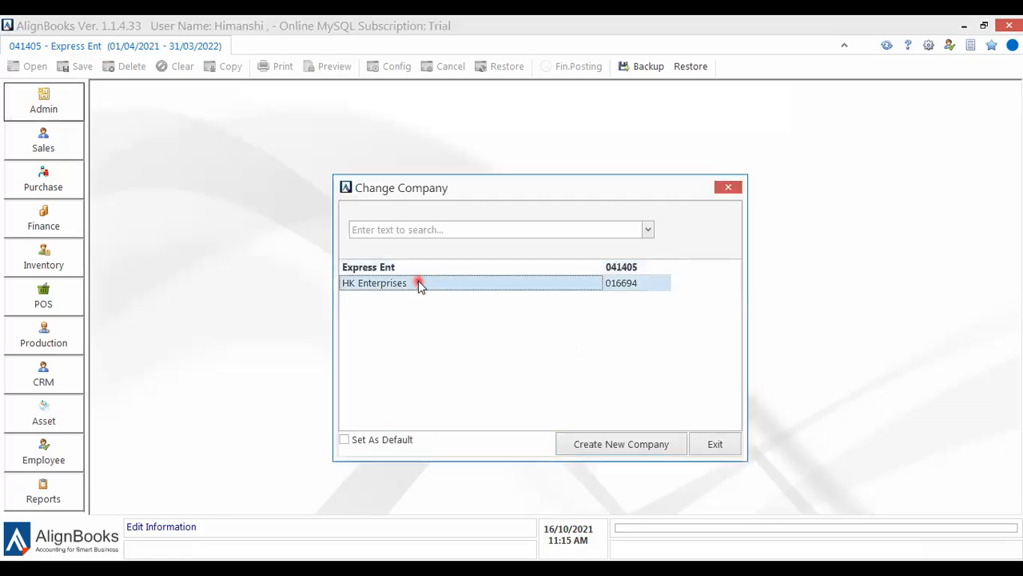
double_click(418, 281)
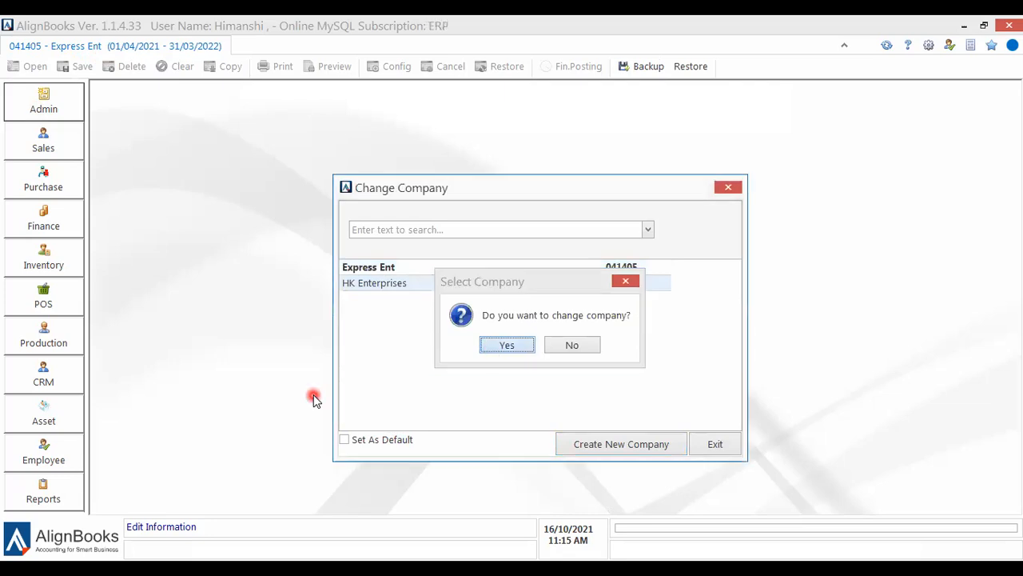
key(Return)
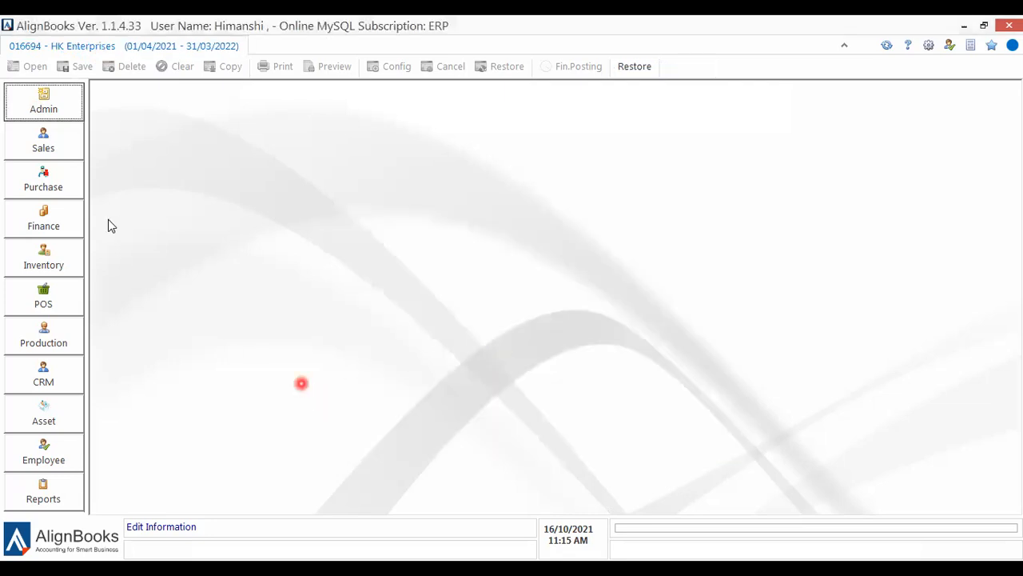
click(45, 112)
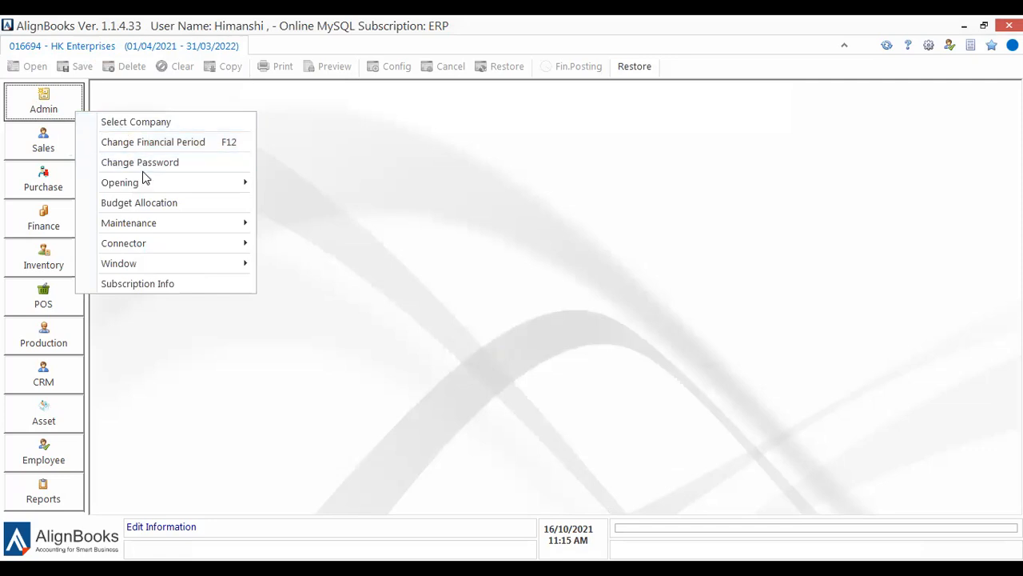
Open Subscription Info and acknowledge the Service Info dialog to view the licence.
click(145, 290)
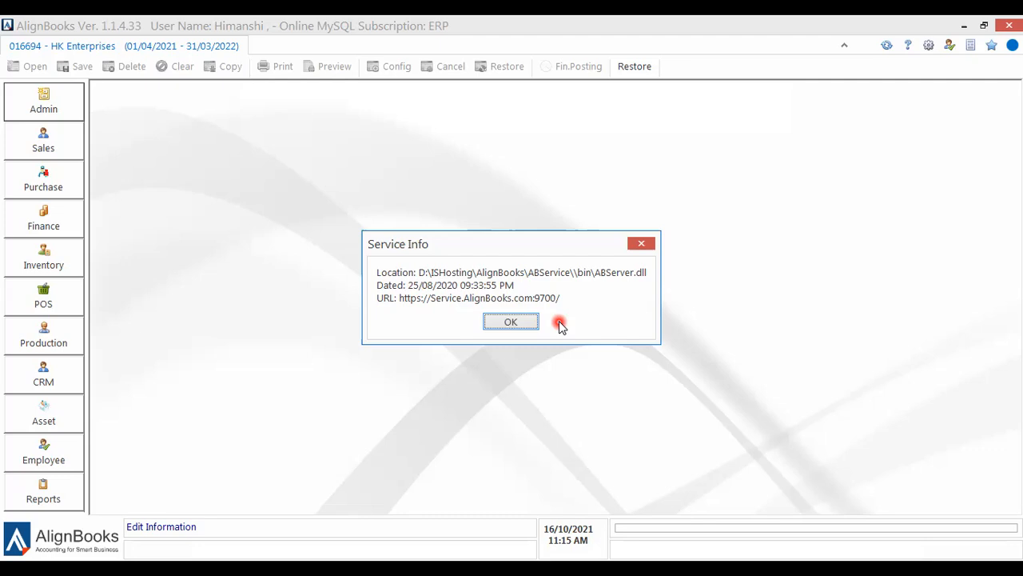
click(504, 321)
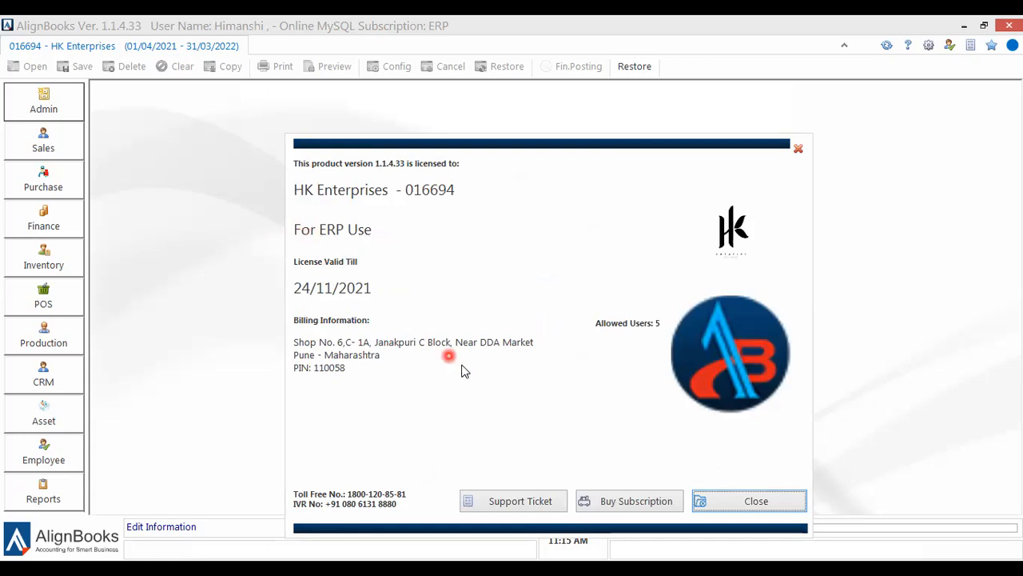
Start a new Support Ticket from the licence window.
click(526, 502)
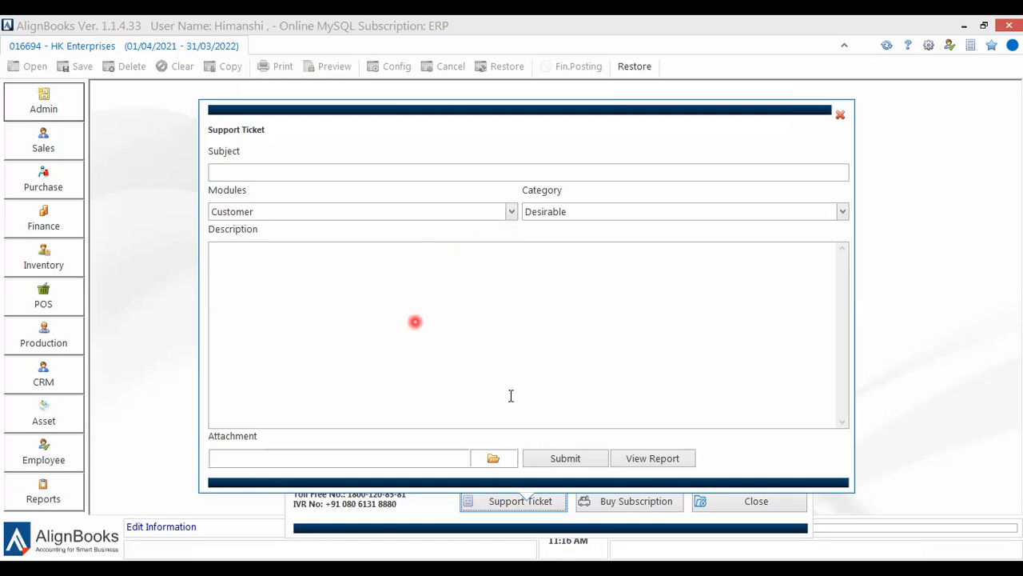
View the support ticket report, then close the licence window.
click(660, 462)
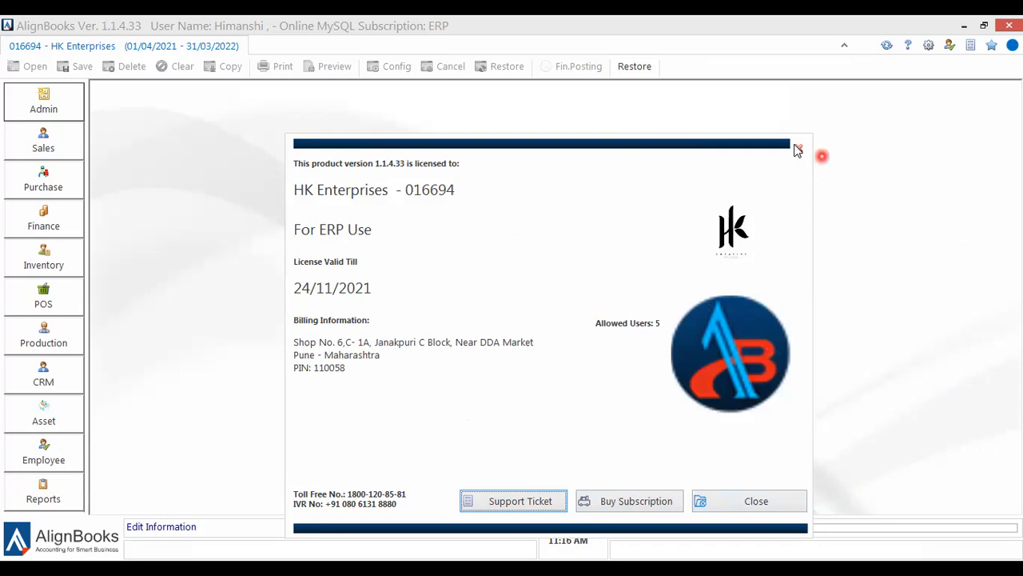
click(797, 147)
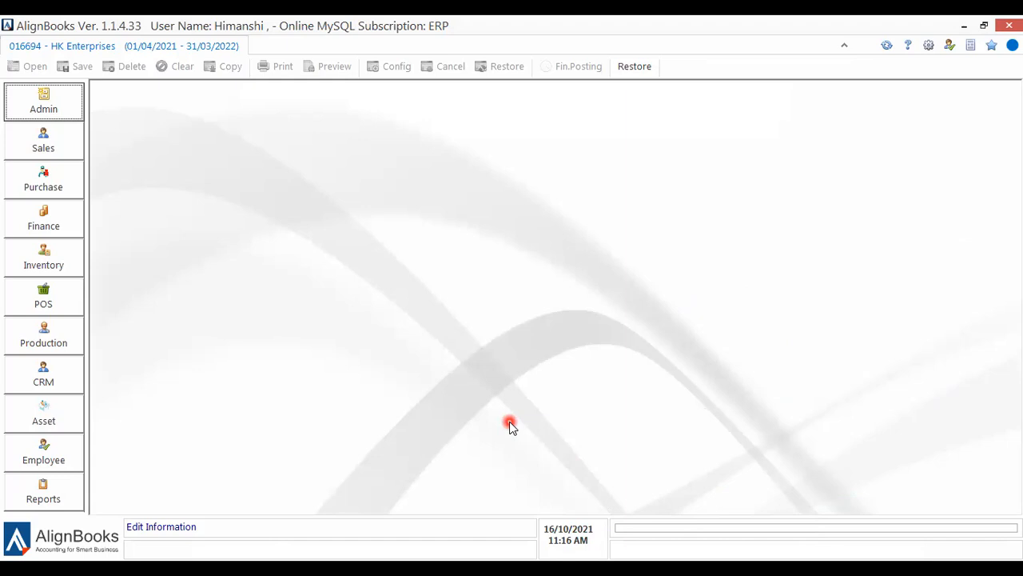
click(972, 49)
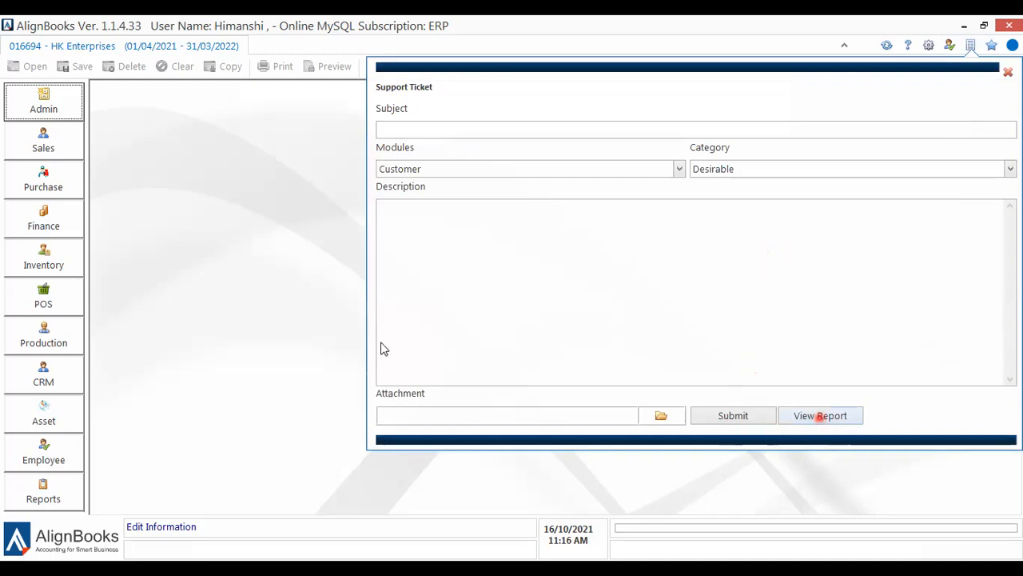
click(345, 285)
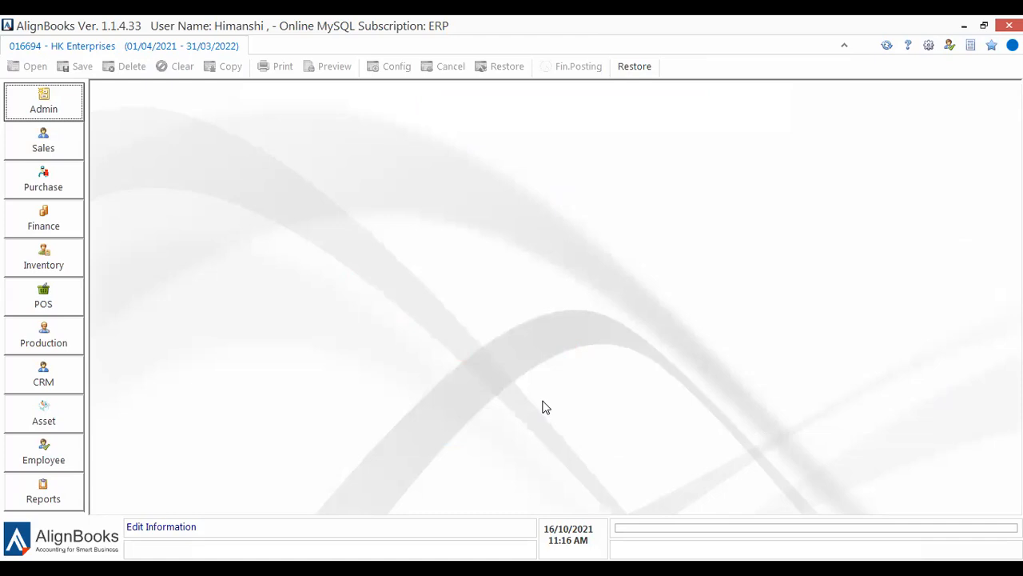
click(454, 423)
click(441, 470)
click(448, 434)
click(489, 470)
Launch the AlignBooks Hand Book from the Help (?) icon.
click(916, 25)
click(910, 47)
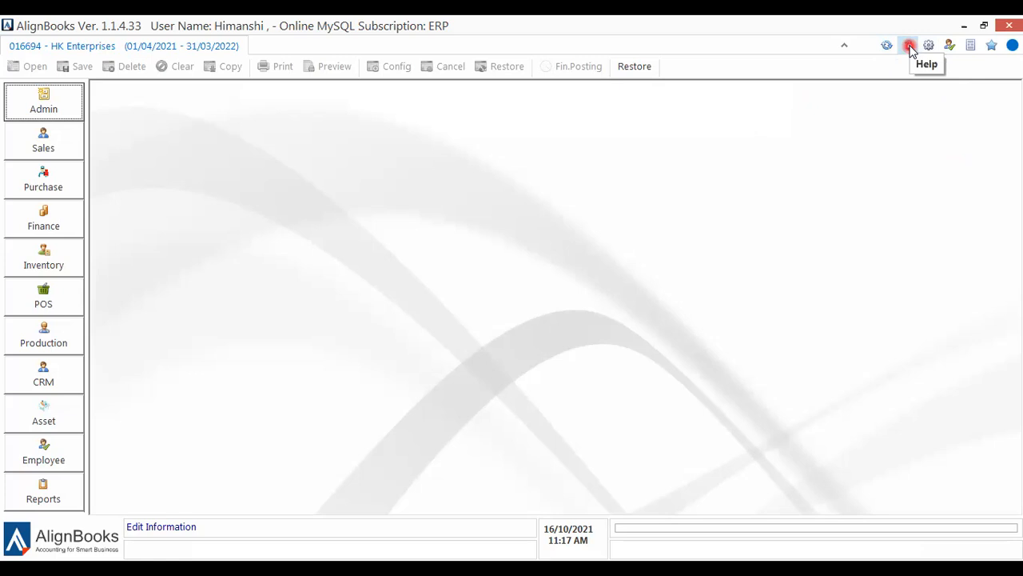
click(909, 46)
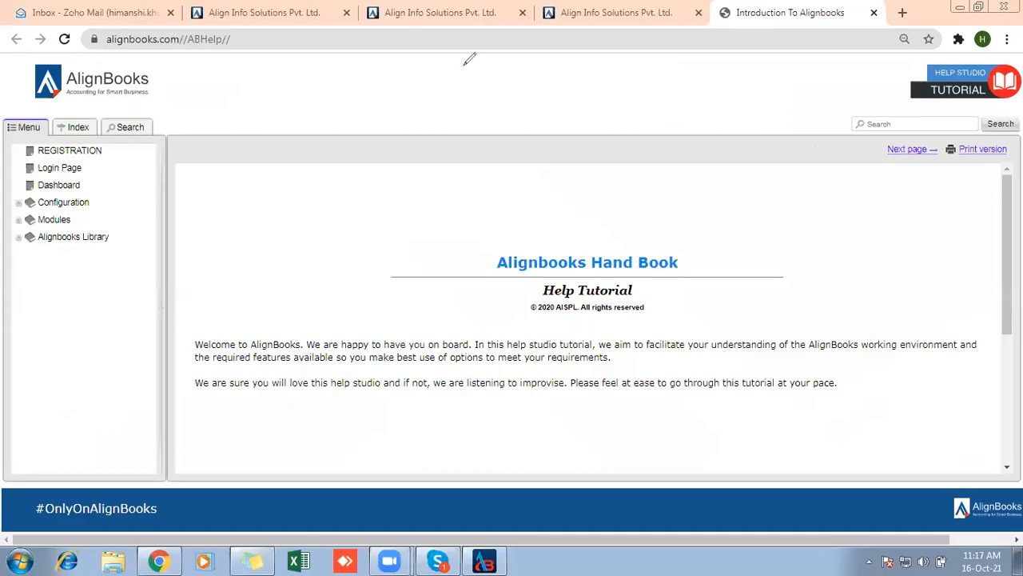
Scroll through the help and read the Dashboard help page.
drag(1007, 238, 1014, 402)
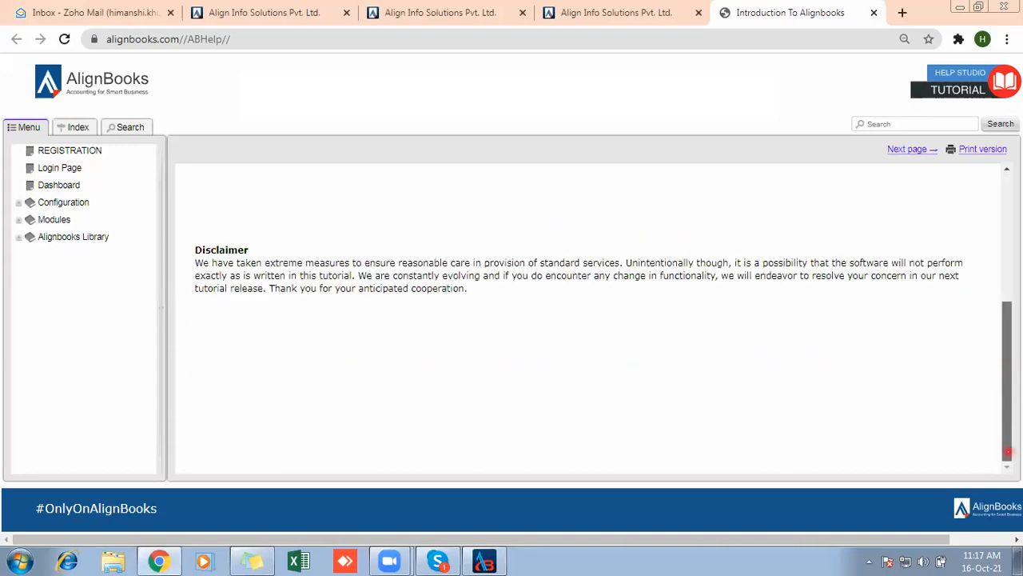
drag(1008, 449, 1007, 347)
drag(1007, 304, 996, 439)
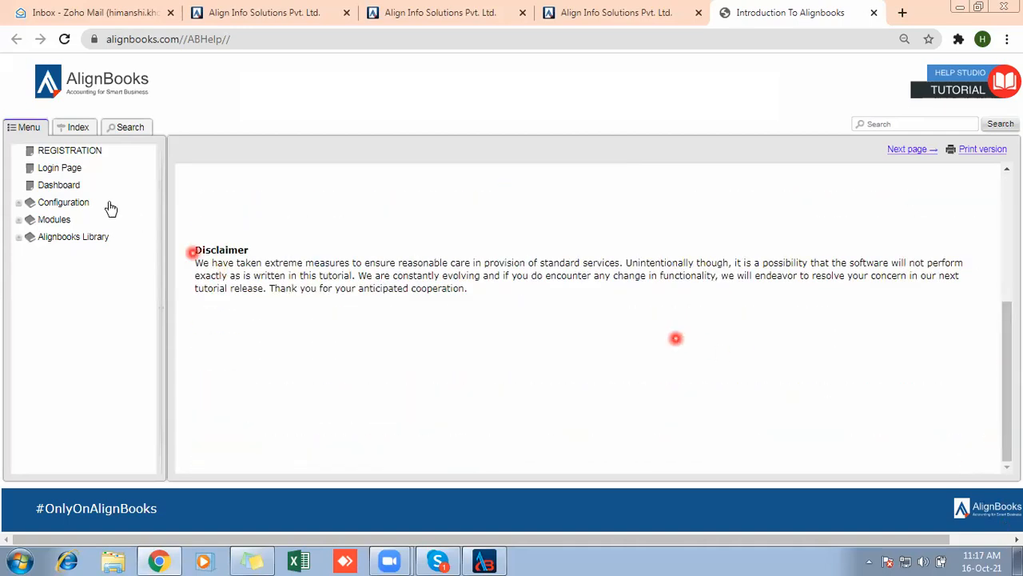
click(69, 187)
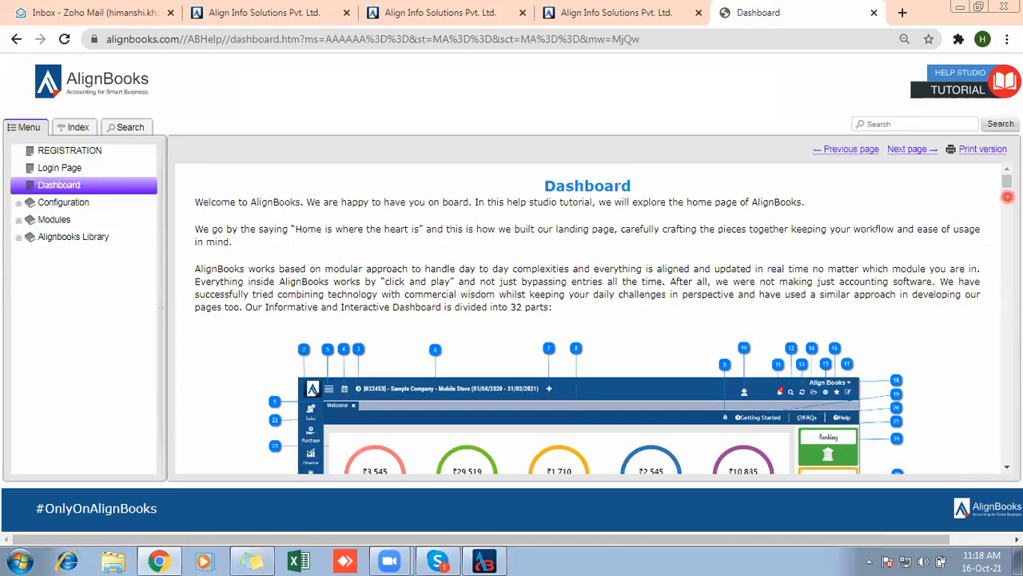
drag(1007, 182, 977, 229)
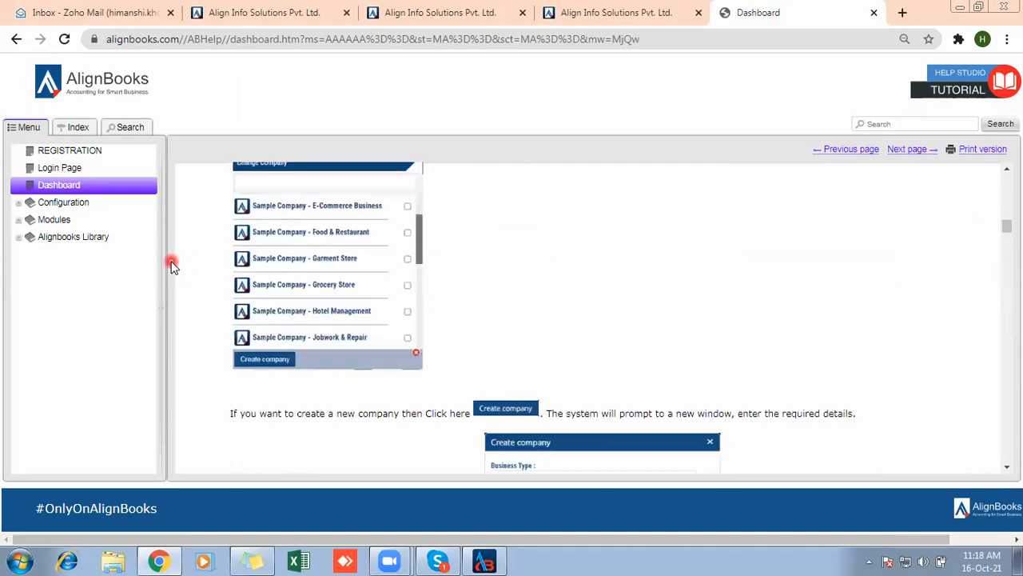
Read the Configuration help page, then return to the AlignBooks desktop window.
click(49, 204)
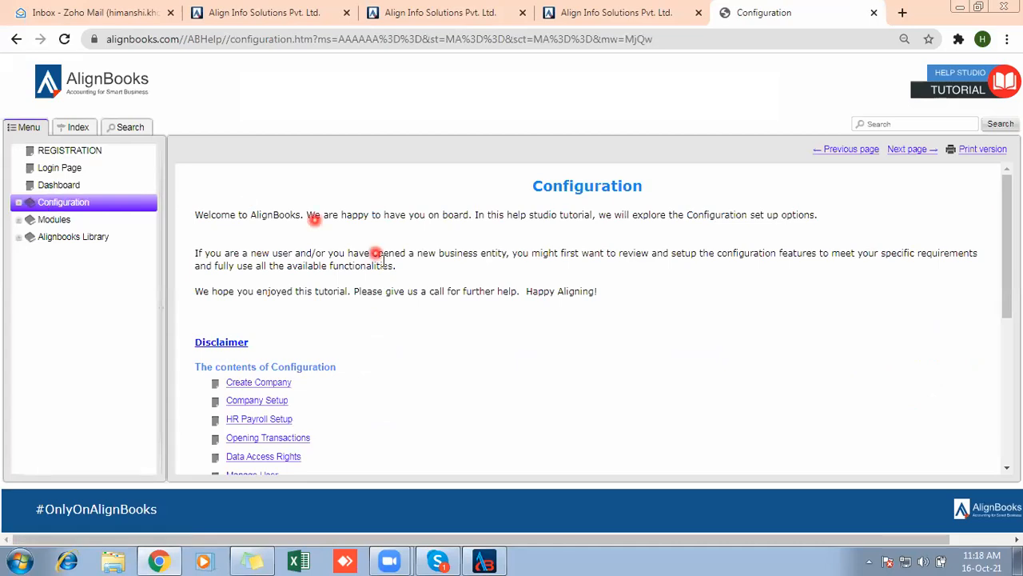
drag(1010, 254, 1002, 346)
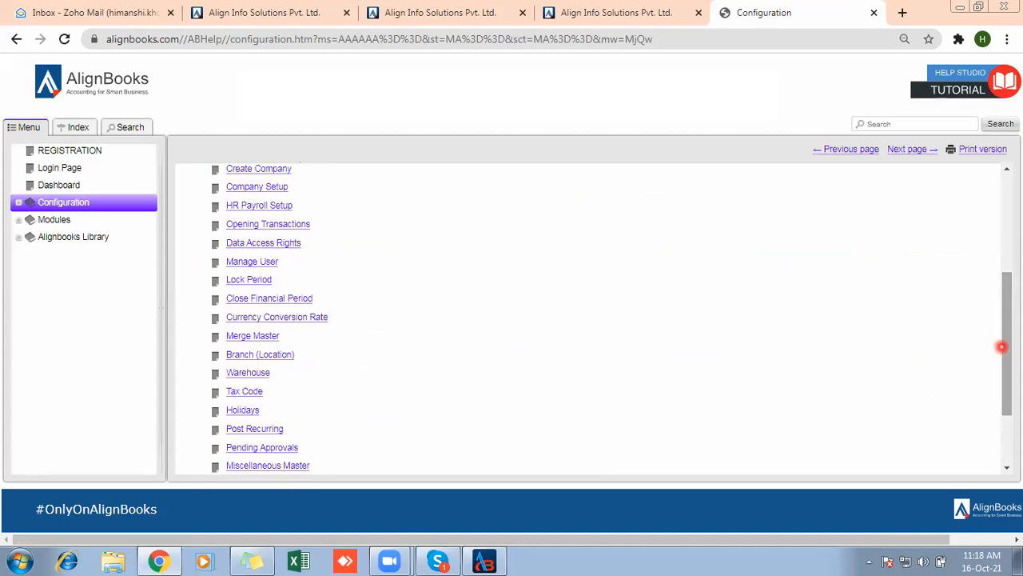
click(486, 559)
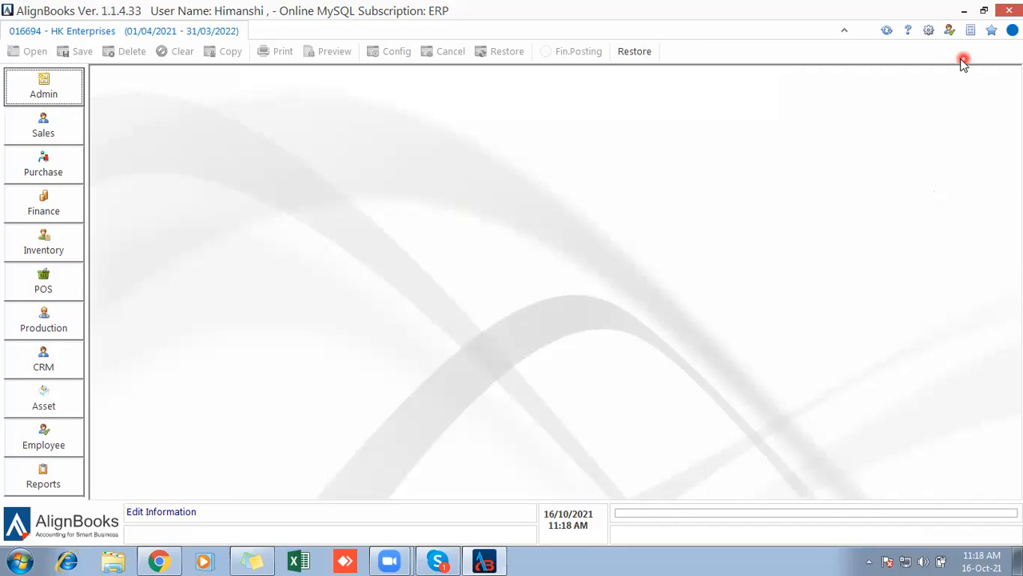
click(930, 37)
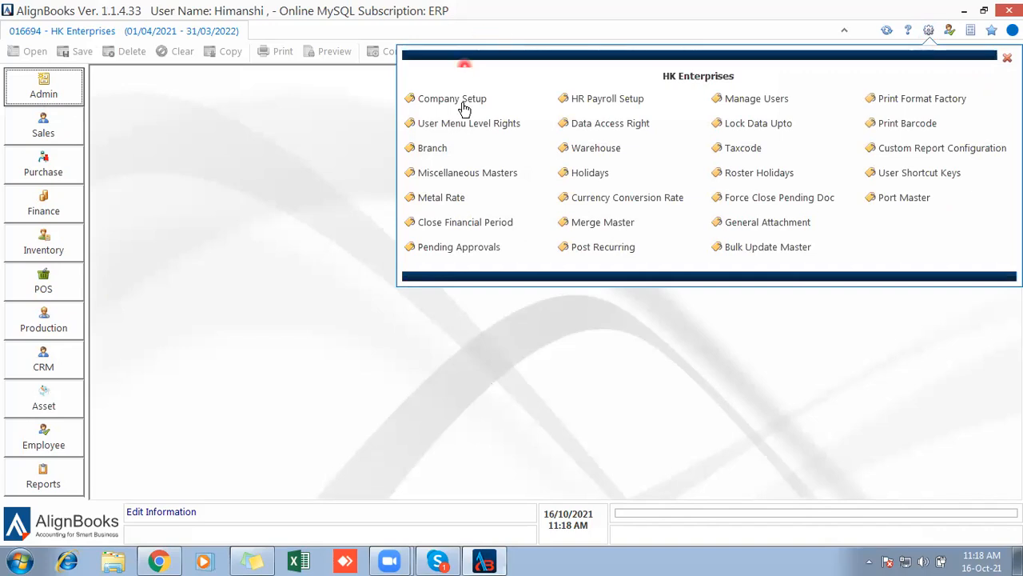
click(527, 105)
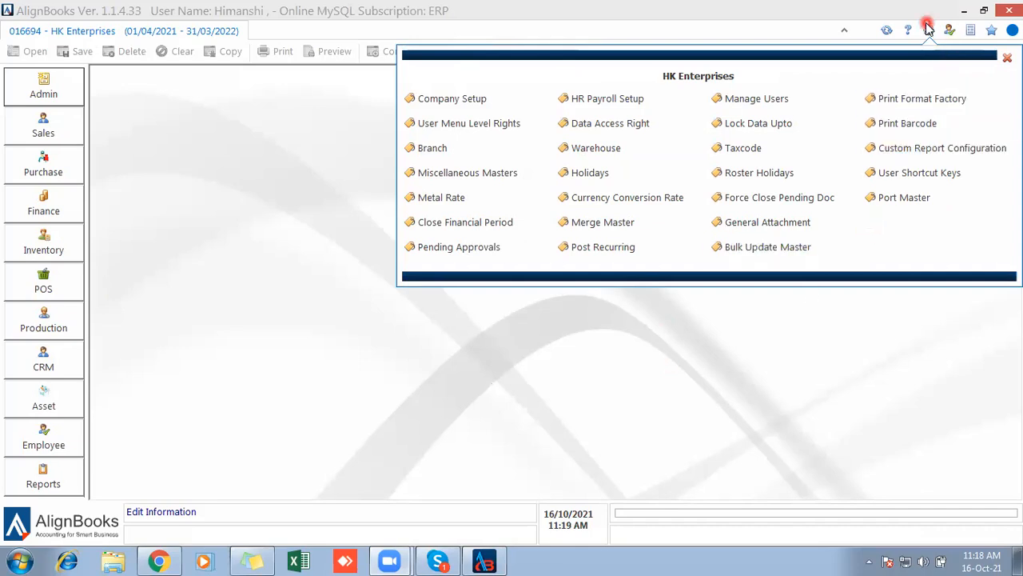
click(1007, 57)
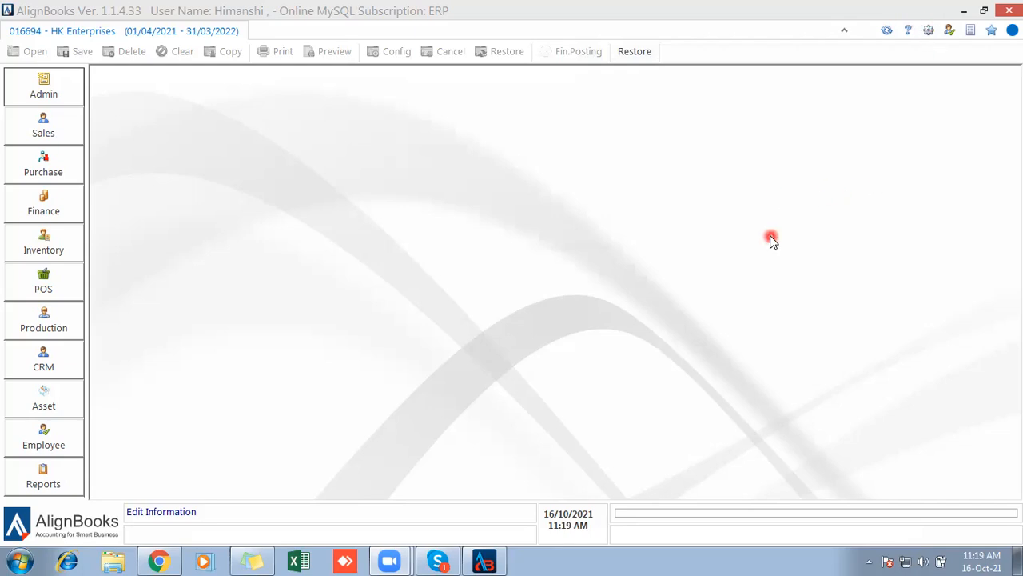
click(948, 33)
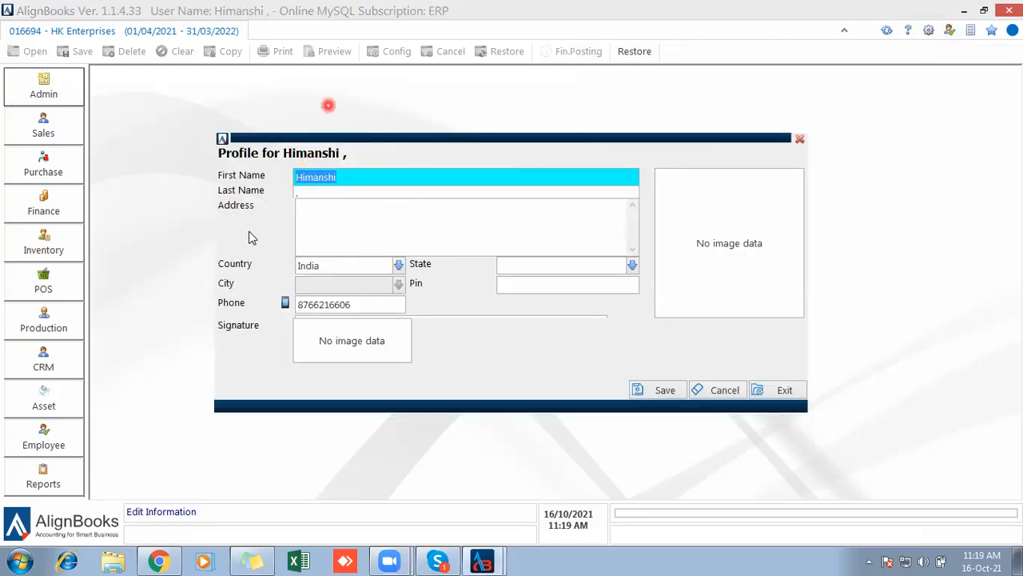
click(799, 142)
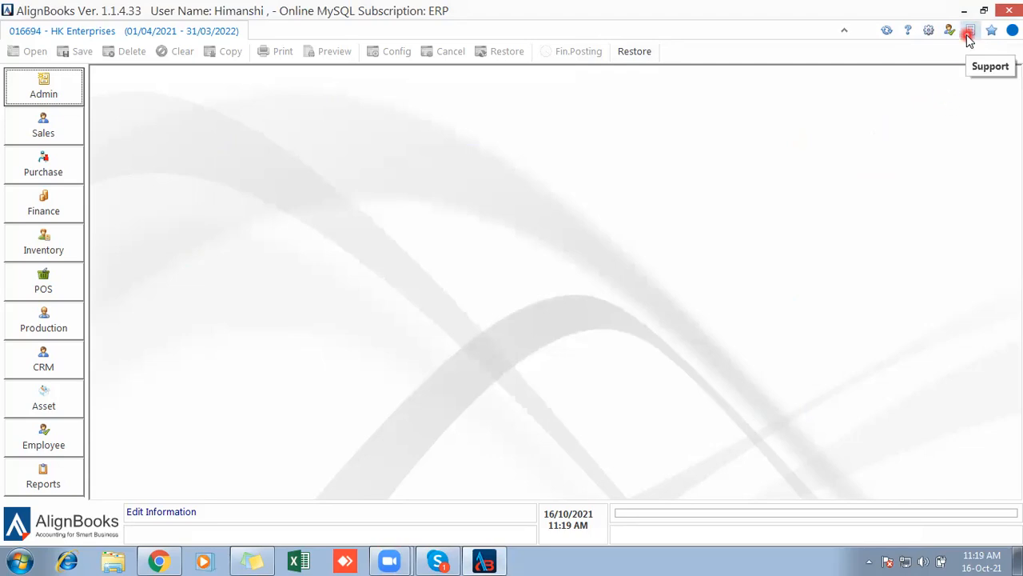
Open online support and load alignbooks.com in a new Chrome tab.
click(967, 36)
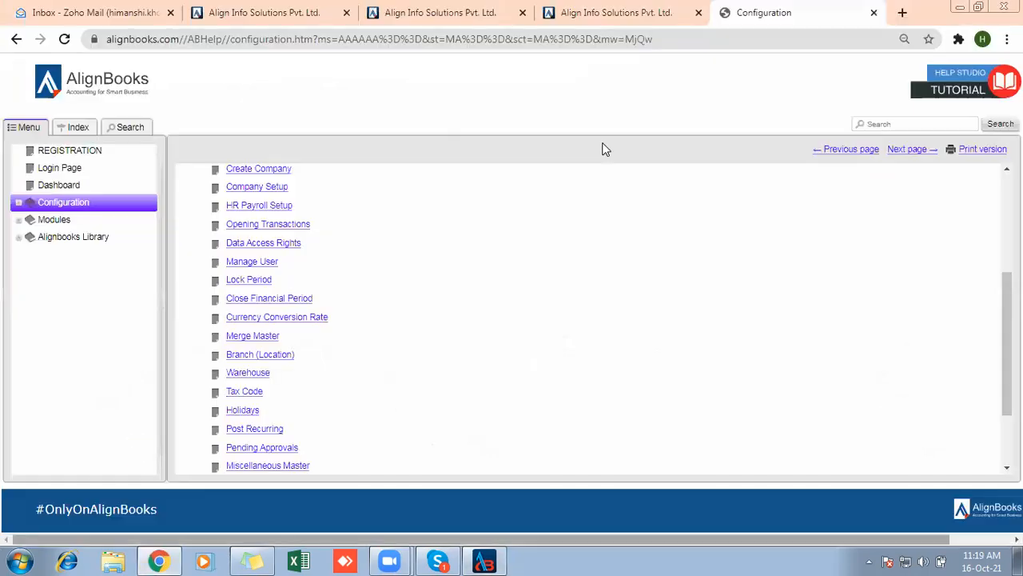
click(902, 12)
text(alignb)
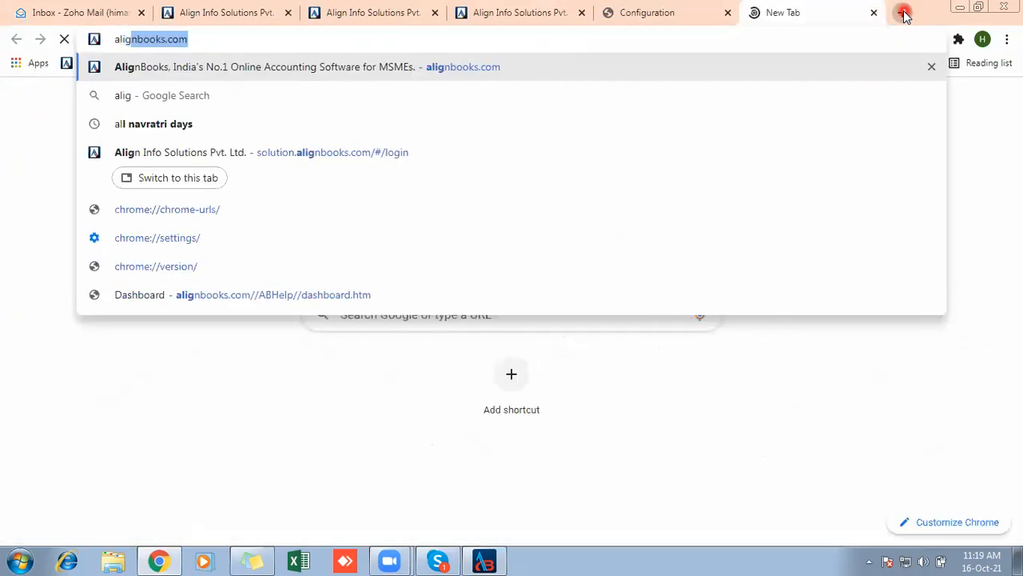
text(ooks.com)
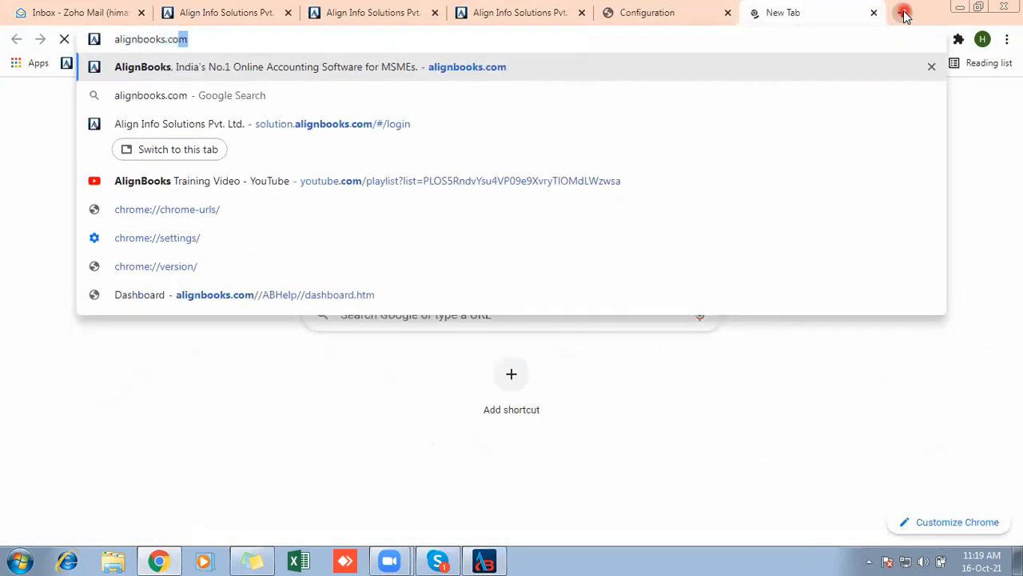
key(Return)
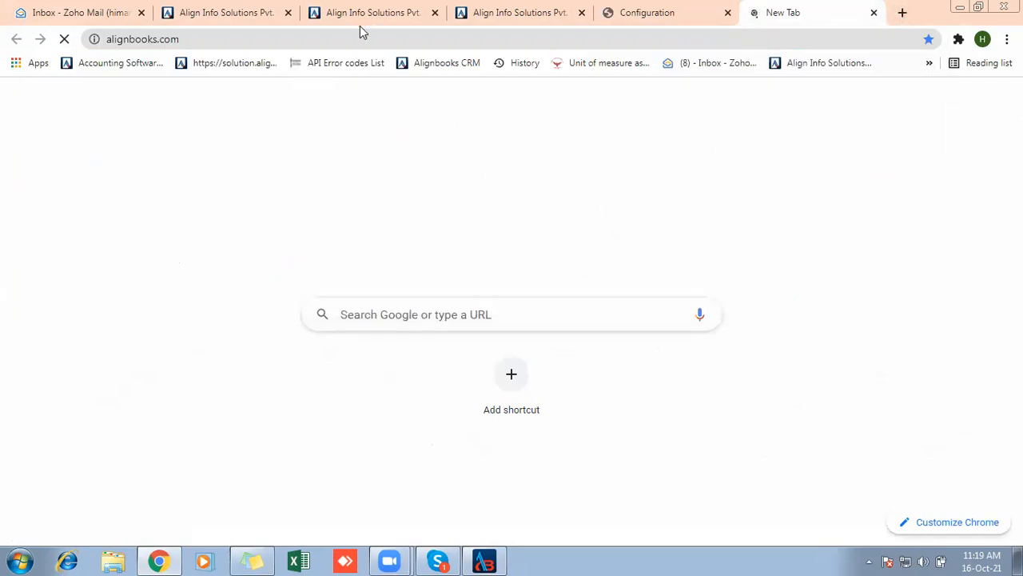
Browse the AlignBooks home page's Key Capabilities, then switch back to AlignBooks.
click(582, 118)
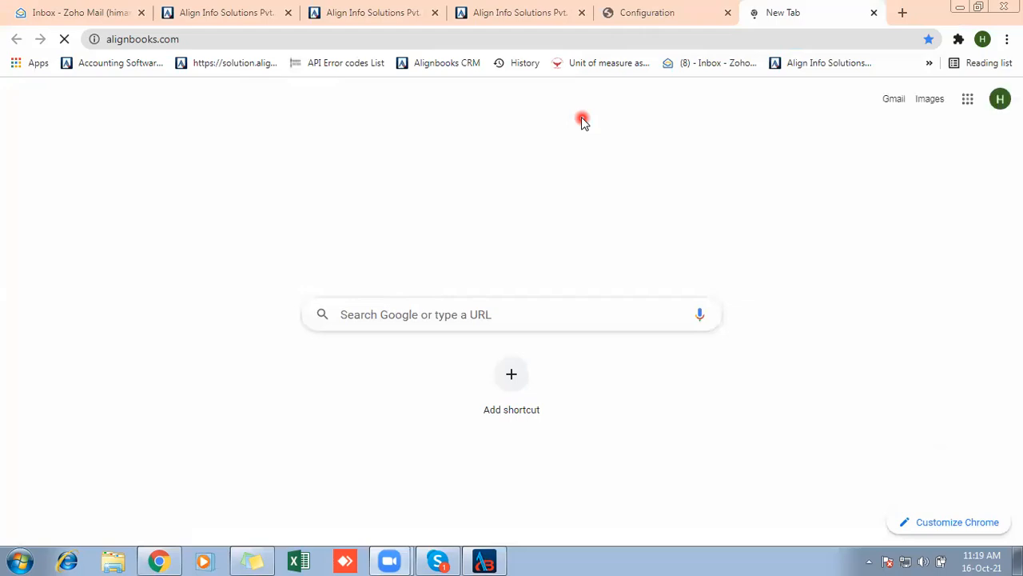
click(489, 155)
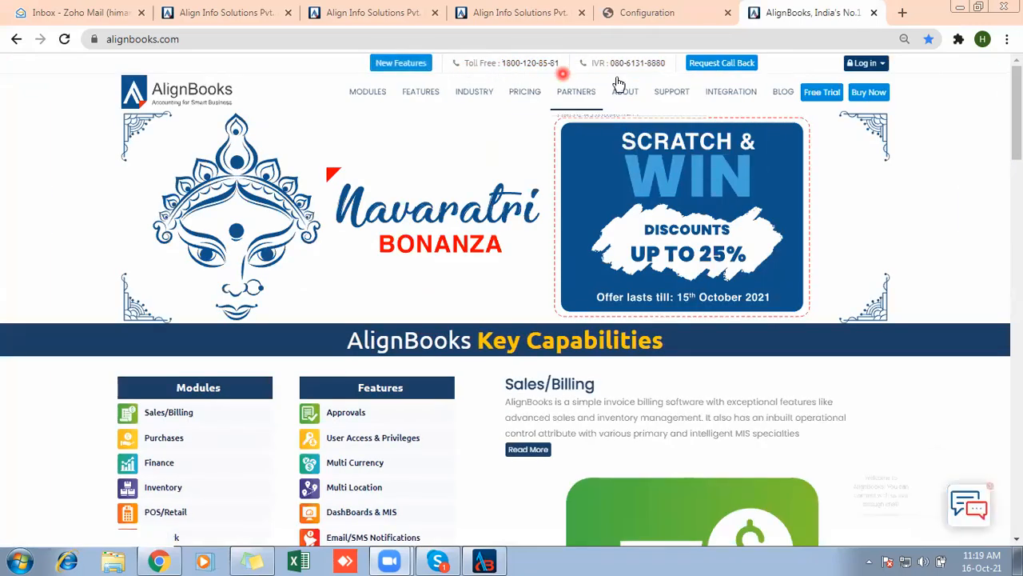
mouse_move(636, 80)
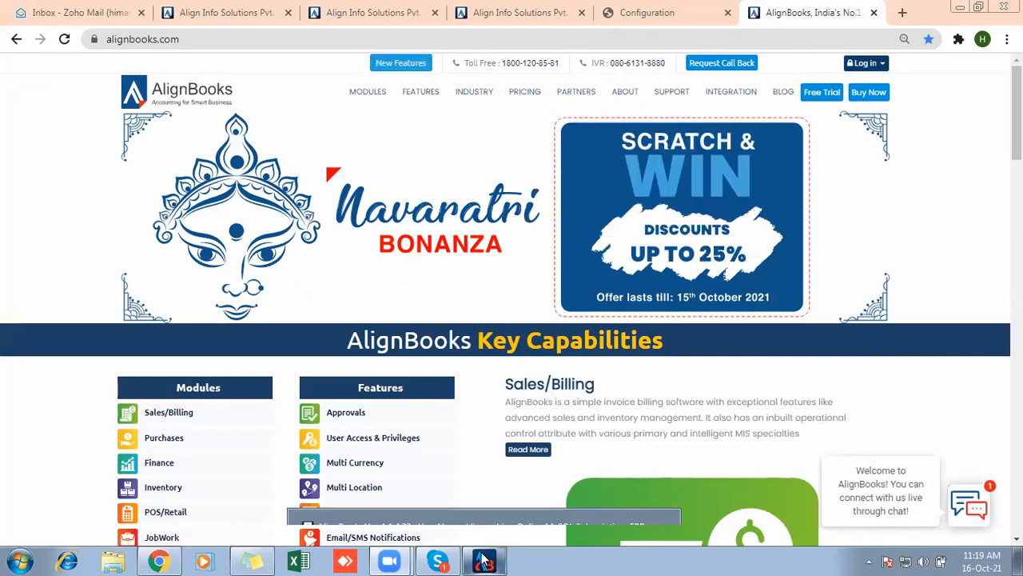
mouse_move(484, 561)
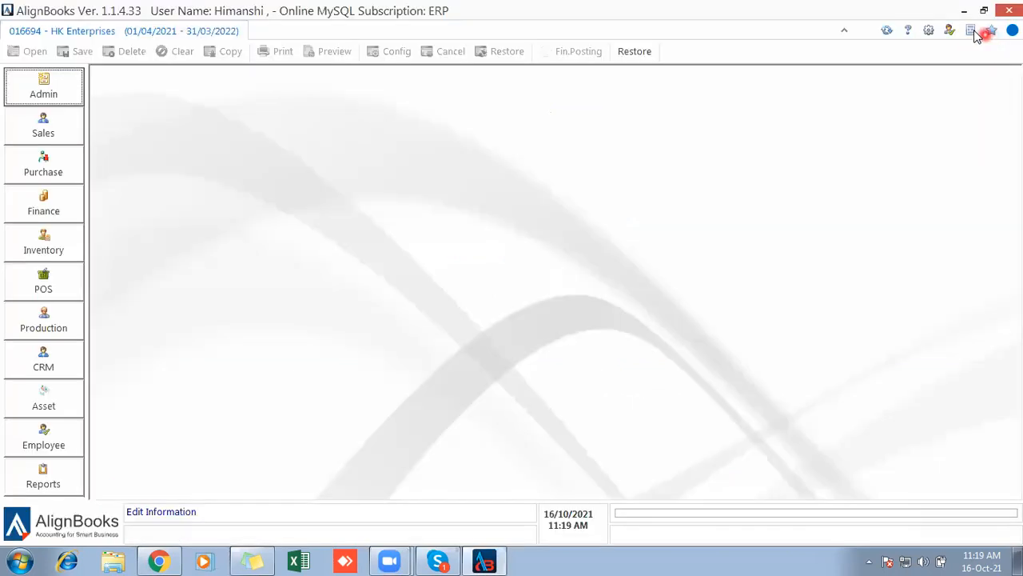
Show the Quick Links favourites listing Sales Invoice and Receipt Payment Voucher, then open POS.
click(993, 33)
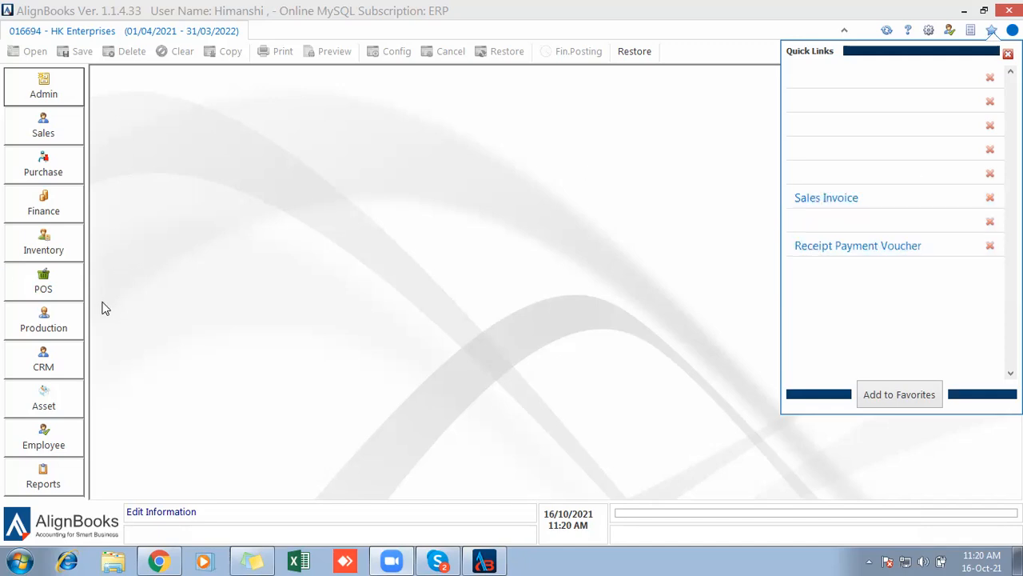
click(49, 290)
Open a blank POS Invoice with the Default counter and Cash Sales customer.
click(138, 240)
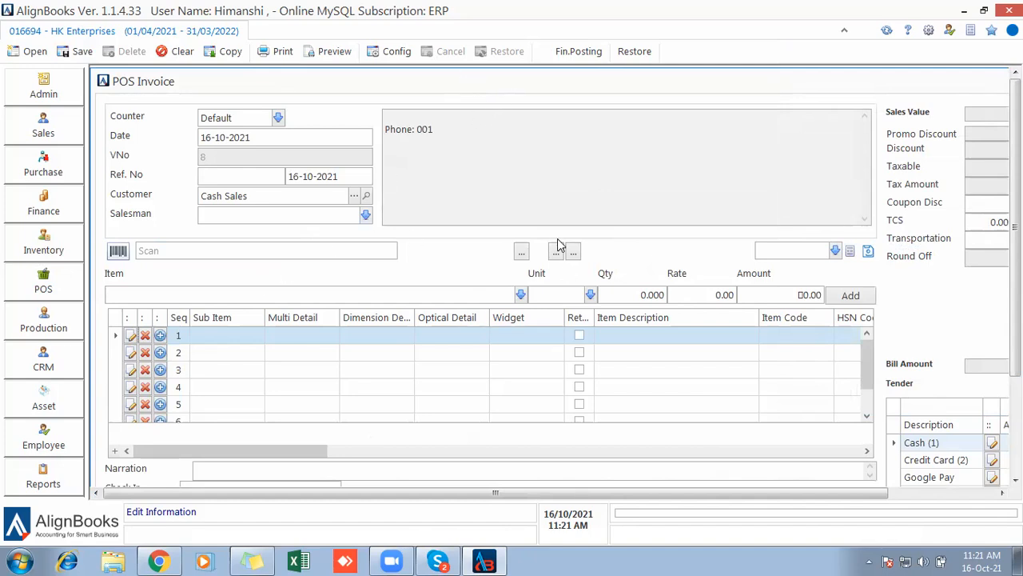
Add POS Invoice to Quick Links, discard the open invoice, and reopen it from Quick Links.
click(989, 36)
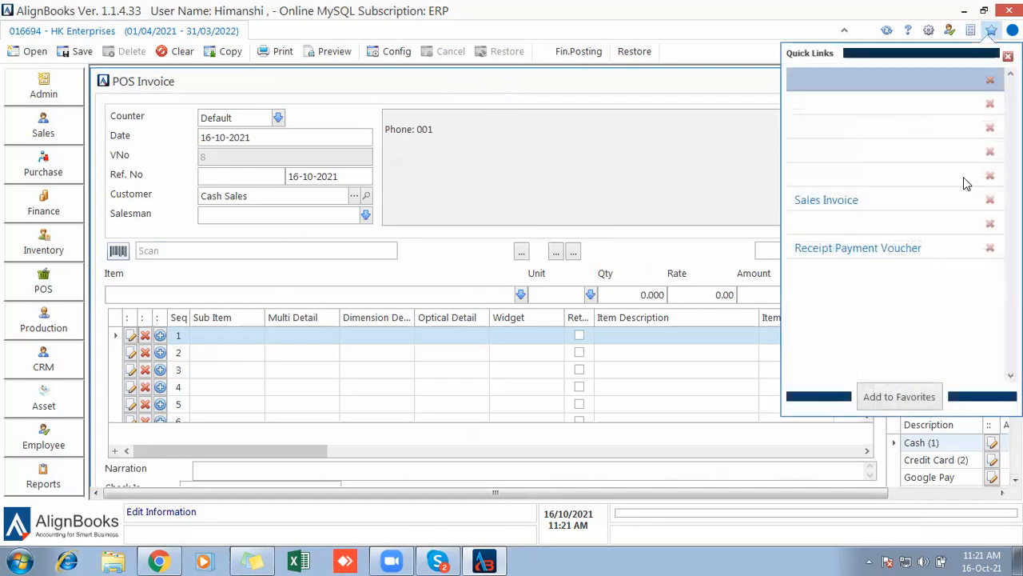
click(894, 400)
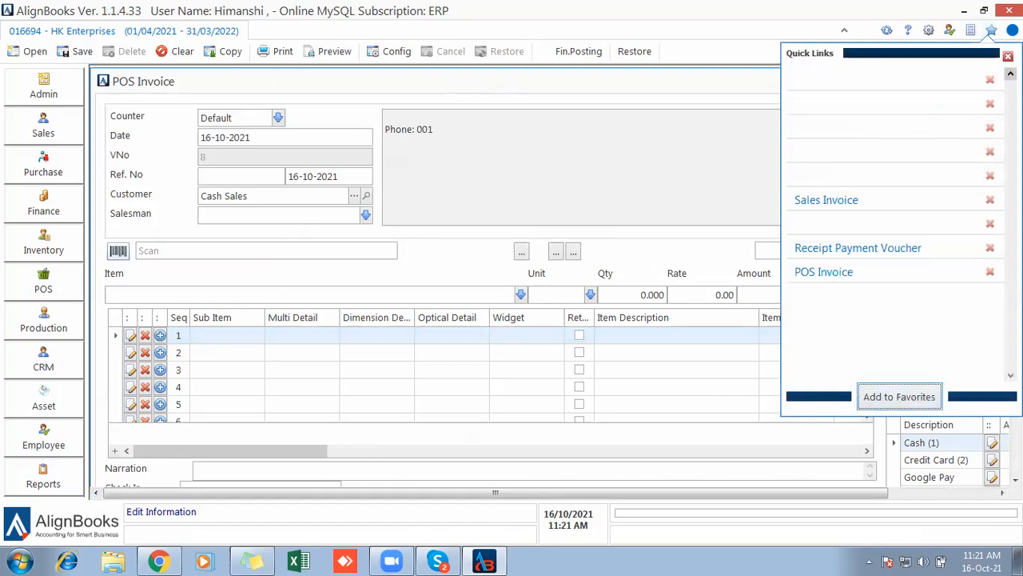
drag(593, 85, 478, 91)
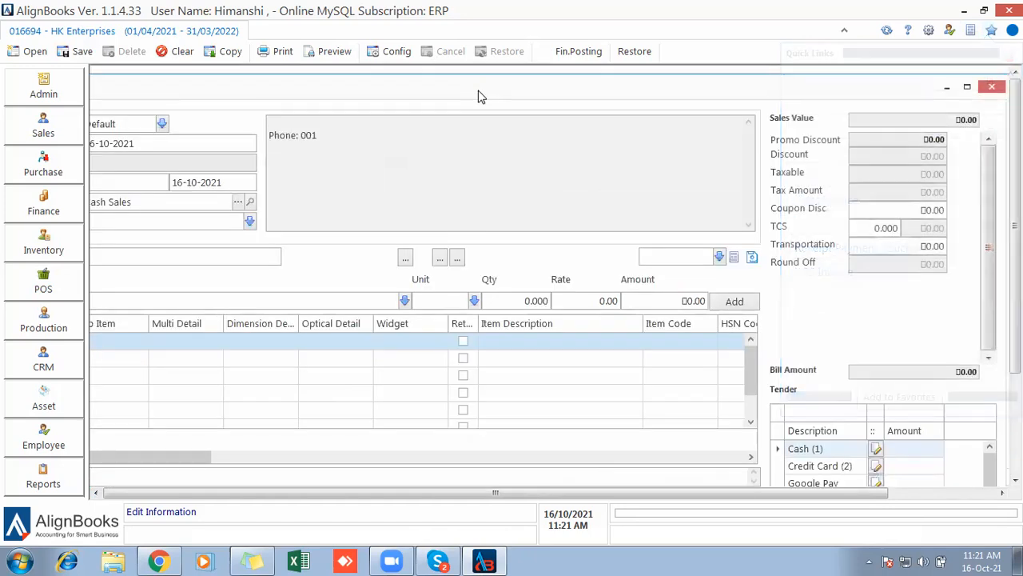
click(991, 87)
click(510, 299)
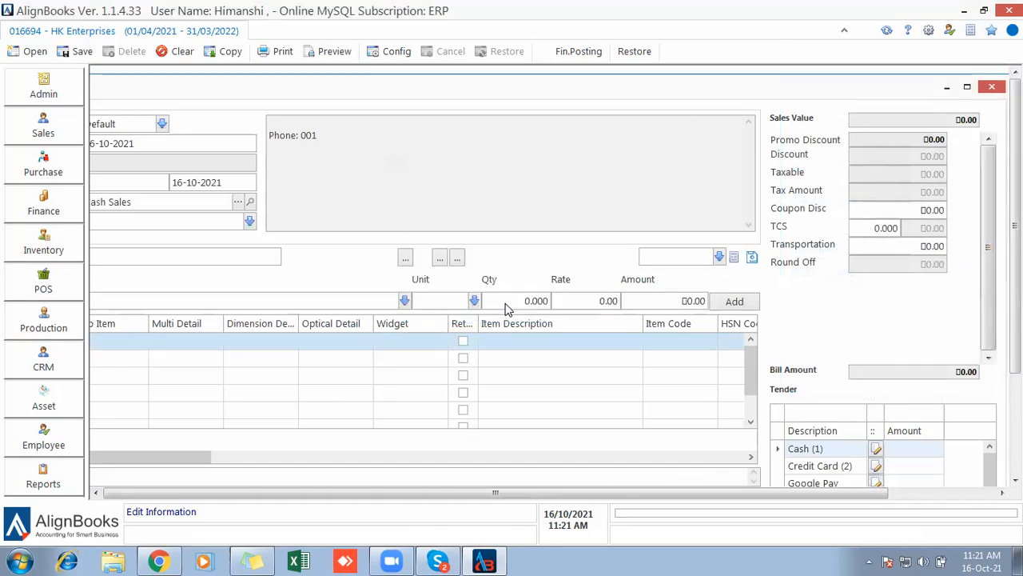
click(991, 30)
click(865, 264)
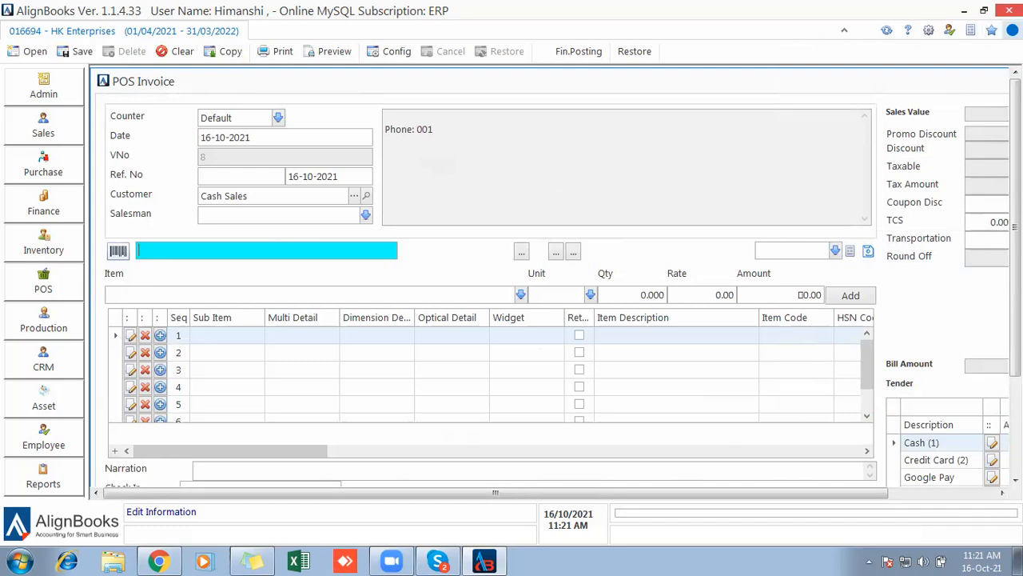
Show the YouTube Training Channel list of six AlignBooks tutorial videos.
click(1012, 30)
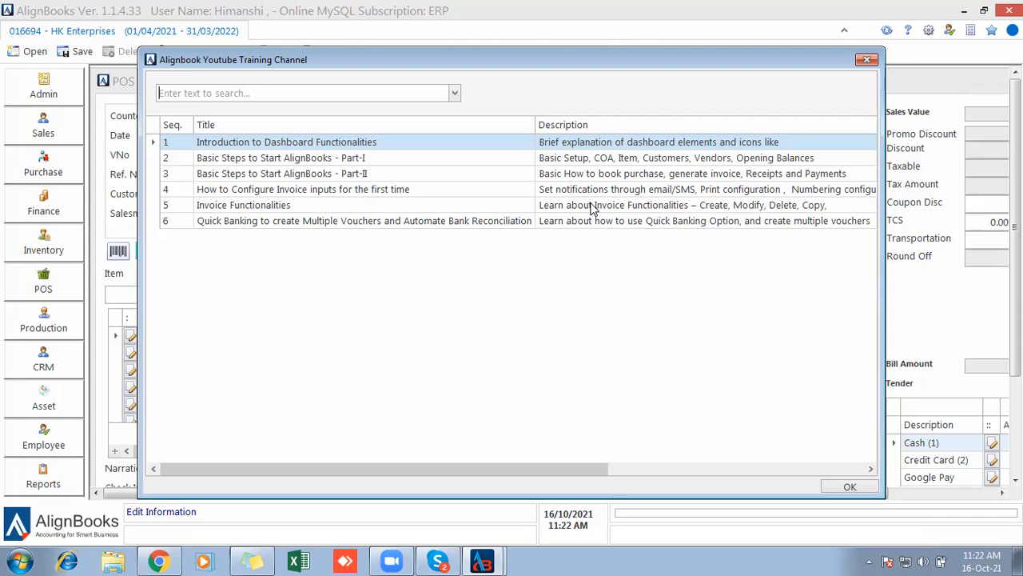
Close the training video list and discard the blank POS Invoice without saving.
click(869, 61)
drag(881, 89, 714, 90)
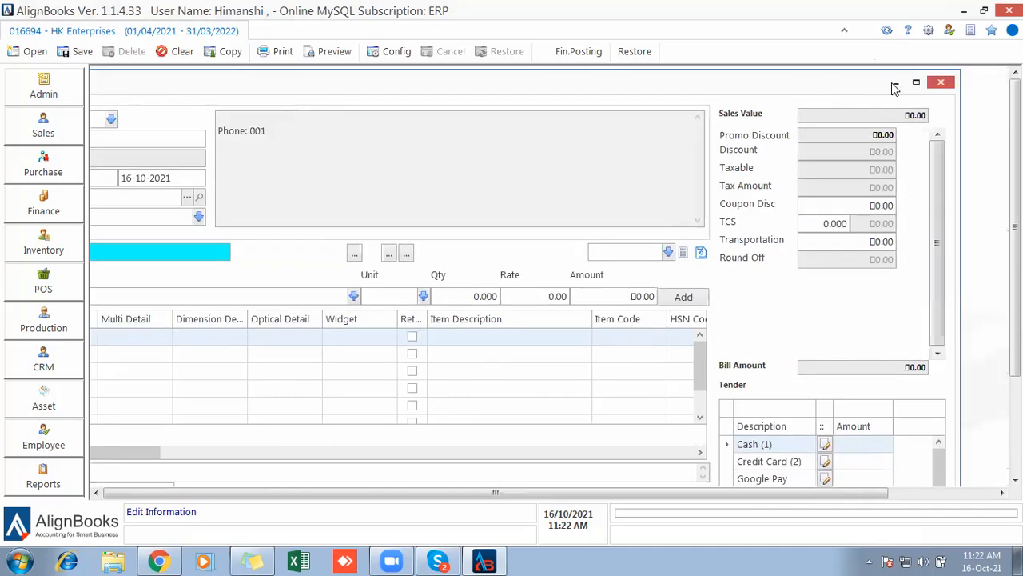
click(940, 83)
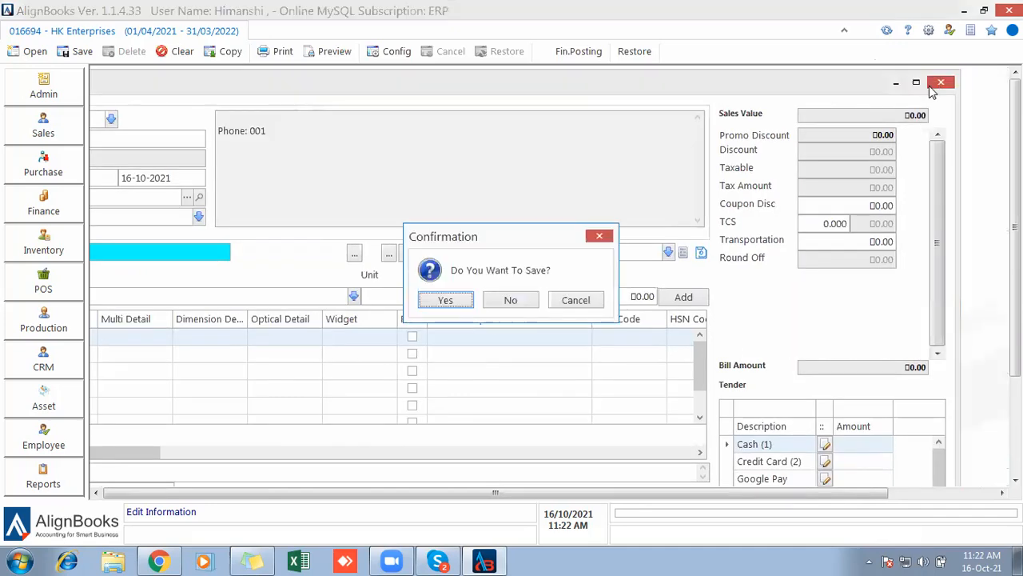
click(525, 298)
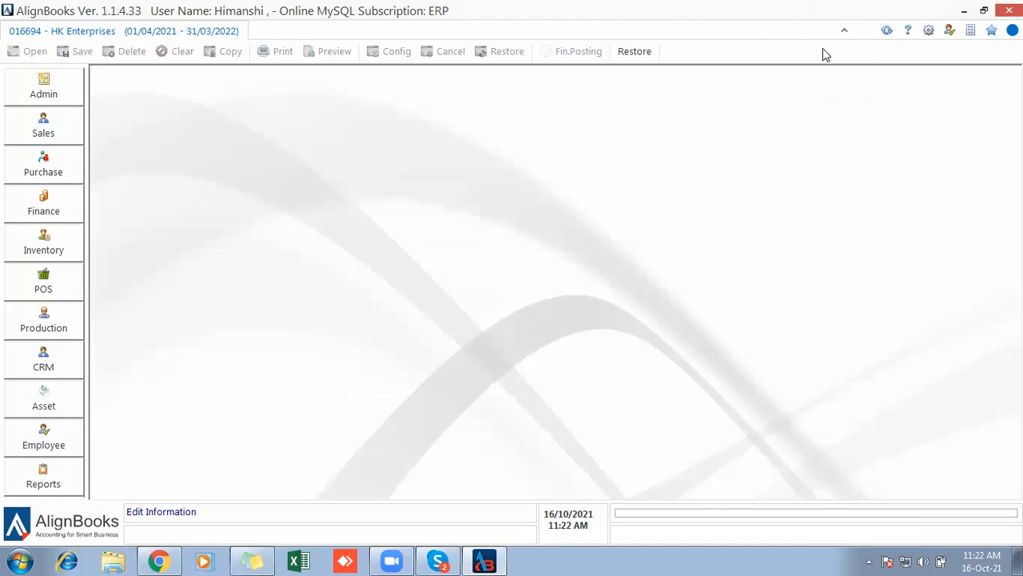
Open the HK Enterprises settings panel and choose User Shortcut Keys.
click(928, 31)
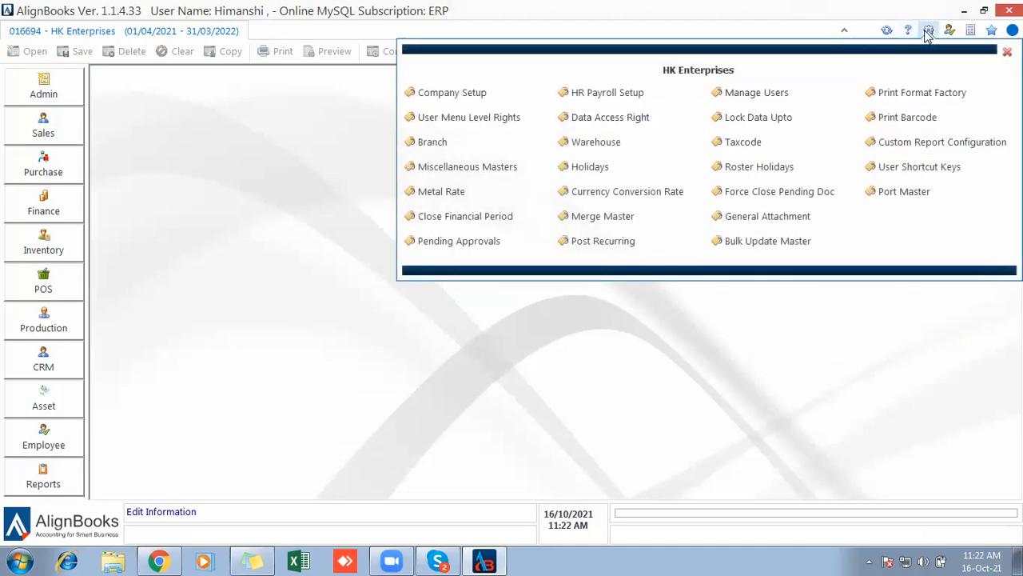
click(902, 171)
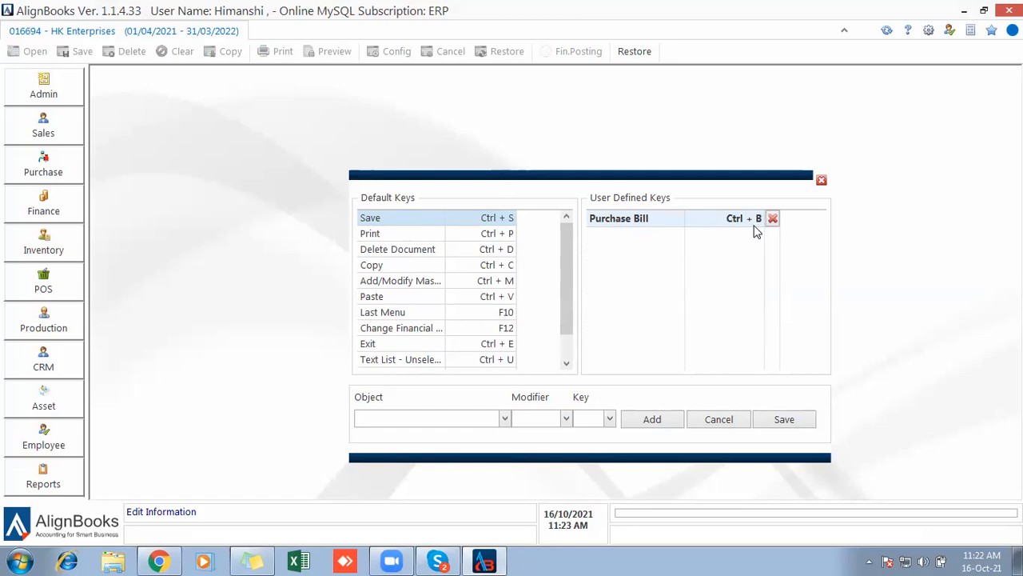
Add a Ctrl + I shortcut for Entry: Sales Invoice.
click(505, 419)
key(Down)
key(Down)
key(Down)
key(Down)
key(Down)
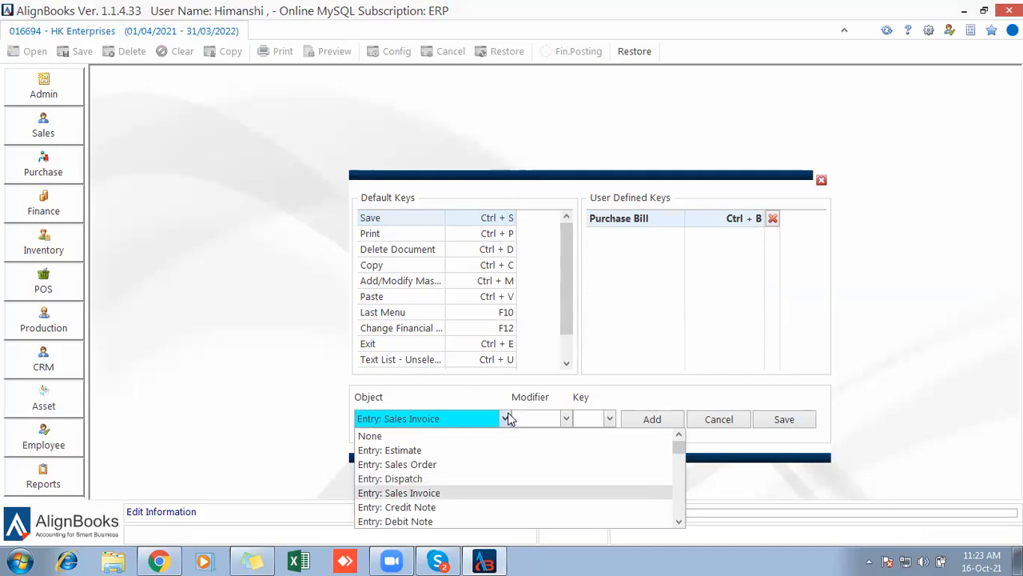
click(506, 418)
click(564, 419)
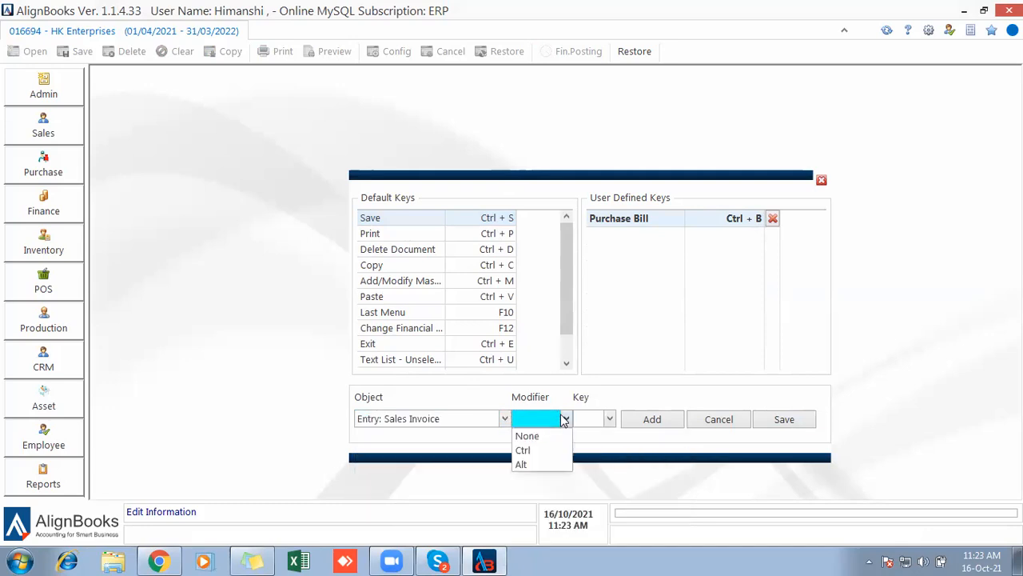
key(Down)
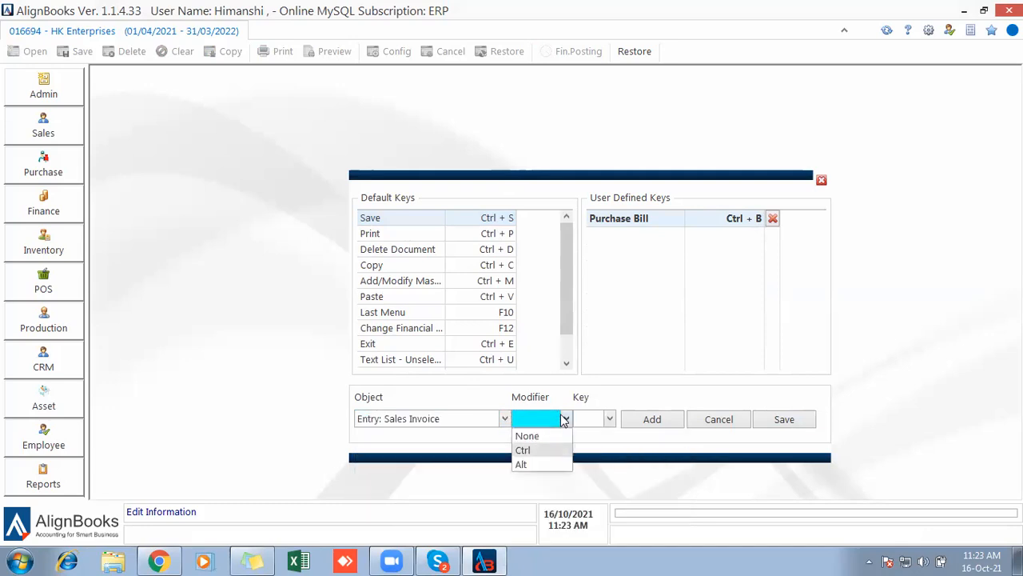
key(Down)
key(Up)
key(Down)
key(Tab)
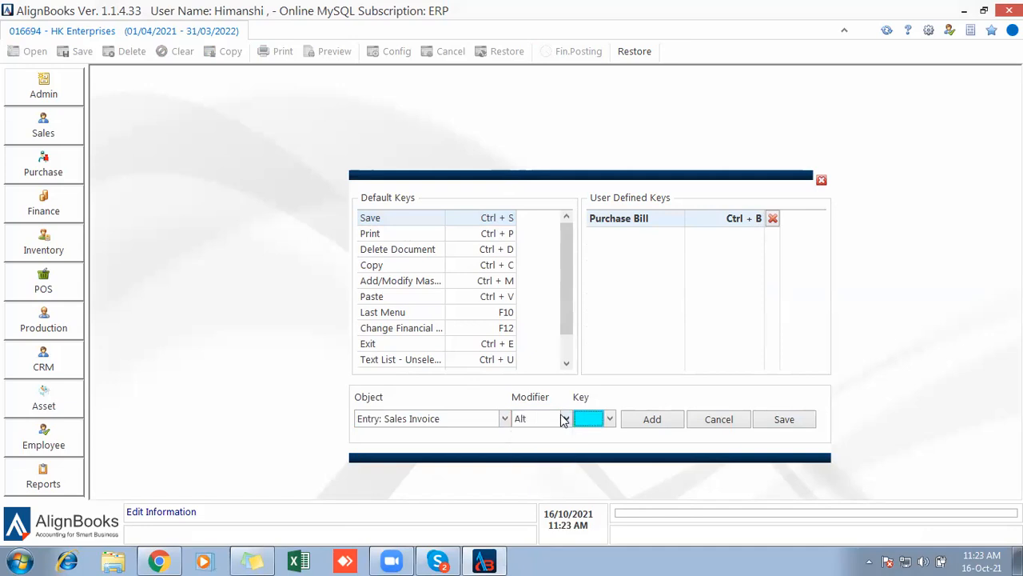
click(563, 418)
click(541, 450)
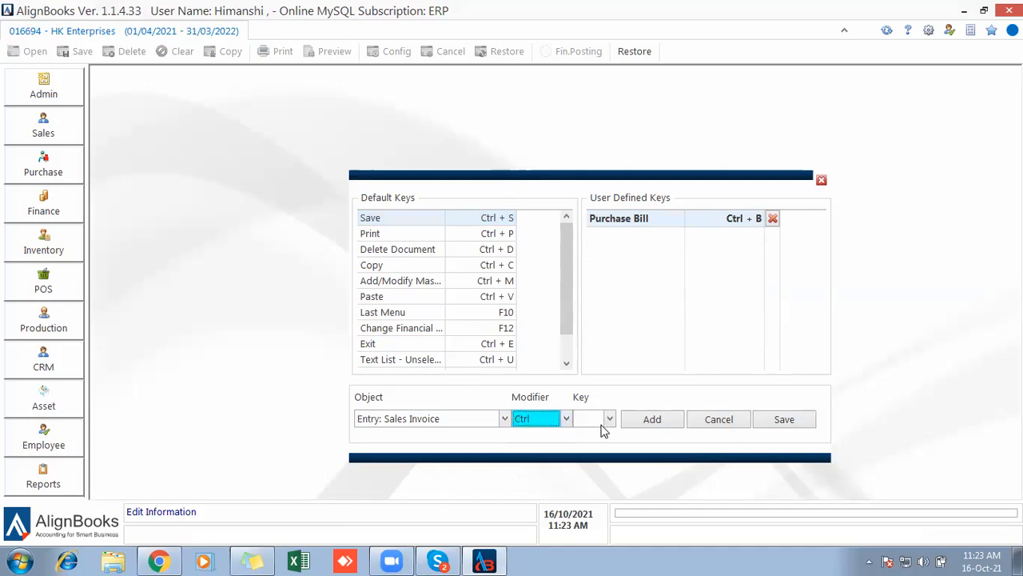
click(610, 420)
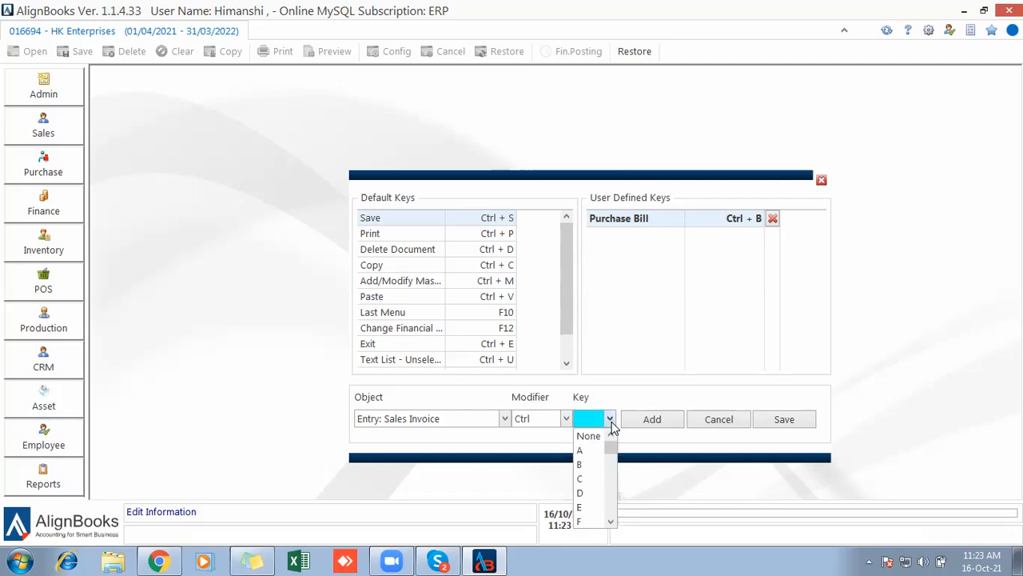
key(Down)
key(Down)
key(Down)
key(Down)
key(Down)
key(Down)
key(Down)
key(Down)
key(Down)
key(Down)
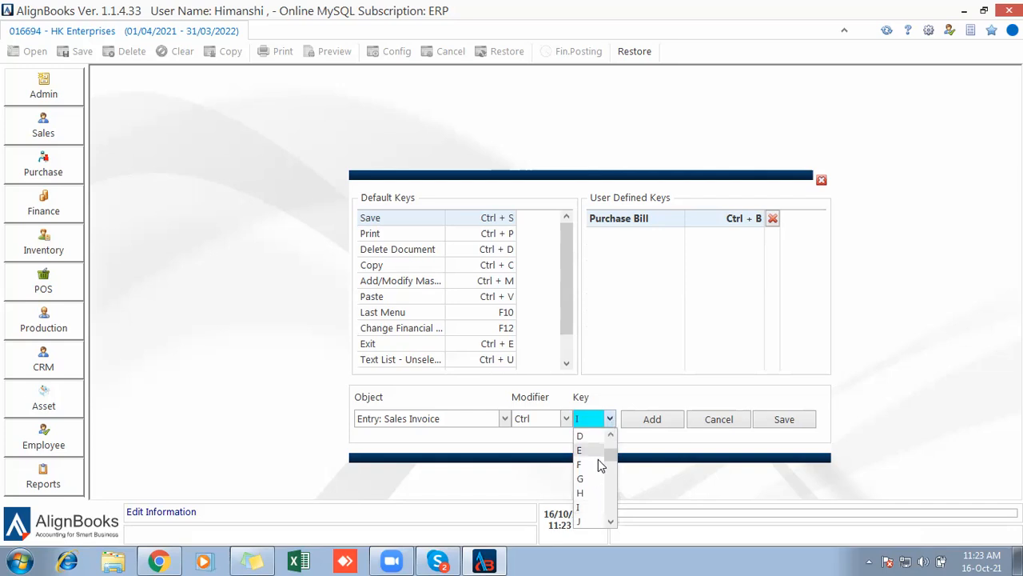
click(585, 508)
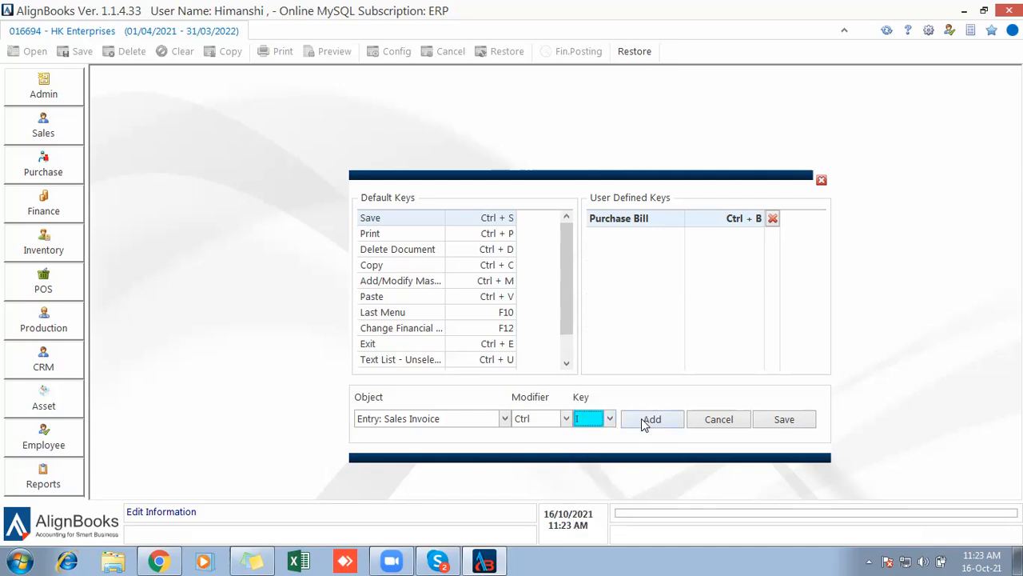
click(645, 422)
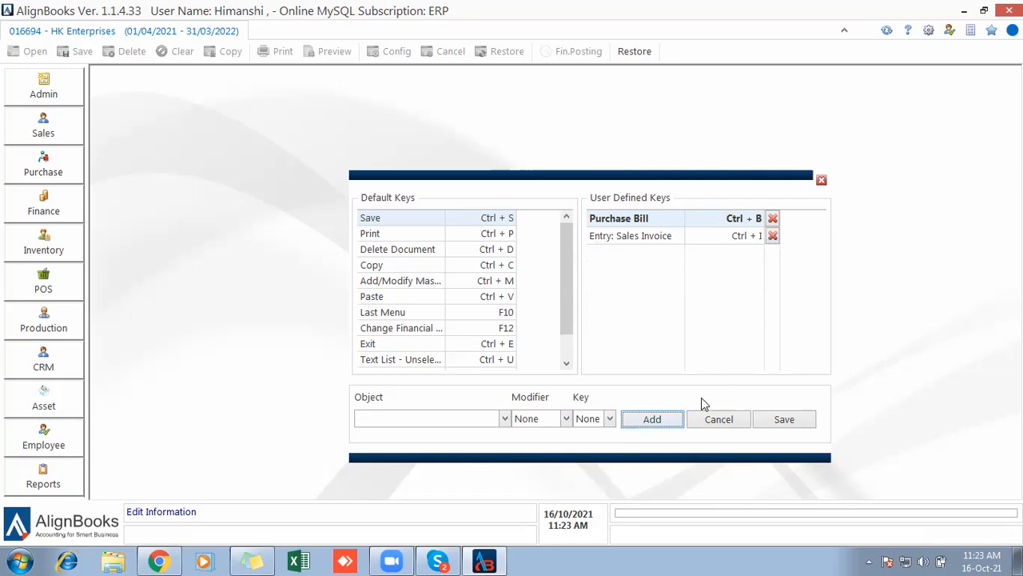
Save the user-defined shortcut keys, confirm, and close the shortcut keys window.
click(785, 422)
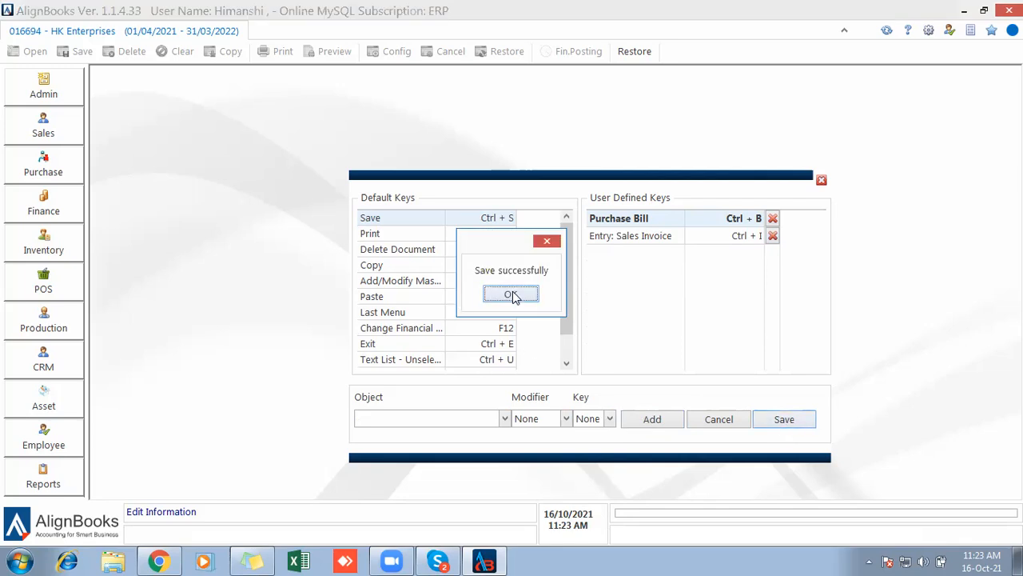
click(513, 296)
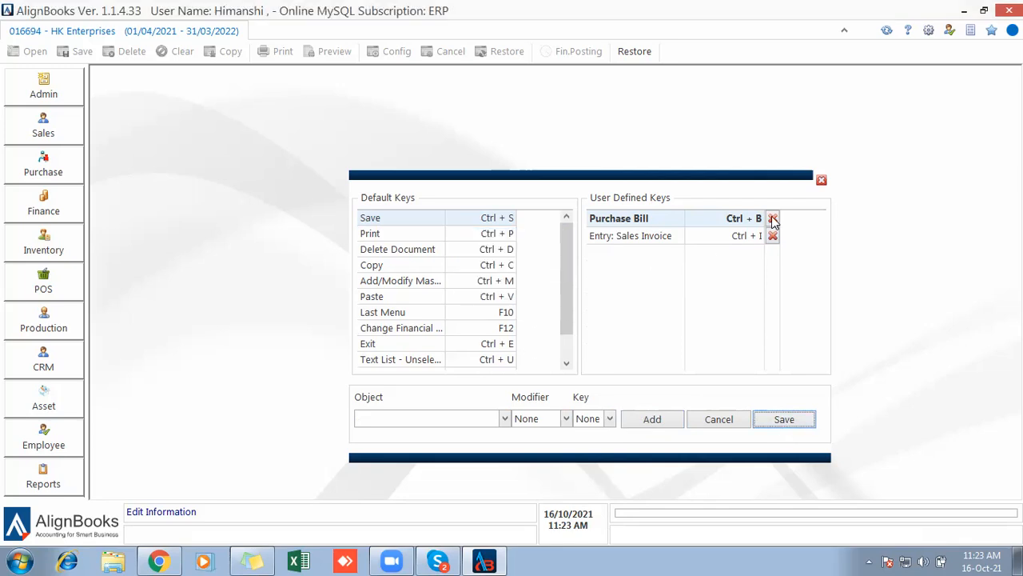
click(821, 181)
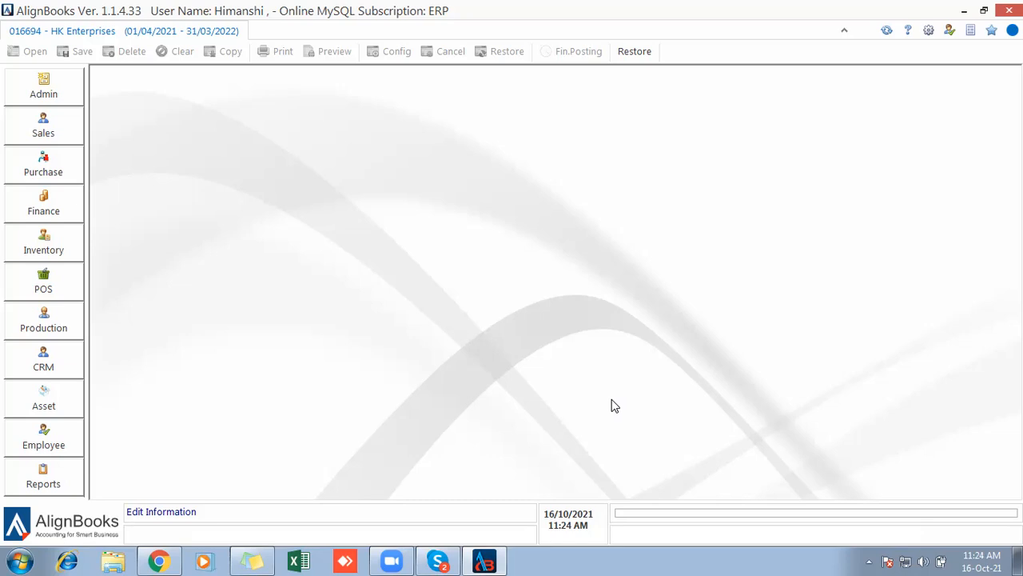
Open the User Menu Level Rights form from settings, then close it.
click(930, 36)
click(419, 123)
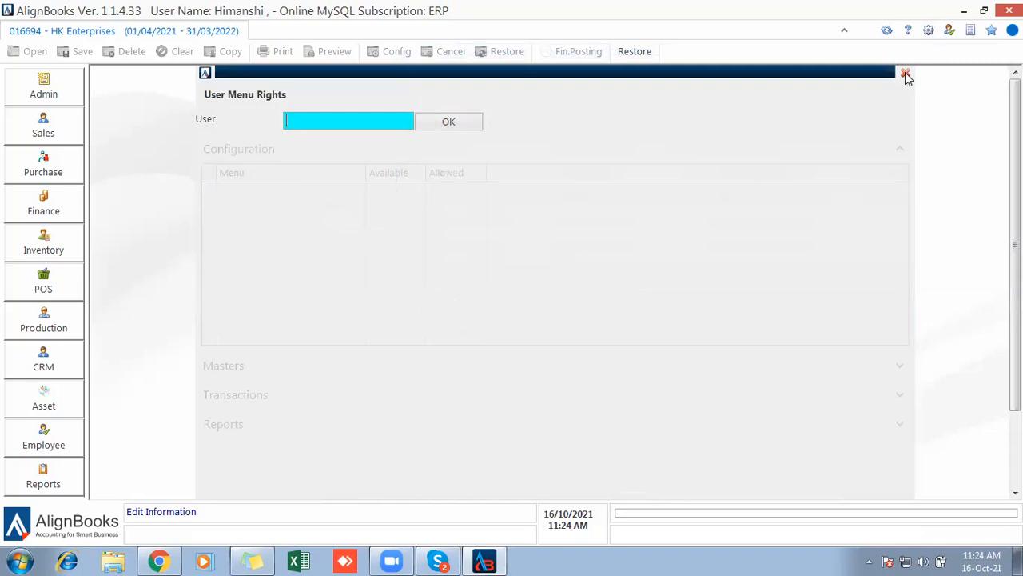
click(906, 73)
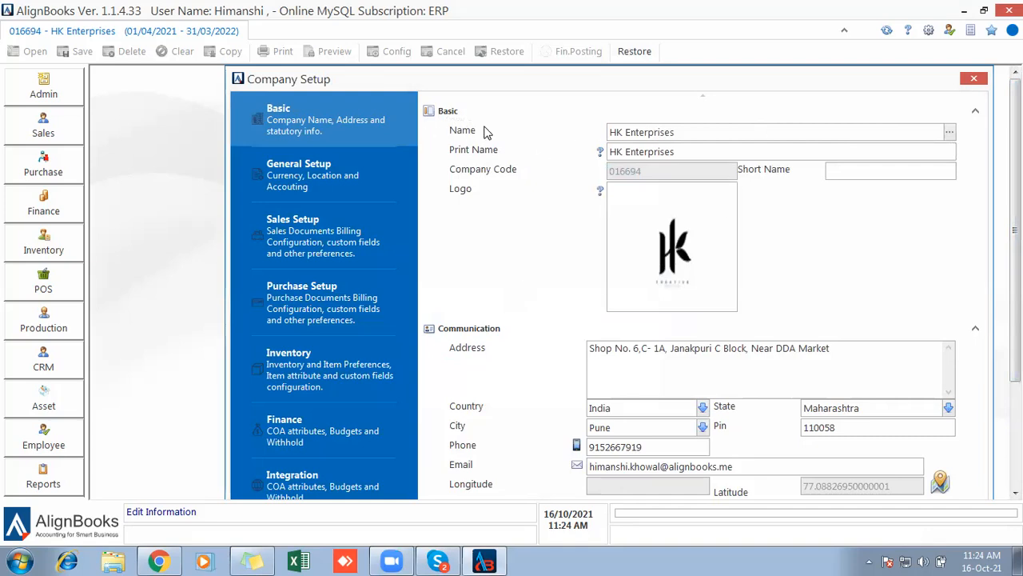
Review the company Name and Print Name fields, then open the HK logo image full-size.
click(729, 130)
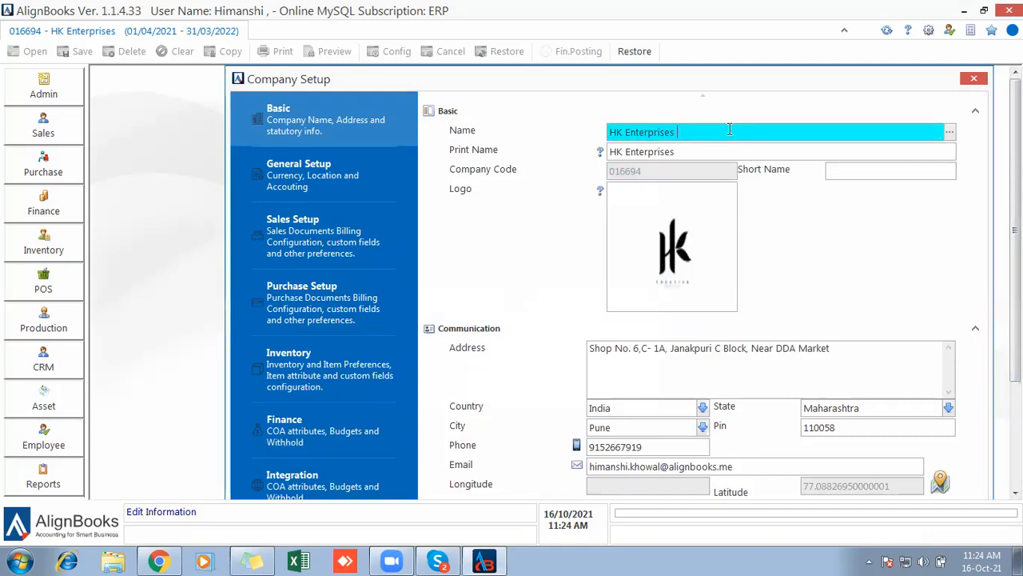
drag(729, 129, 593, 121)
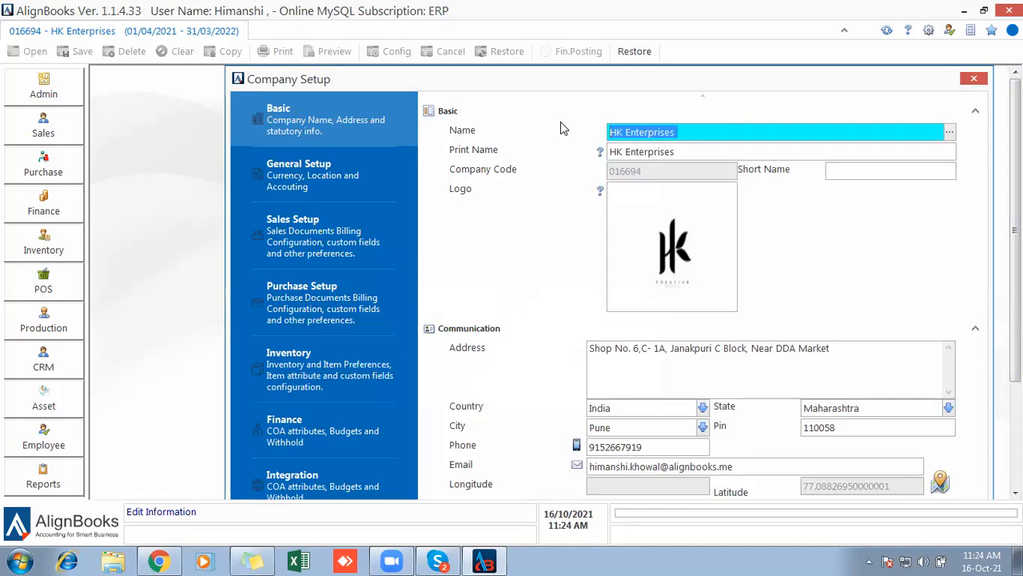
click(727, 151)
drag(727, 151, 565, 173)
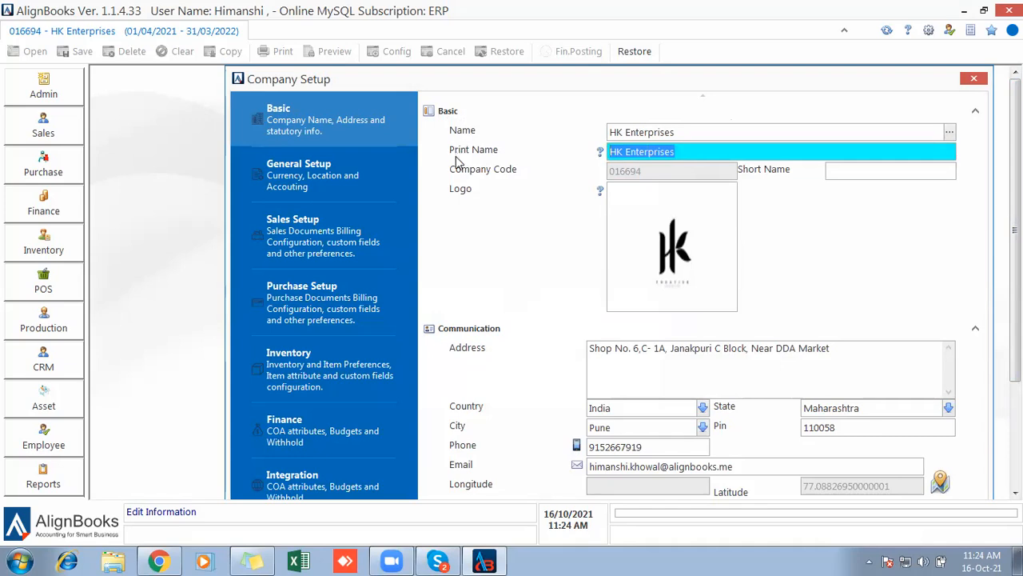
click(685, 131)
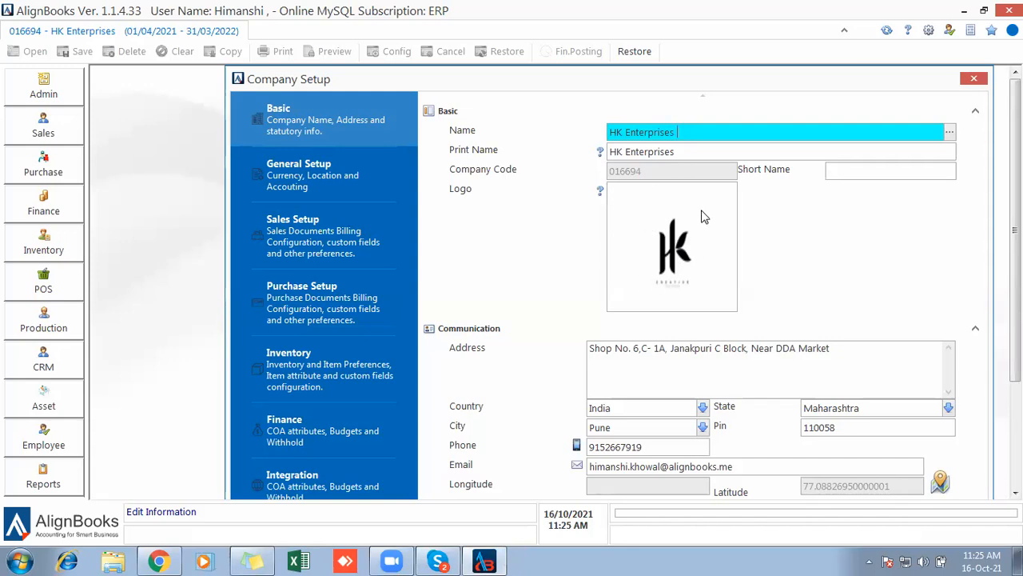
double_click(662, 230)
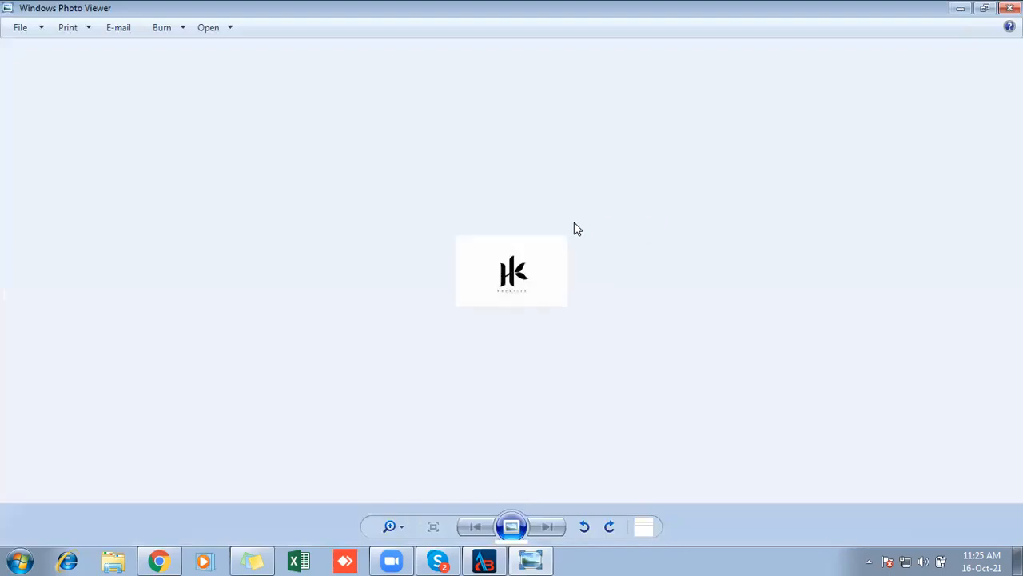
Close the Windows Photo Viewer showing the HK logo.
click(1010, 8)
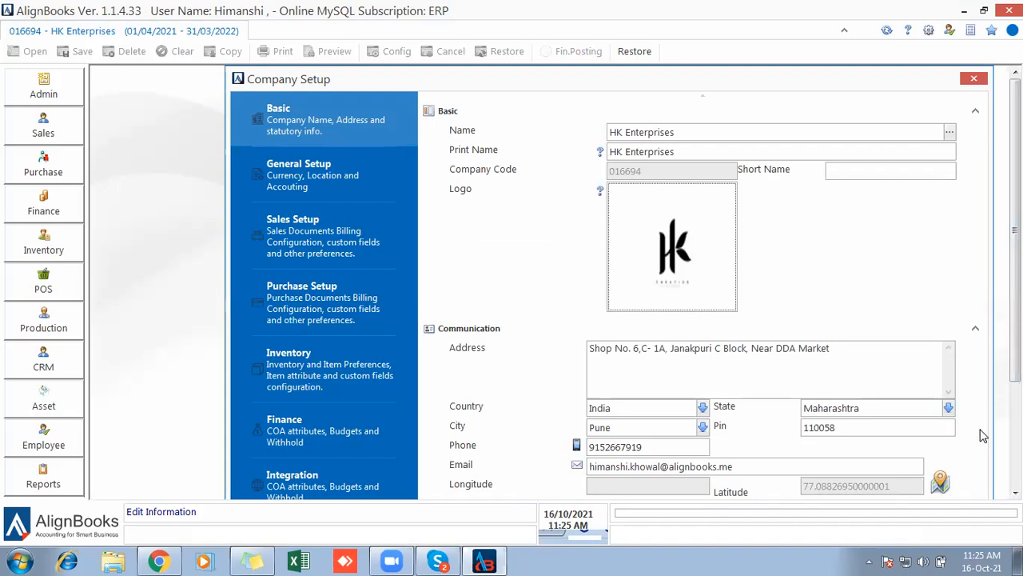
Browse the state list and keep Maharashtra as the company's state.
click(871, 348)
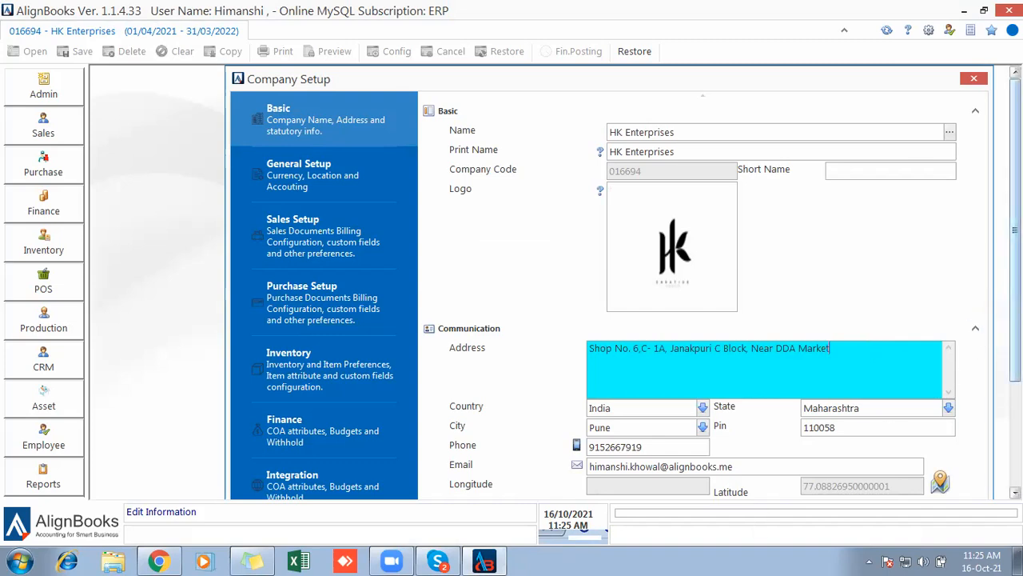
drag(1015, 264, 1015, 327)
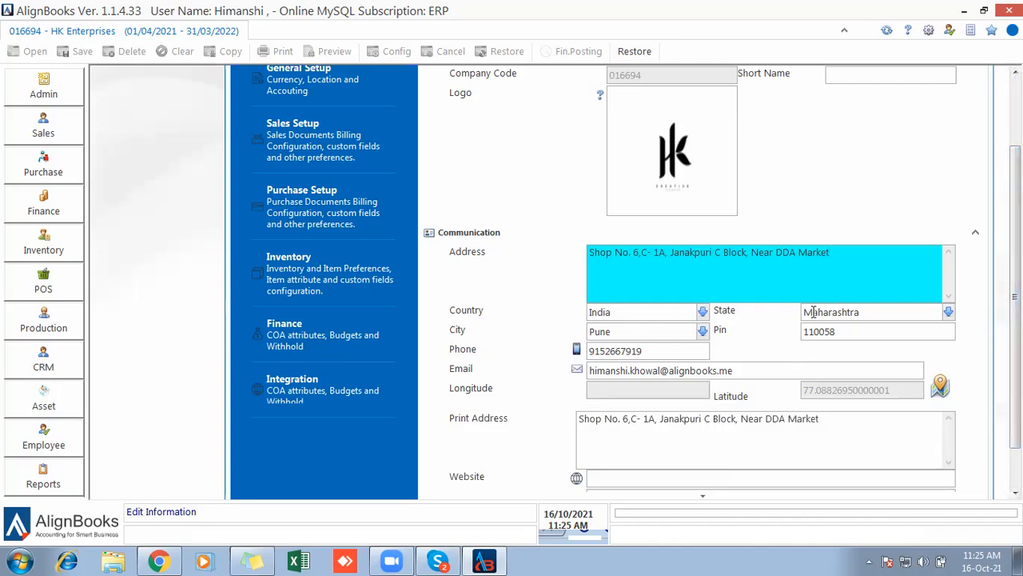
click(888, 312)
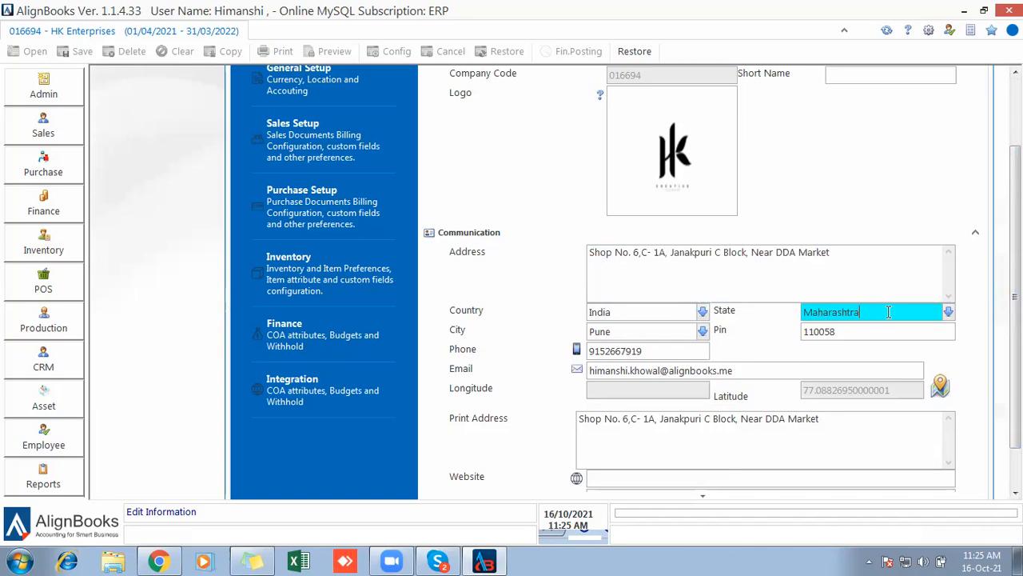
key(BackSpace)
key(BackSpace)
key(BackSpace)
key(BackSpace)
key(BackSpace)
key(BackSpace)
key(BackSpace)
key(BackSpace)
key(BackSpace)
key(BackSpace)
key(BackSpace)
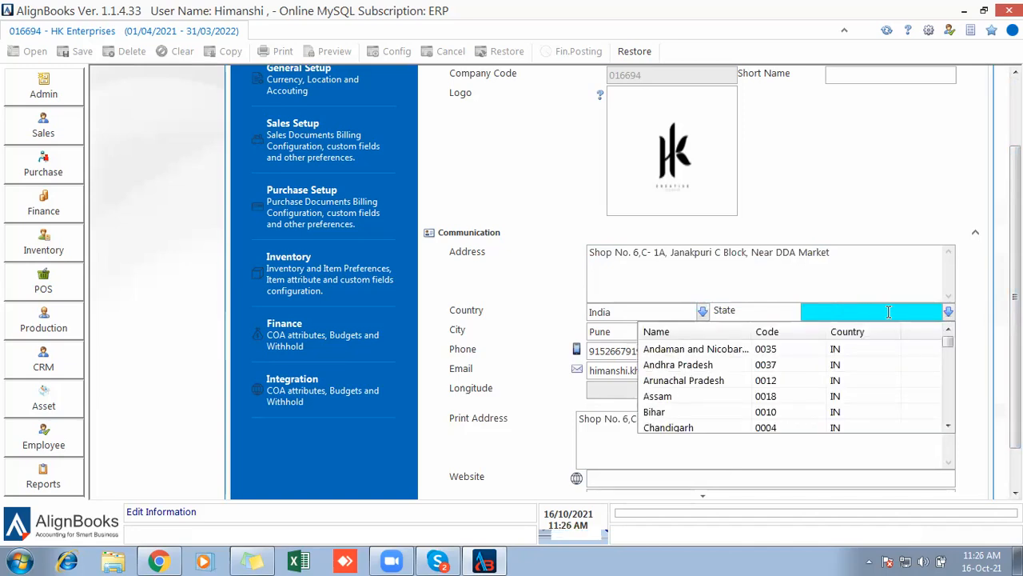
key(Down)
key(Down)
key(Down)
key(Down)
key(Down)
key(Down)
key(Down)
key(Down)
key(Down)
key(Down)
key(Down)
key(Down)
key(Down)
key(Down)
key(Down)
key(Down)
key(Down)
key(Down)
key(Down)
key(Down)
key(Down)
key(Down)
key(Down)
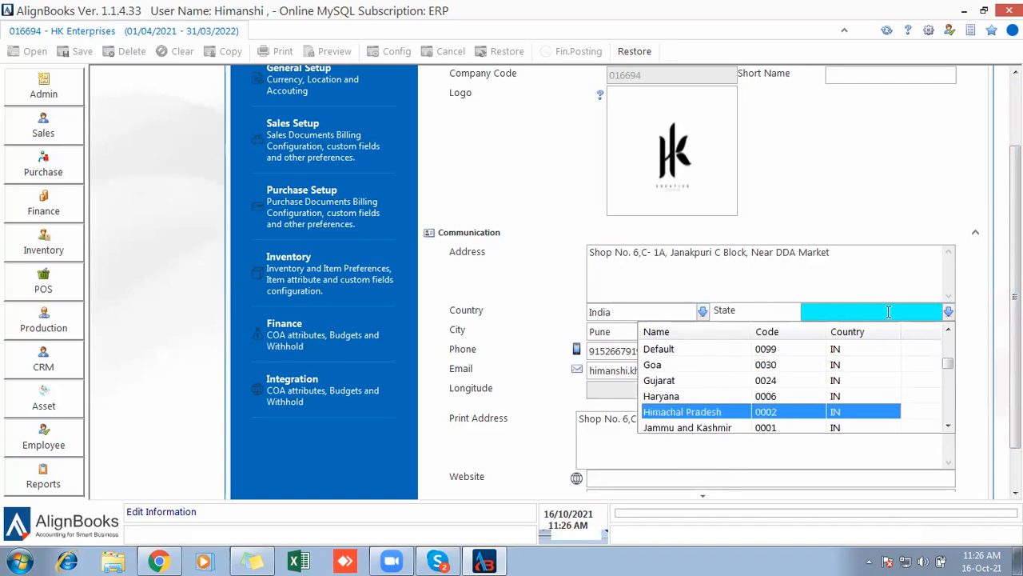
key(Down)
key(Up)
key(Up)
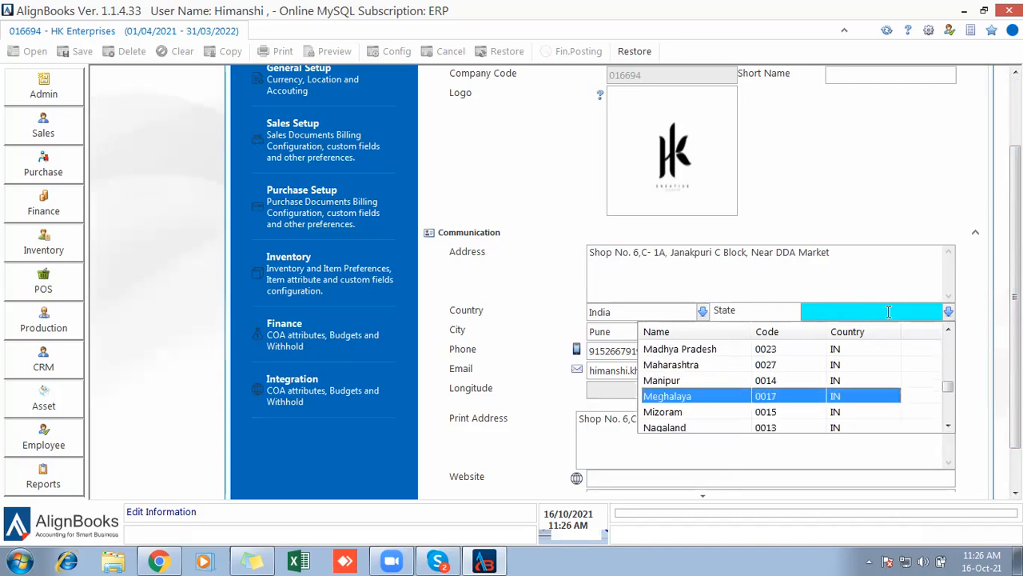
key(Down)
key(Down)
key(Down)
key(Down)
key(Down)
key(Down)
key(Down)
key(Down)
key(Down)
key(Down)
key(Down)
key(Up)
key(Up)
key(Up)
key(Up)
key(Up)
key(Up)
text(maha)
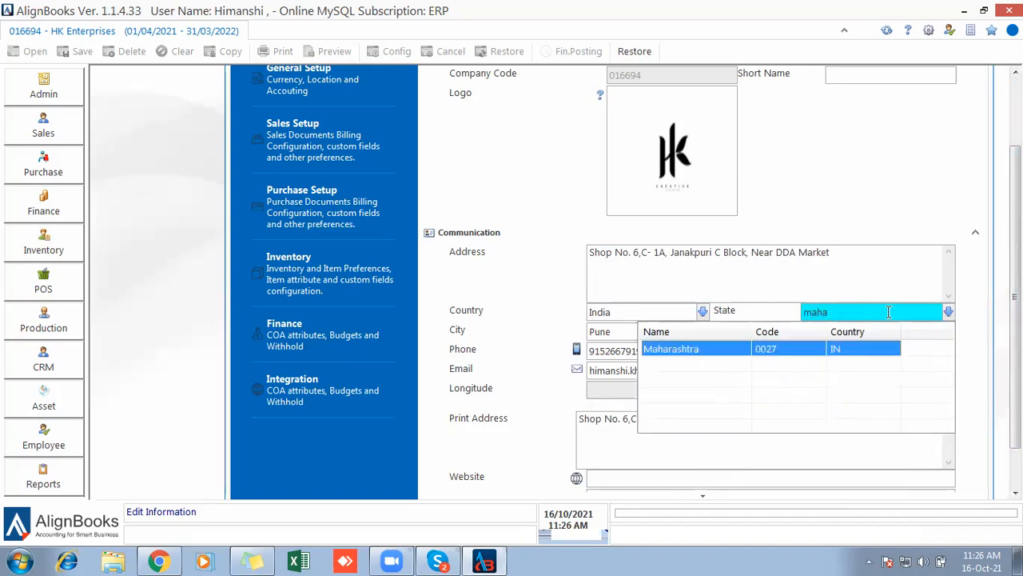
key(Return)
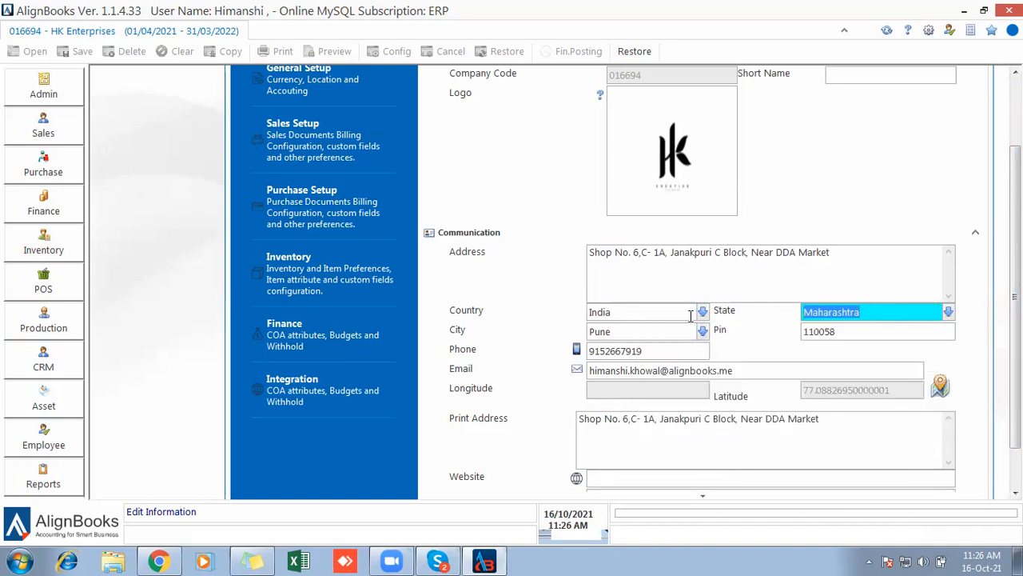
Replace the city Pune with abc and move past the Pin, Phone and Email fields.
drag(634, 330, 558, 340)
key(BackSpace)
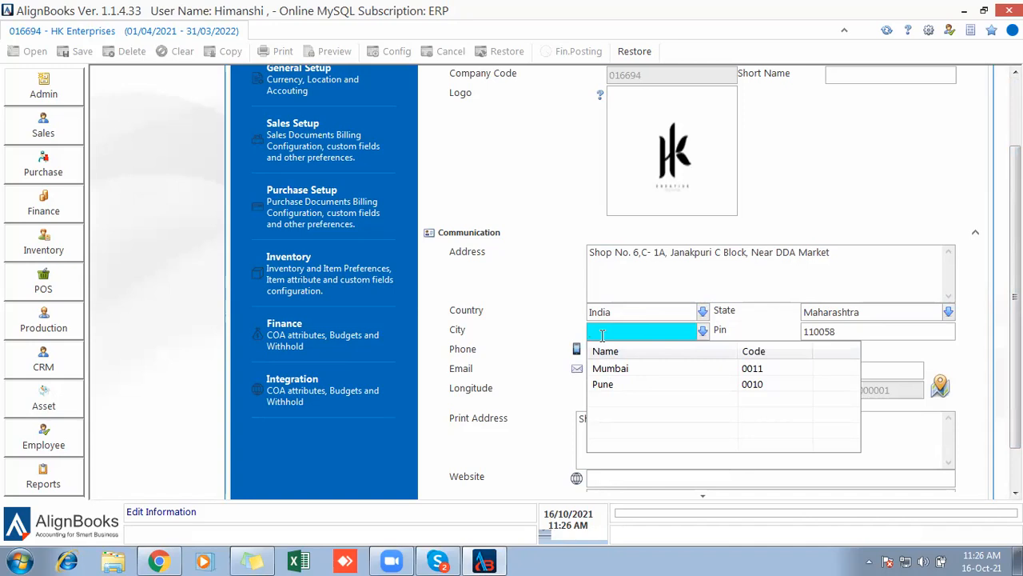
text(ab)
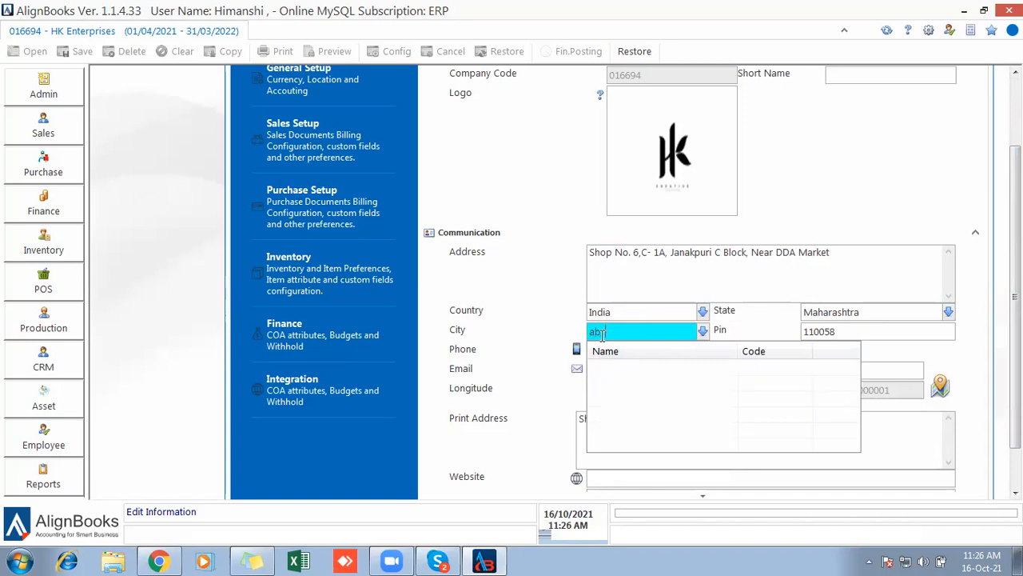
text(c)
key(Tab)
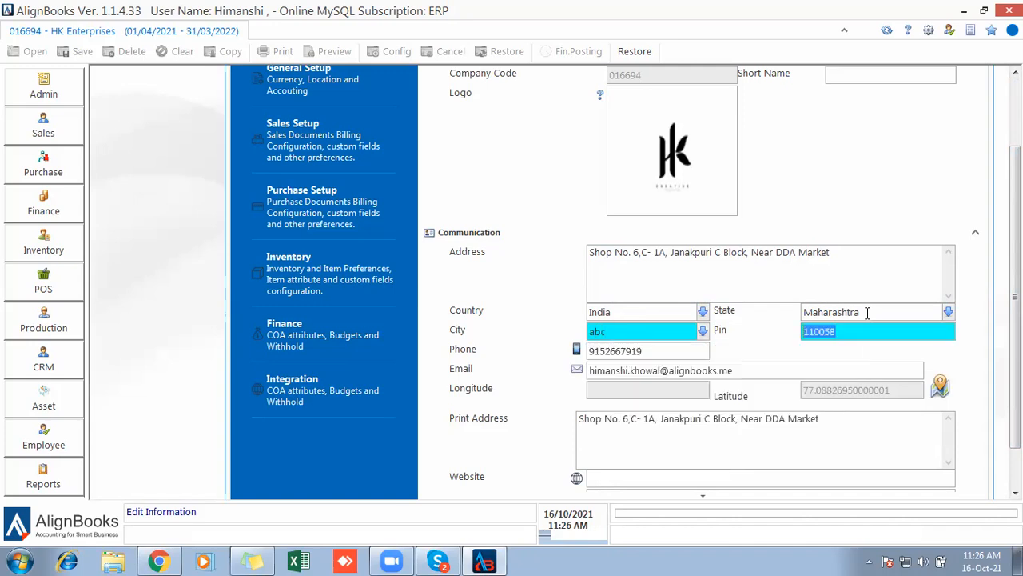
click(677, 350)
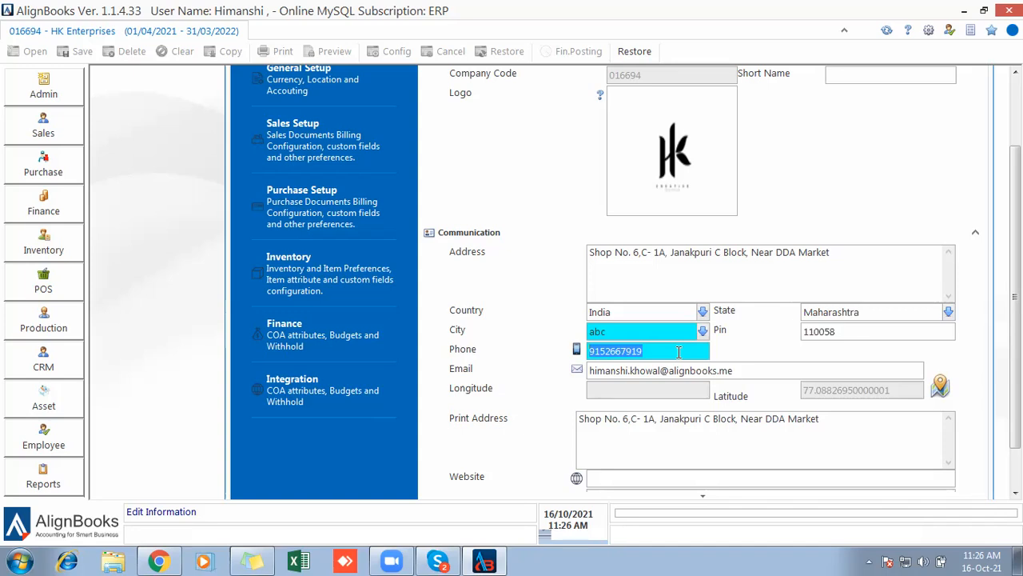
key(Tab)
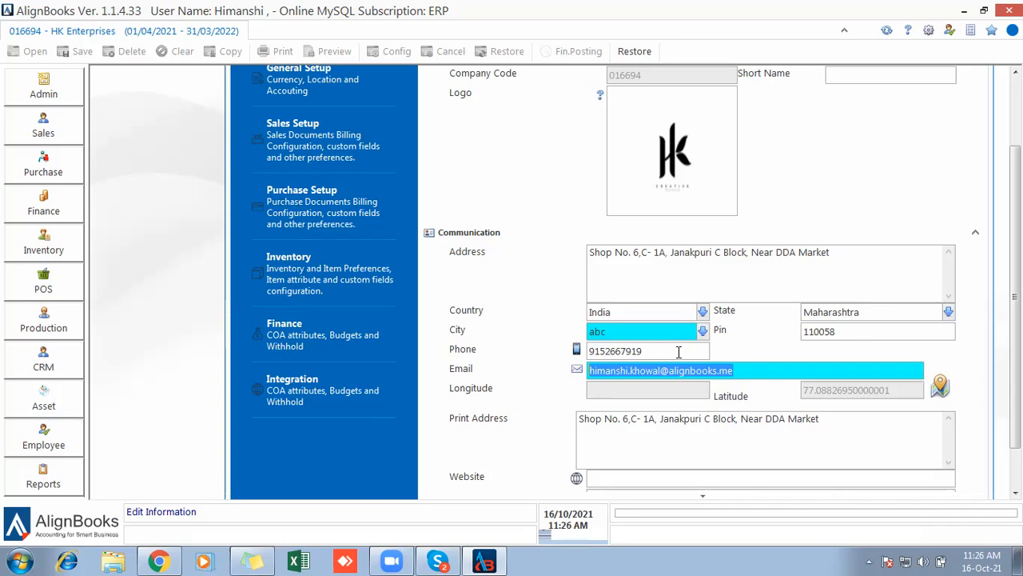
key(Tab)
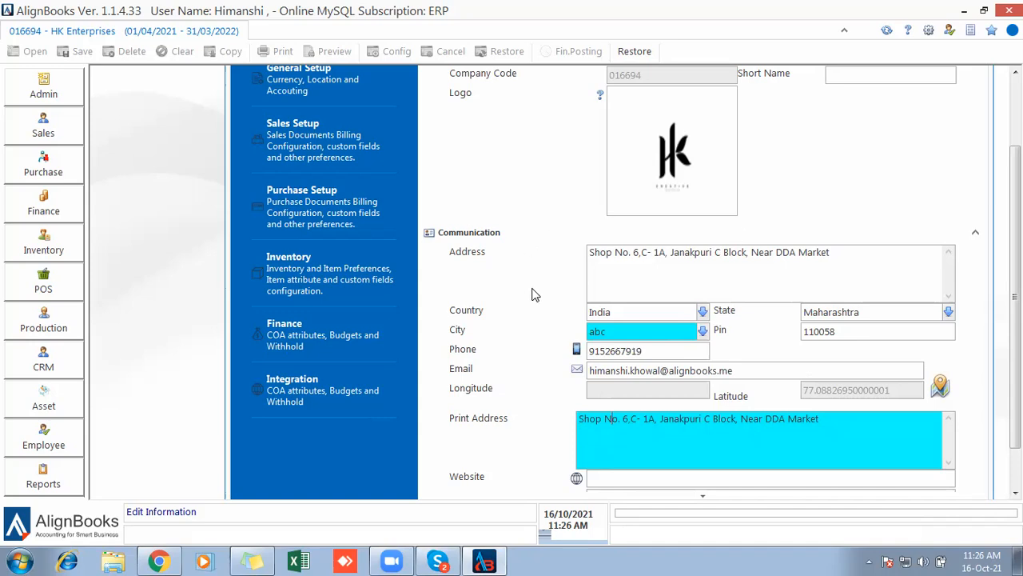
click(615, 276)
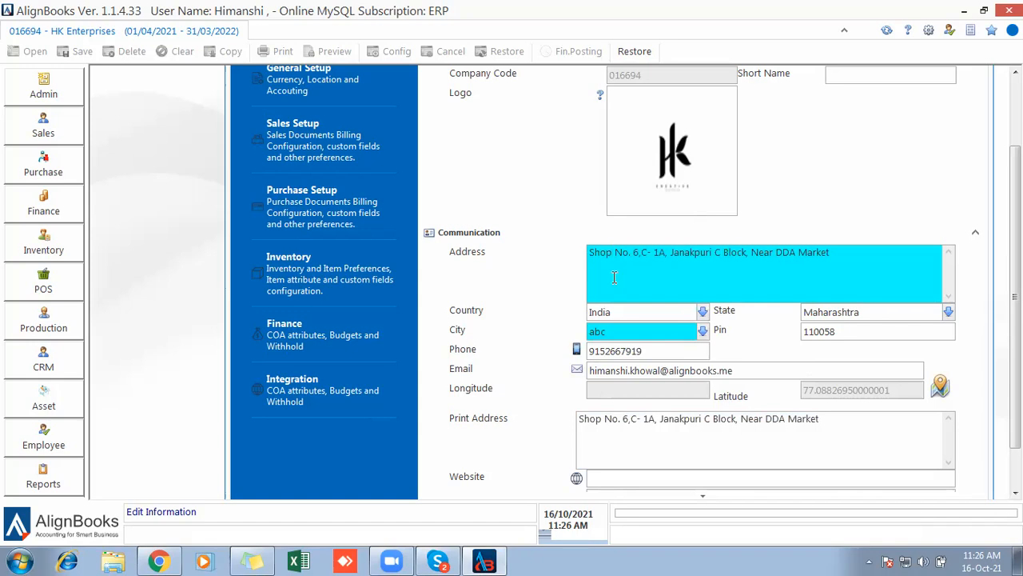
click(716, 432)
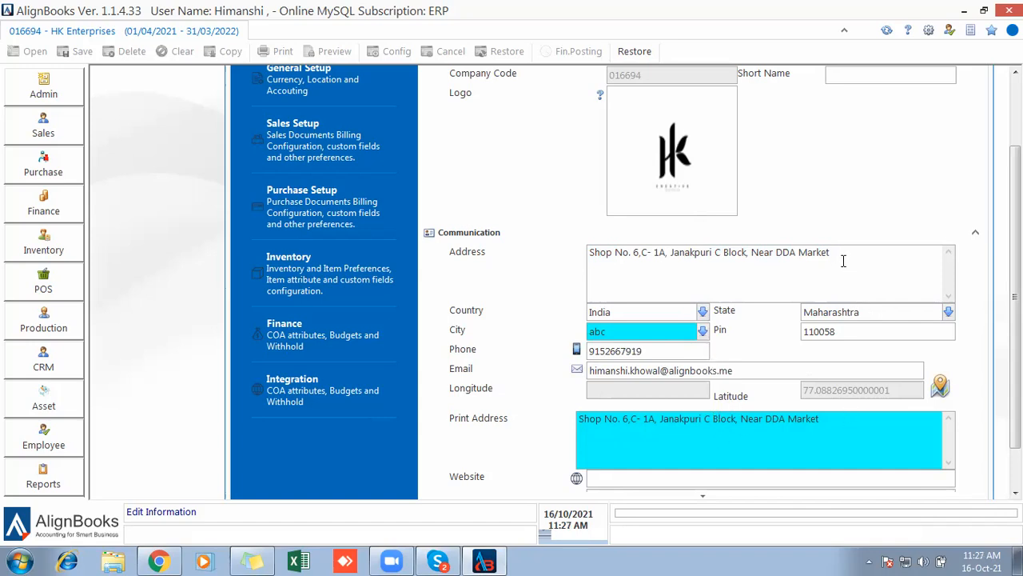
drag(843, 256, 712, 269)
click(813, 454)
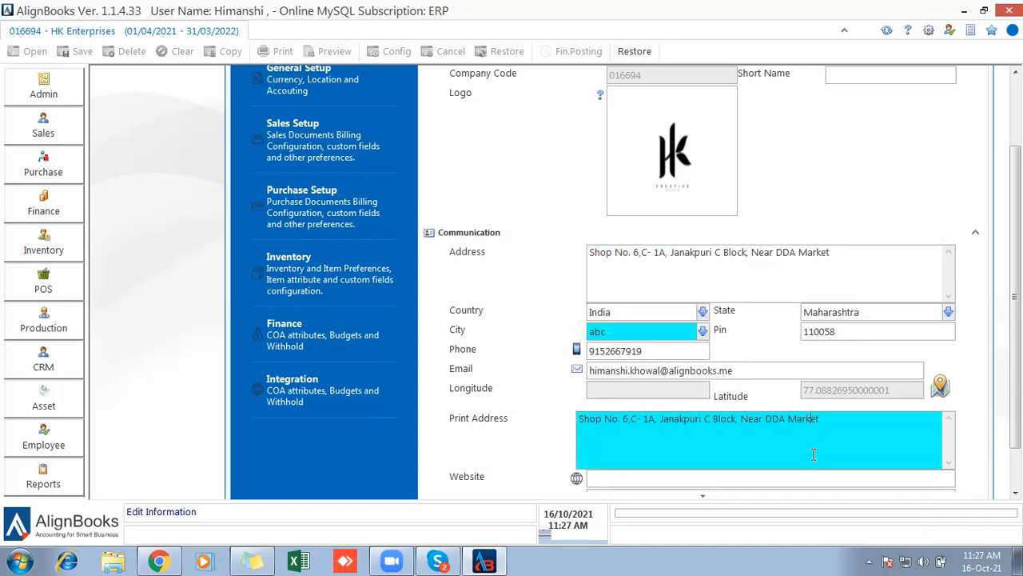
click(705, 501)
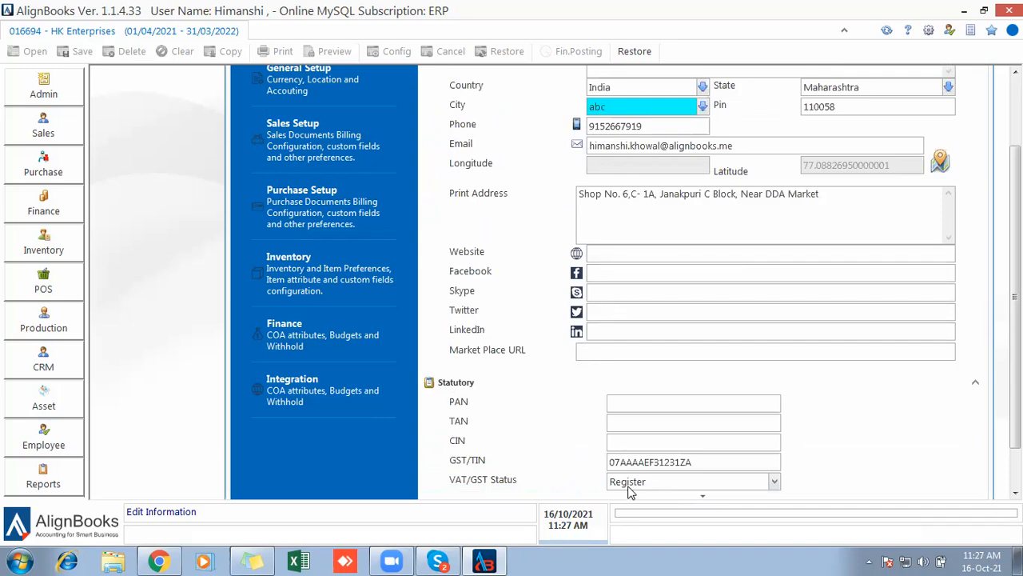
mouse_move(689, 496)
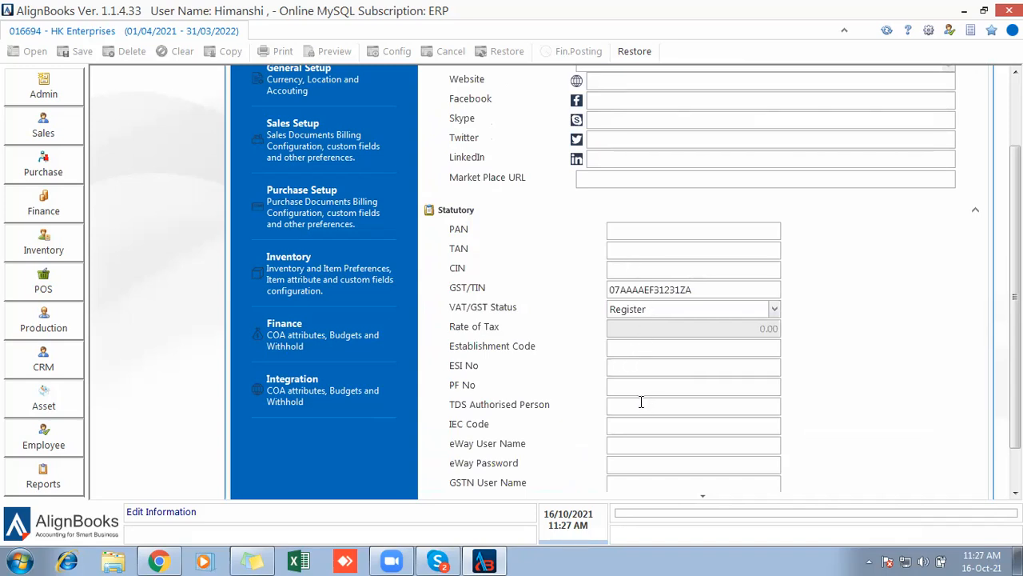
click(705, 497)
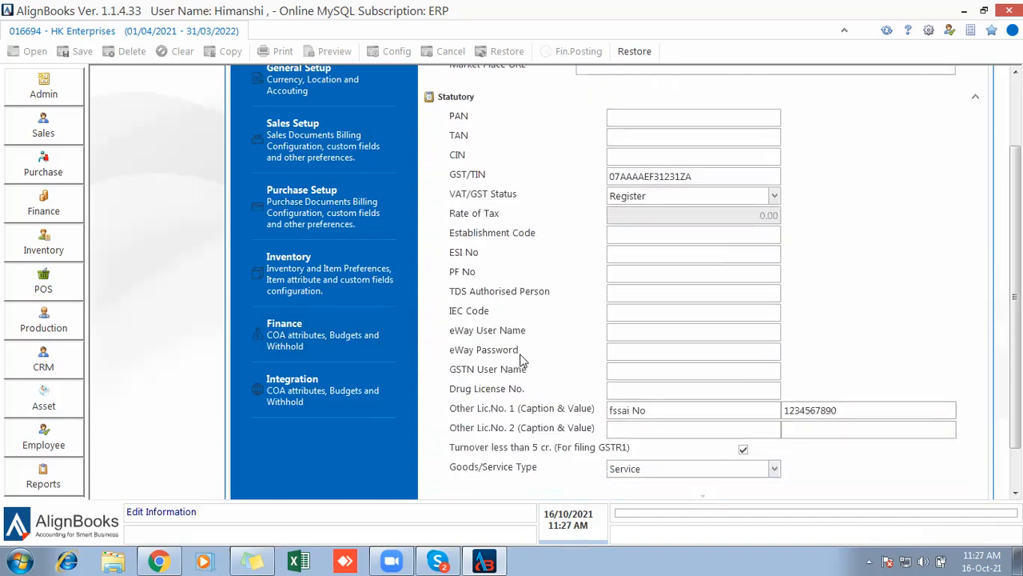
click(645, 330)
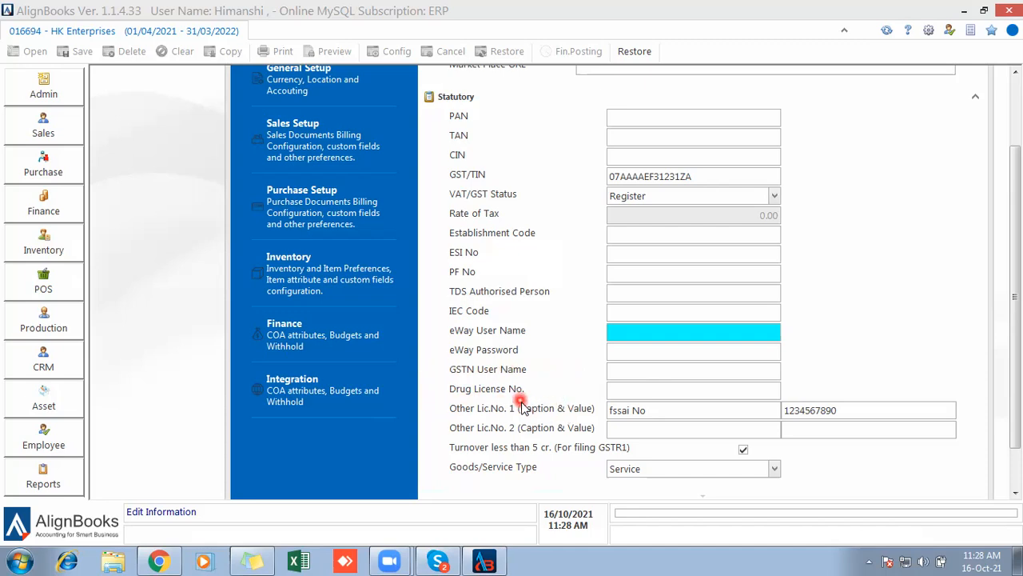
click(642, 391)
click(639, 397)
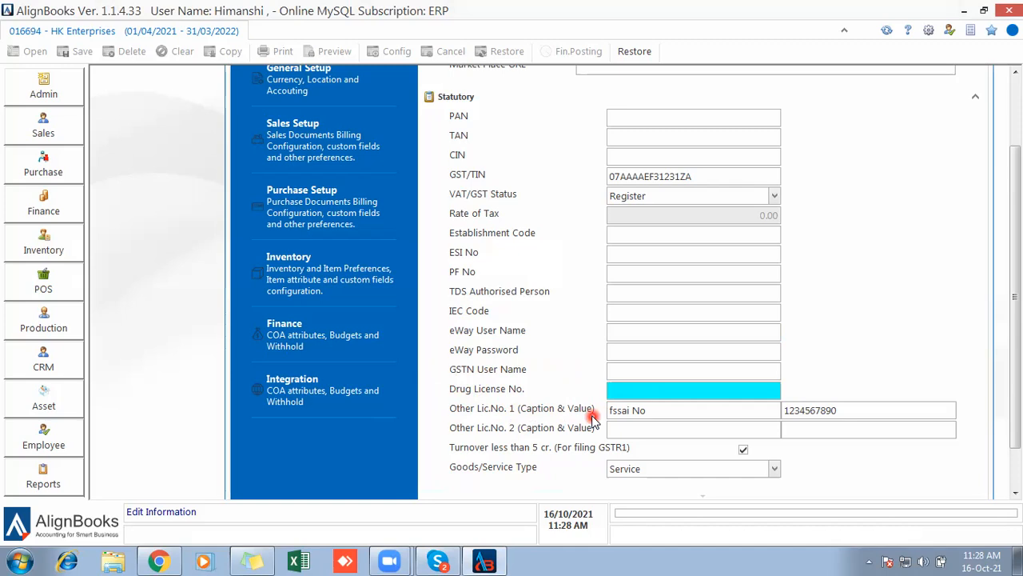
click(677, 412)
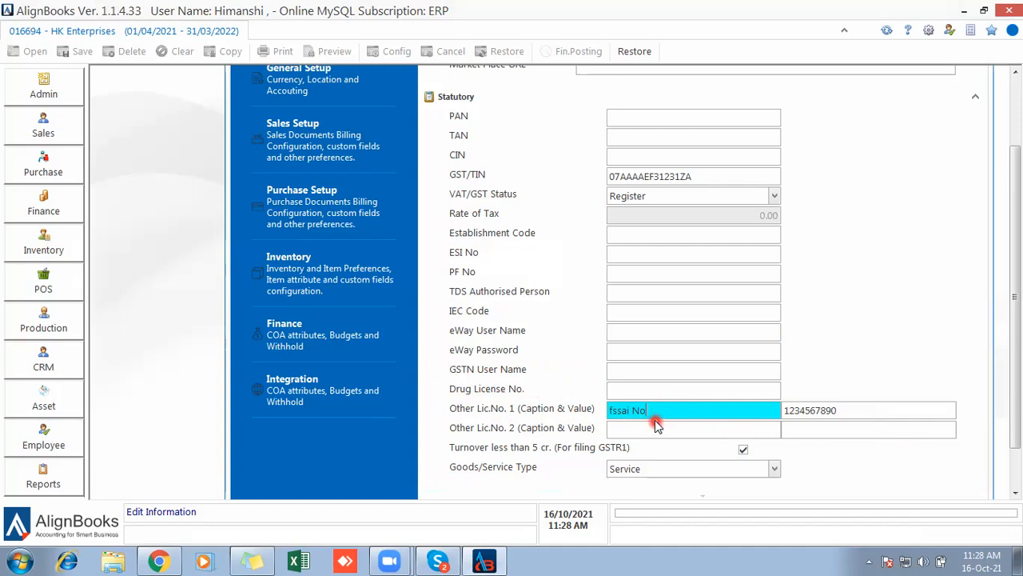
drag(647, 411, 610, 410)
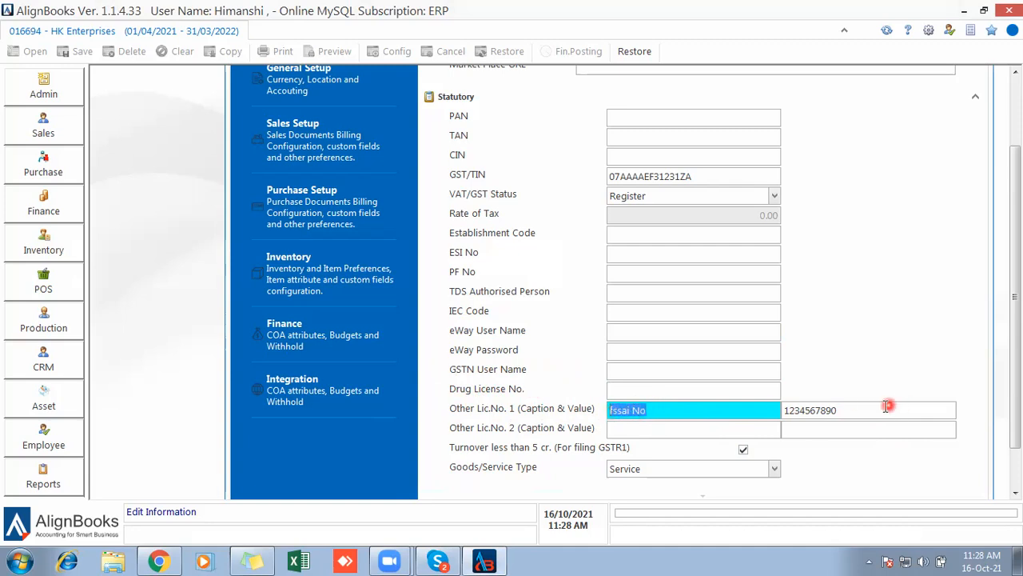
click(846, 410)
drag(845, 410, 772, 410)
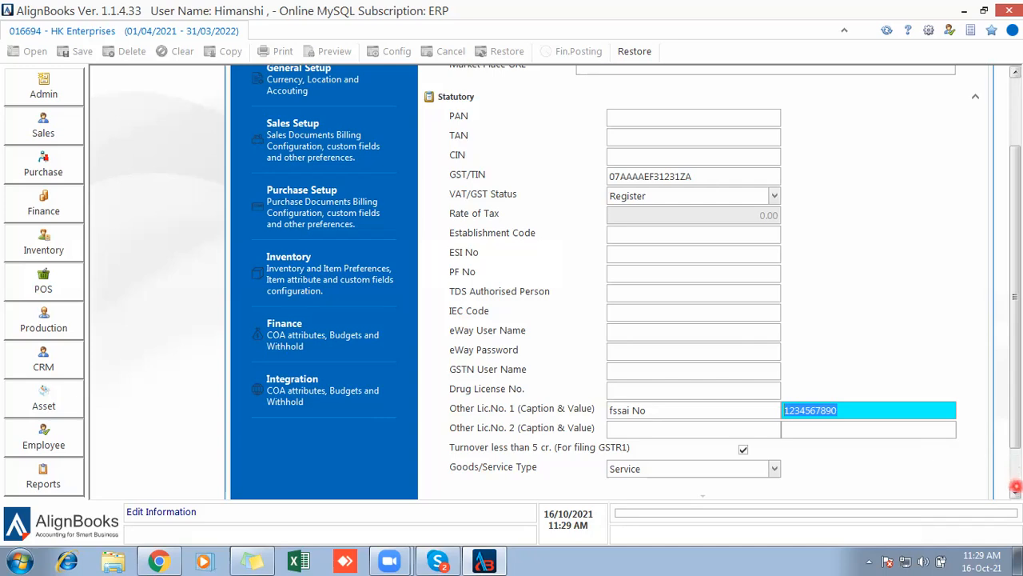
Change Goods/Service Type from Service to Goods, save, and confirm the Basic Setup Saved message.
click(1015, 491)
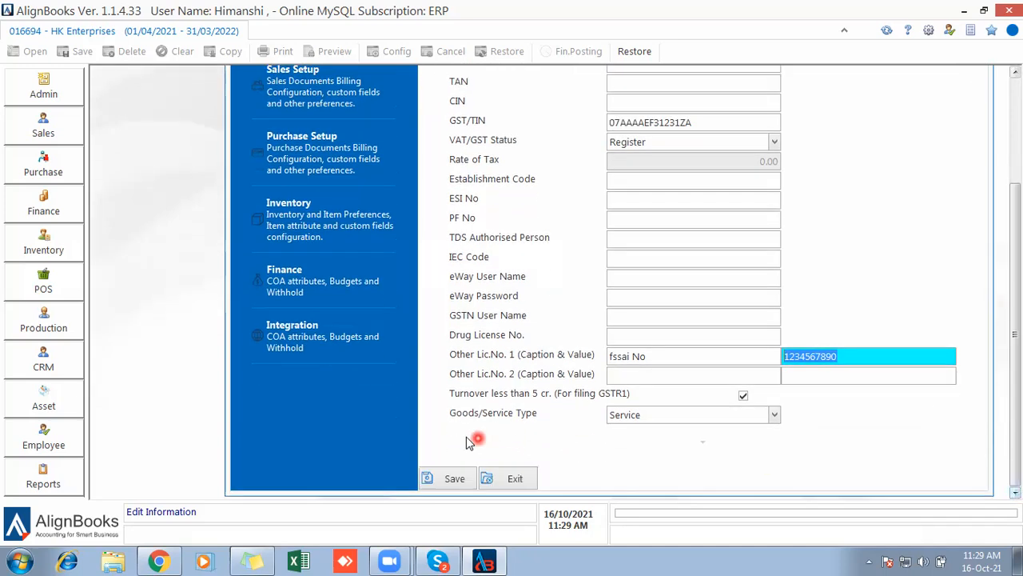
click(650, 416)
click(640, 446)
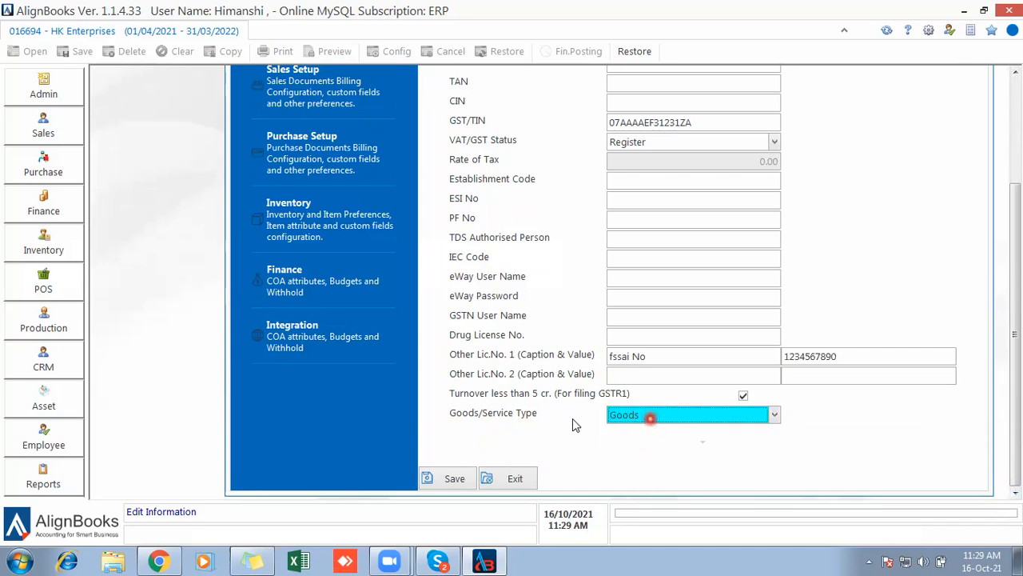
click(449, 479)
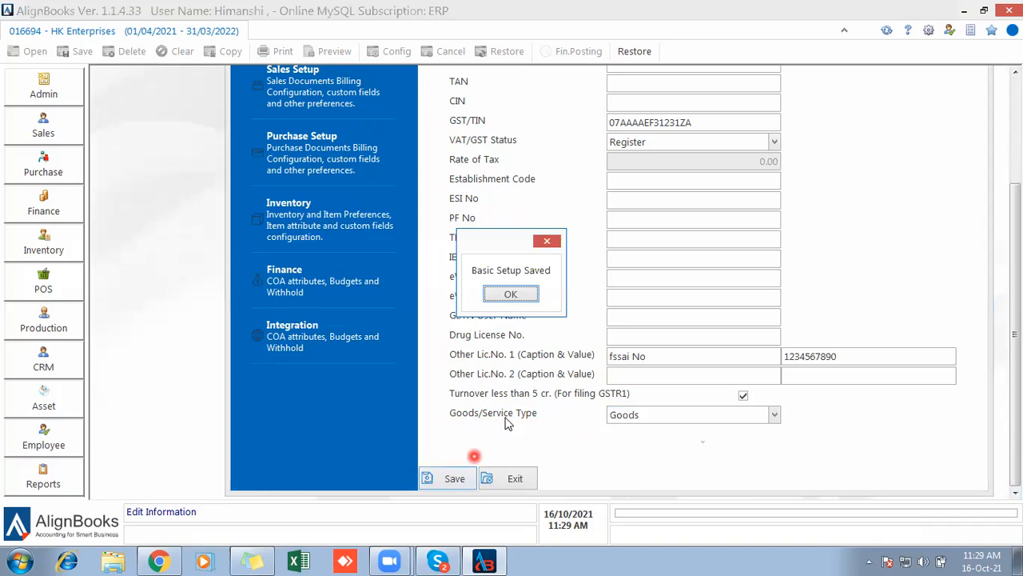
click(512, 295)
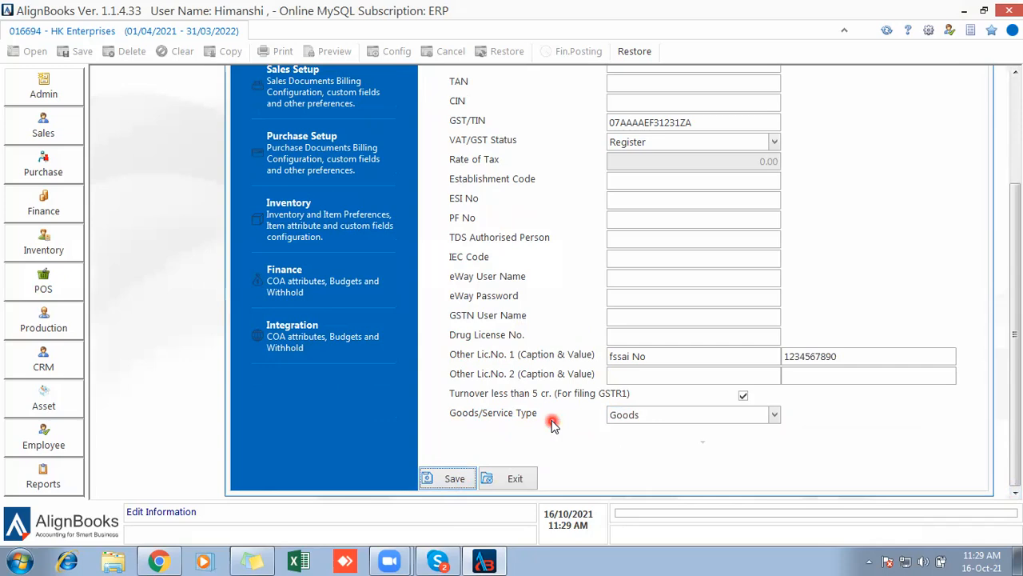
click(1016, 72)
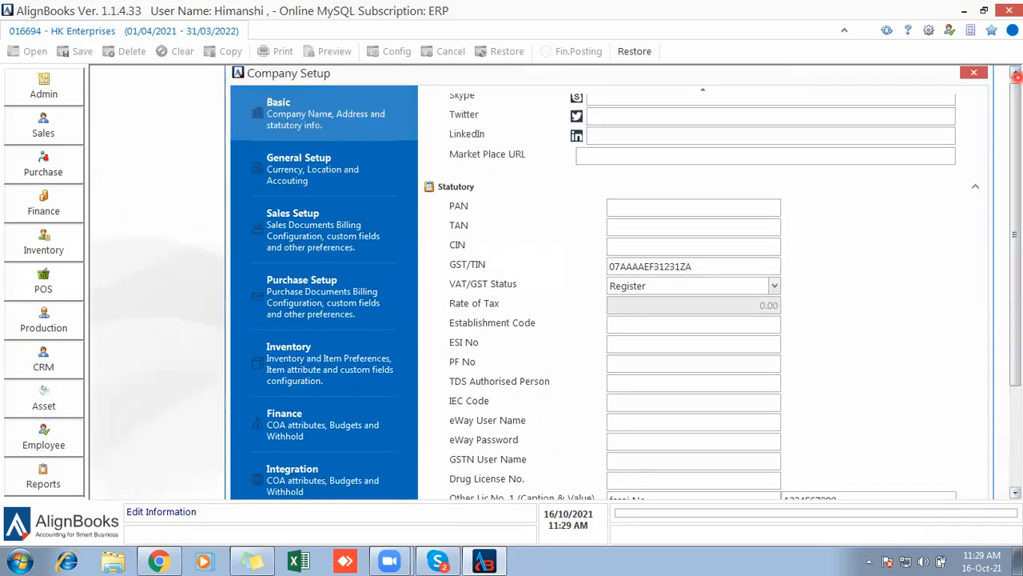
Switch between General Setup and Sales Setup, ending on the General Setup options.
click(324, 182)
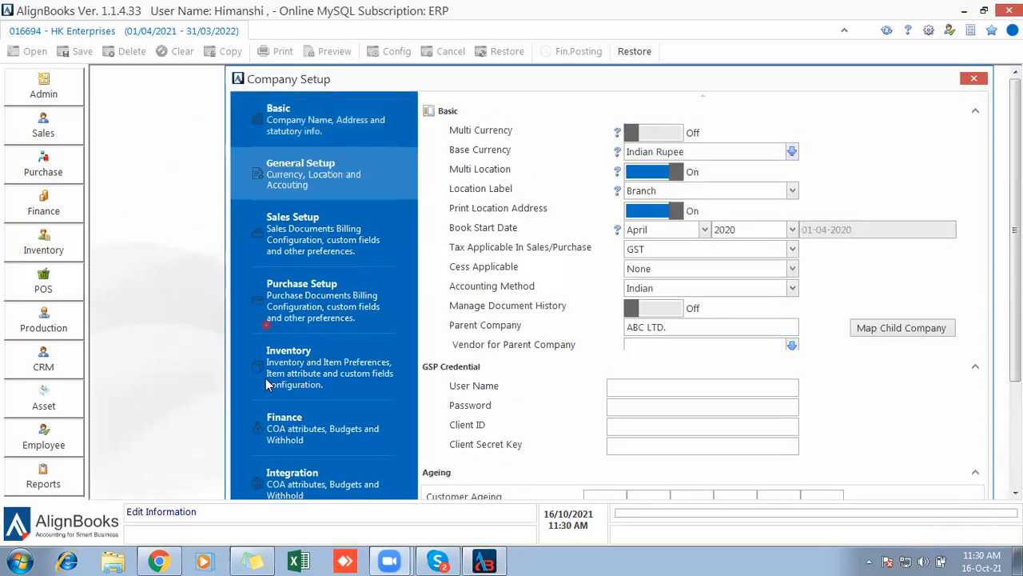
click(320, 231)
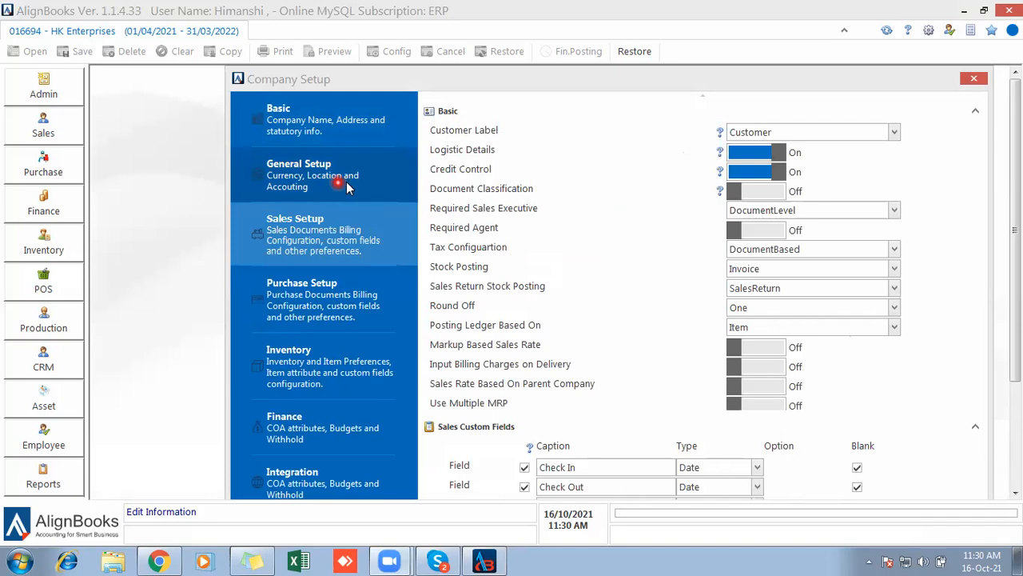
click(281, 183)
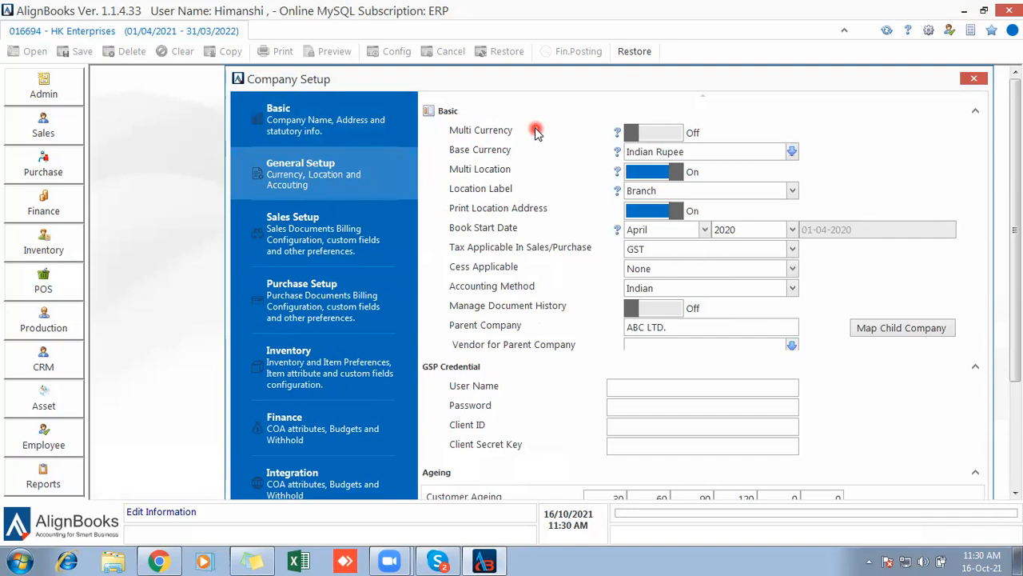
Turn Multi Currency on, keep Branch as the Location Label, and dismiss the Admin menu.
click(647, 136)
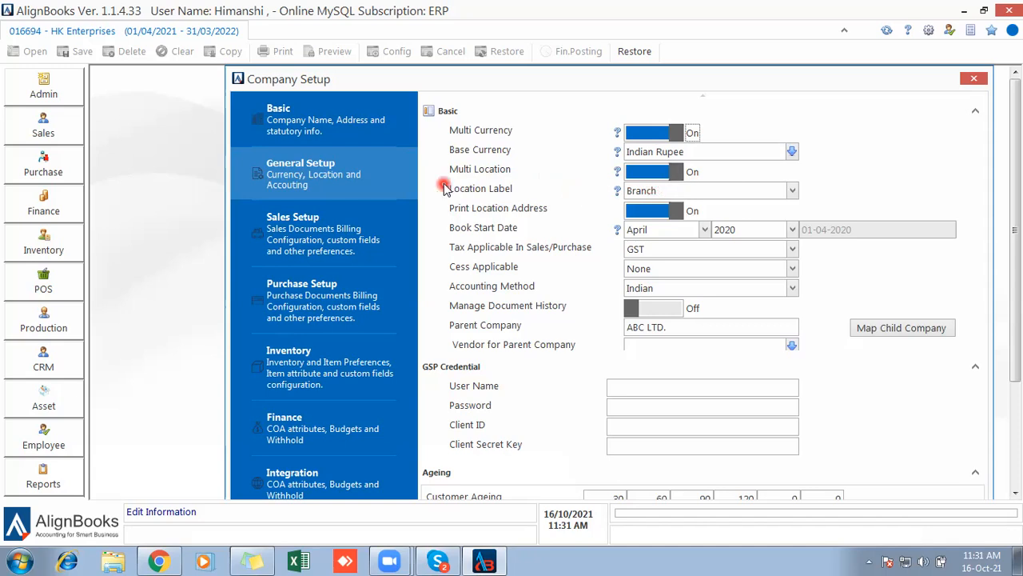
click(694, 193)
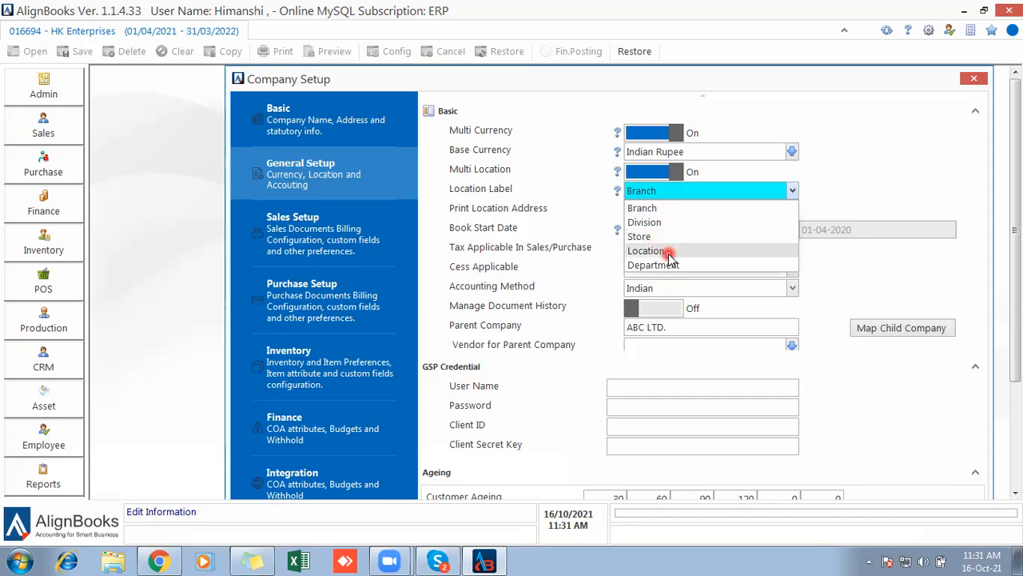
click(592, 217)
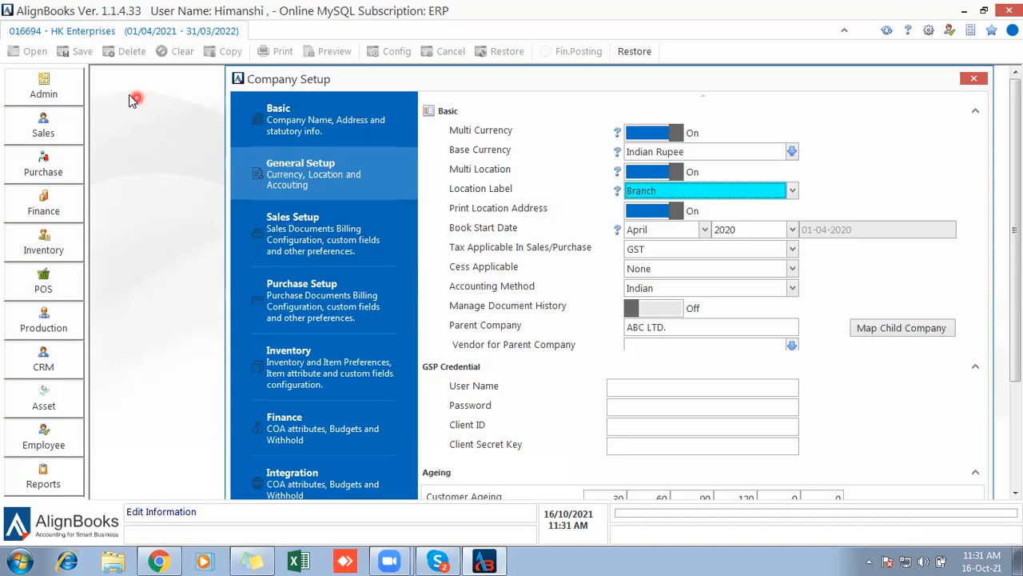
click(46, 88)
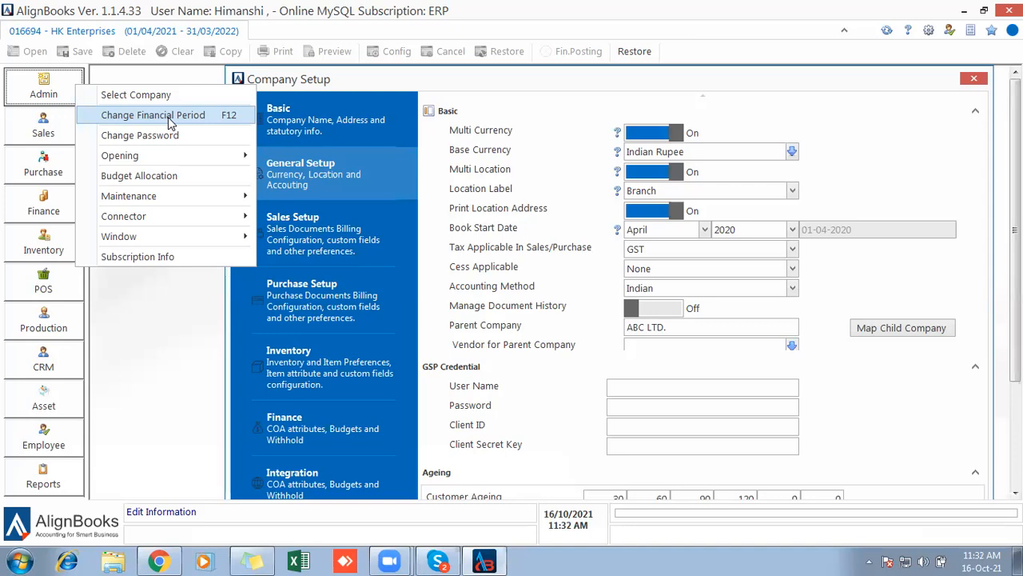
click(155, 333)
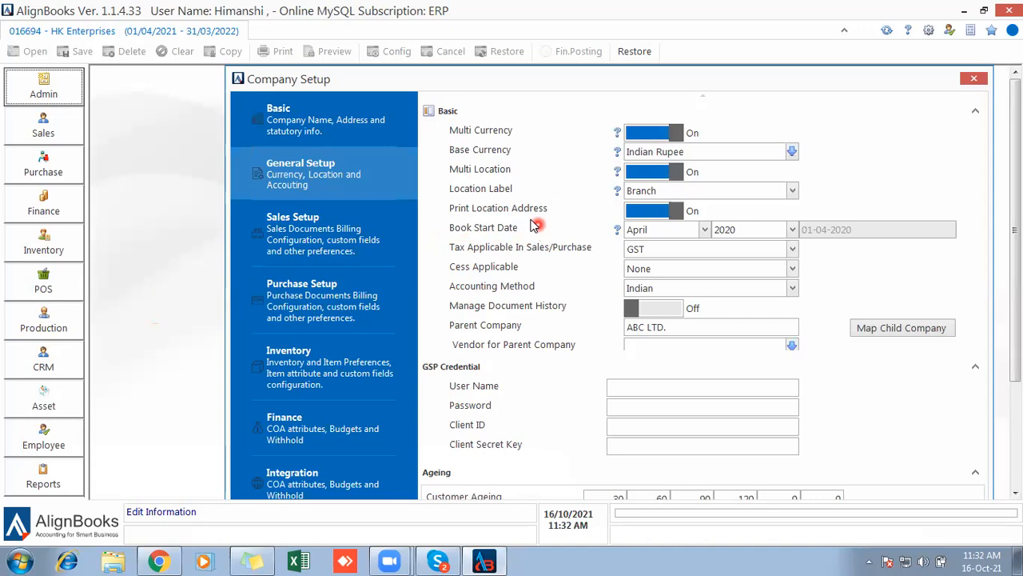
Set the book start date to April 2019.
click(705, 232)
click(705, 233)
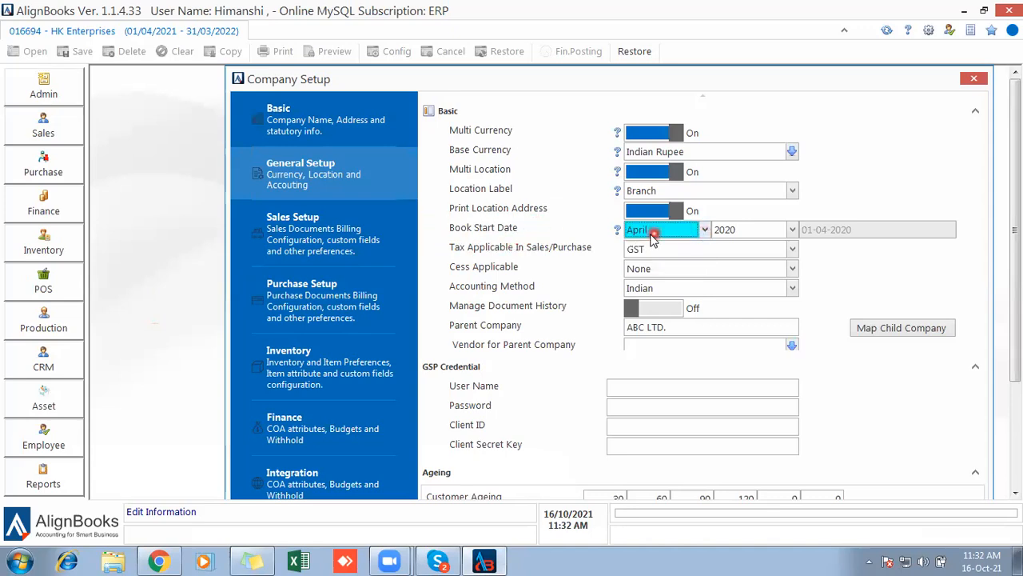
click(762, 231)
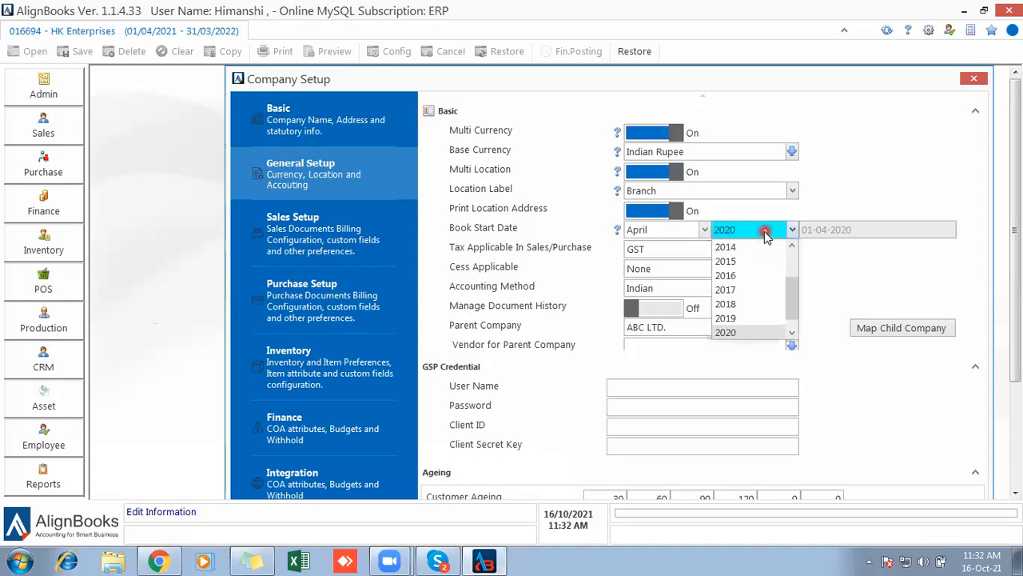
click(729, 318)
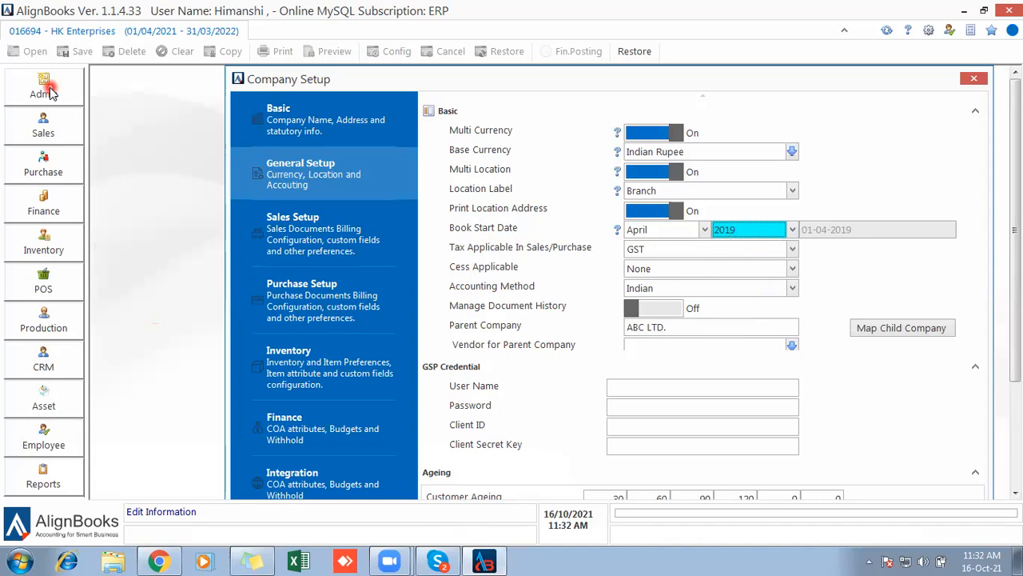
click(763, 238)
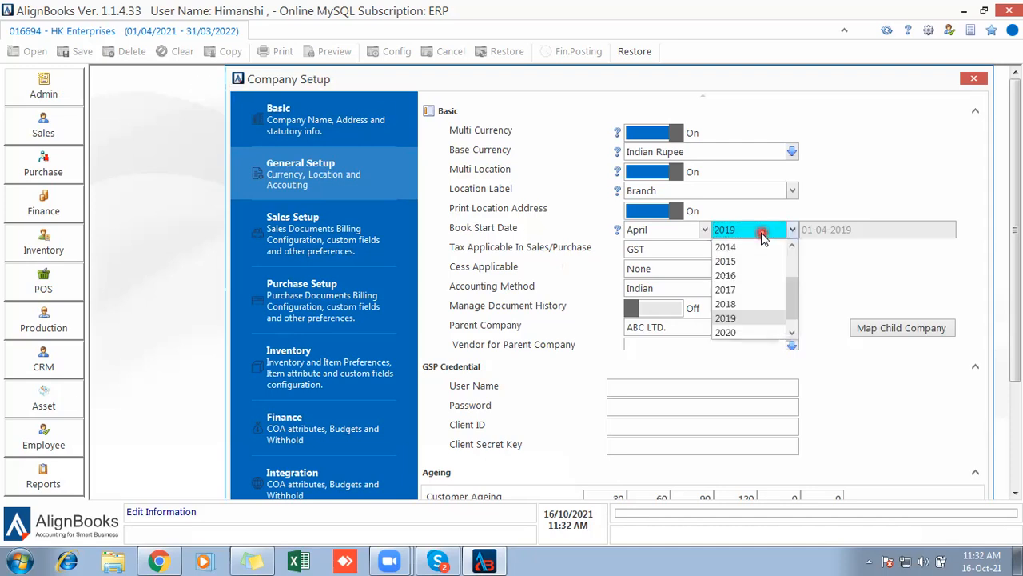
click(534, 284)
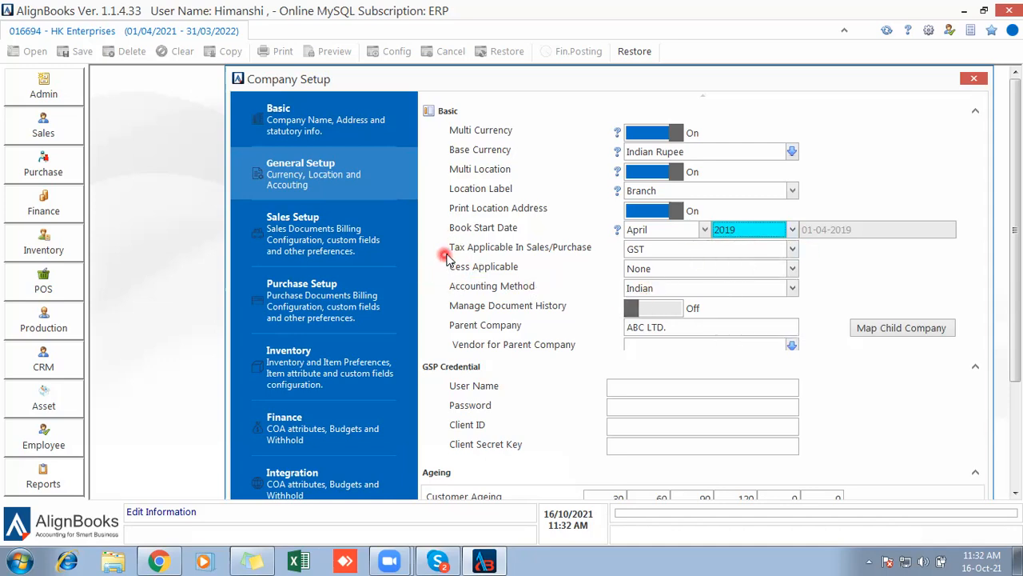
Keep GST as the applicable tax and Indian as the accounting method.
click(654, 250)
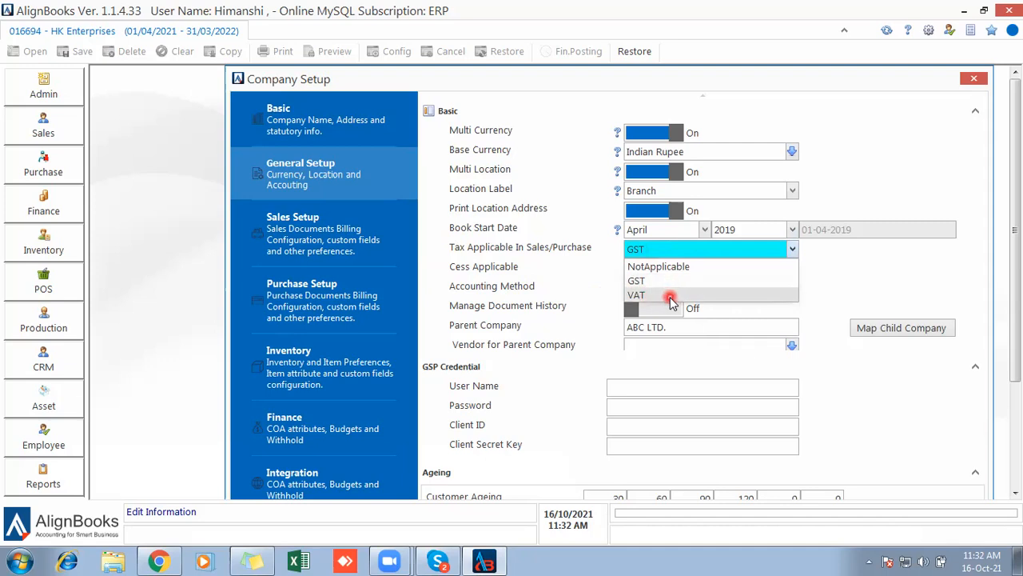
click(548, 286)
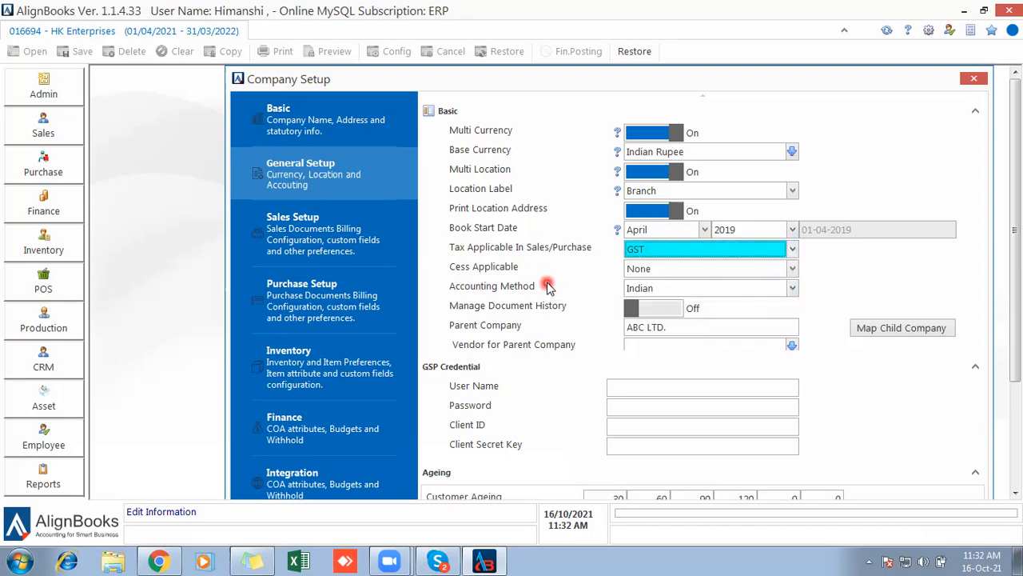
click(668, 289)
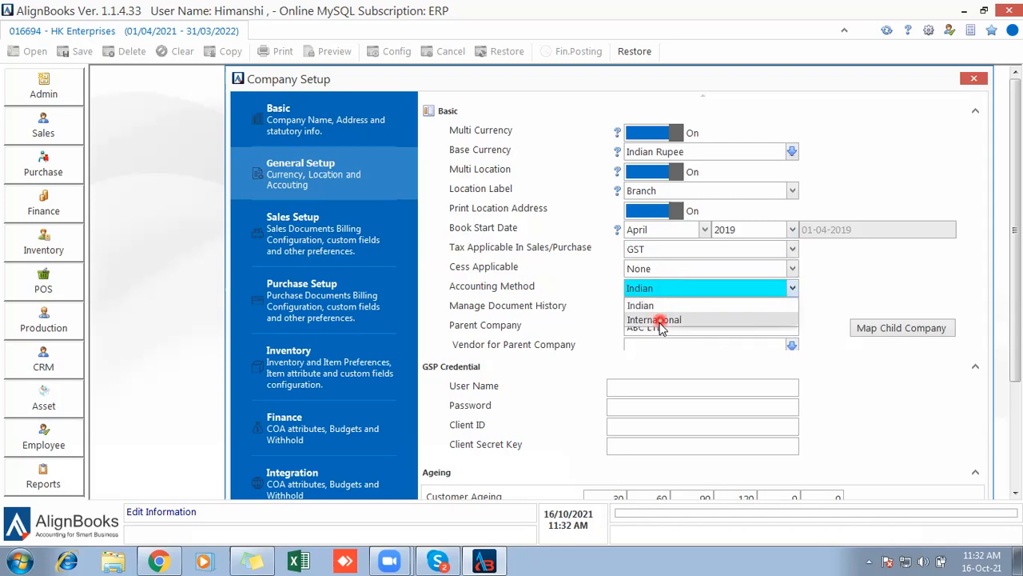
click(592, 289)
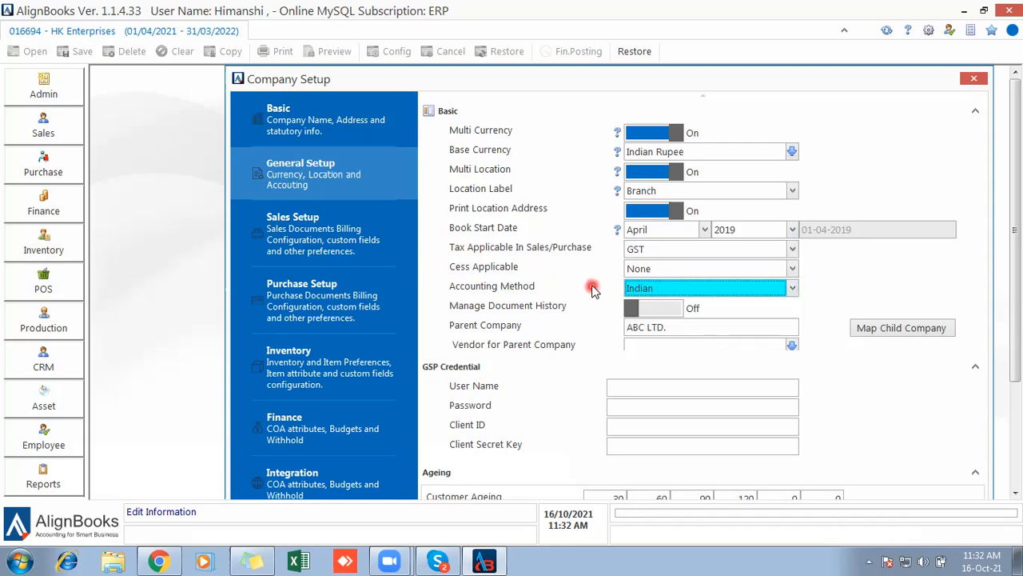
Enter 15, 30, 45, 60, 75 and 90 into the six Customer Ageing cells.
drag(1017, 211, 1018, 315)
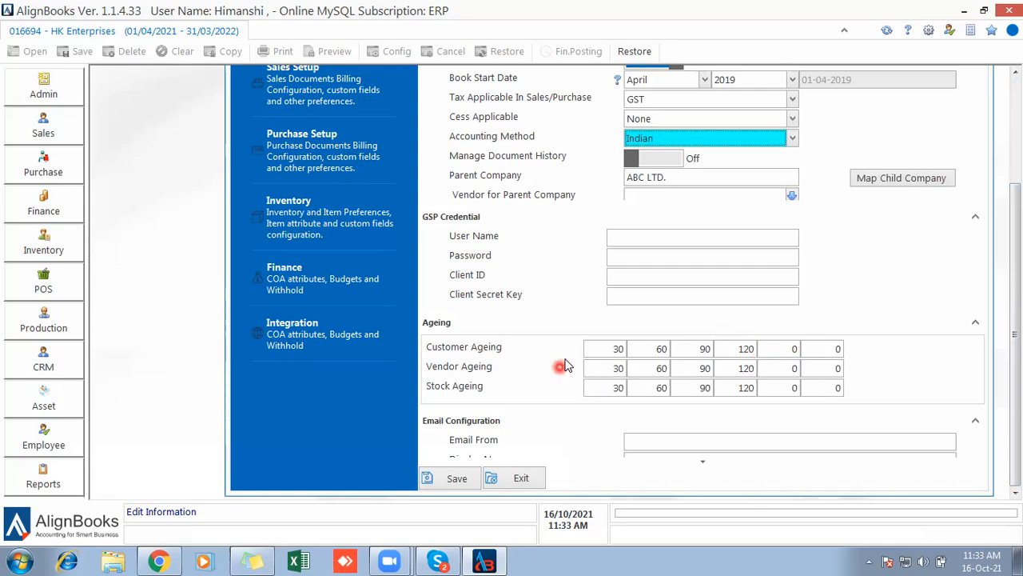
click(600, 349)
text(15)
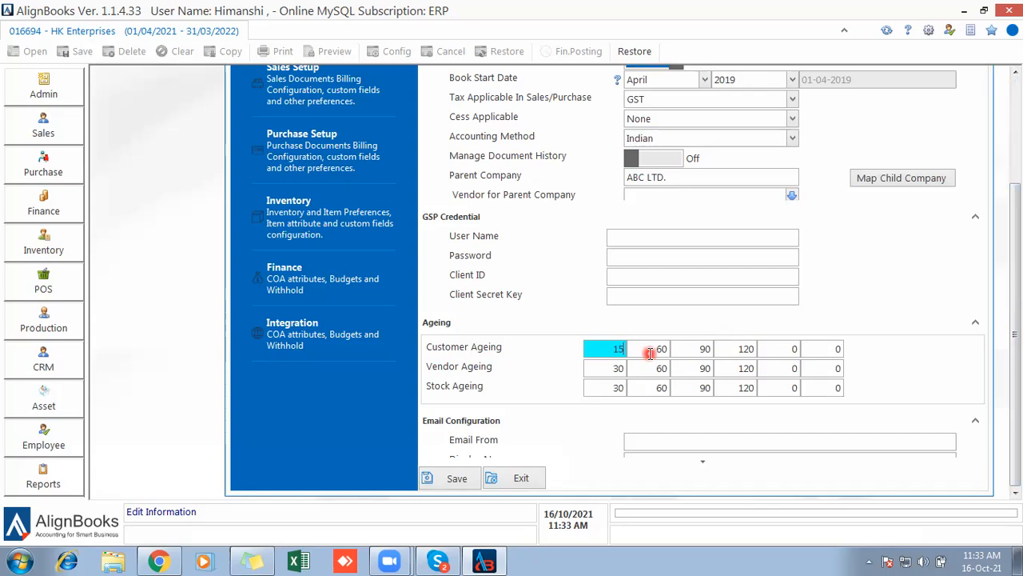
click(649, 353)
text(30)
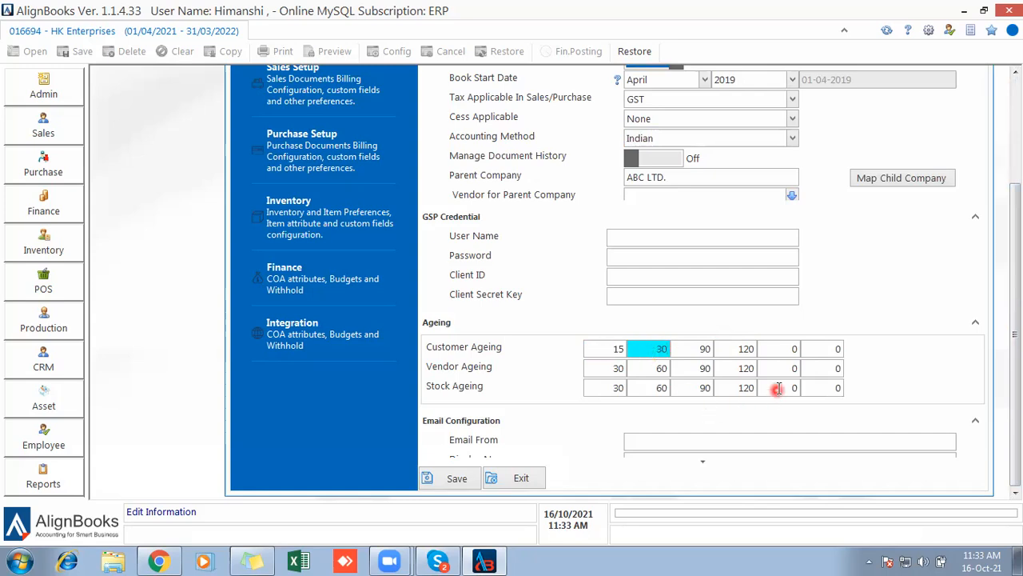
click(705, 351)
text(45)
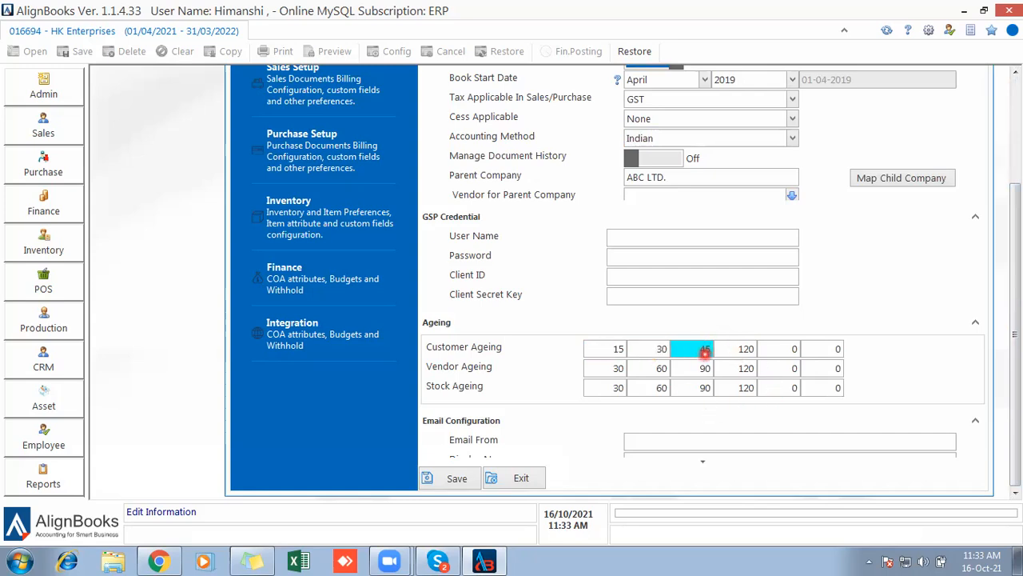
click(742, 350)
text(60)
click(837, 329)
click(777, 355)
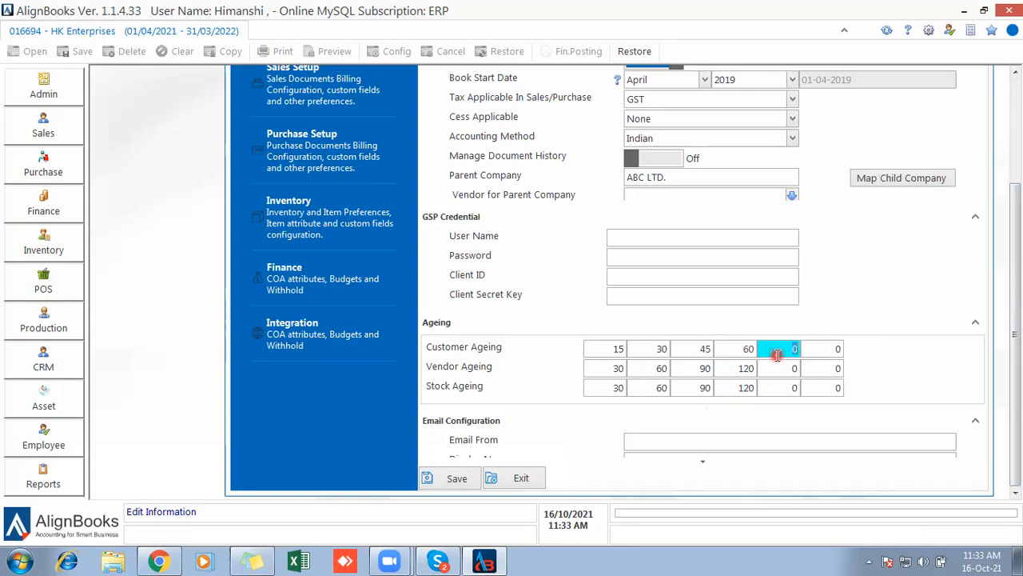
text(75)
click(815, 349)
click(816, 350)
text(90)
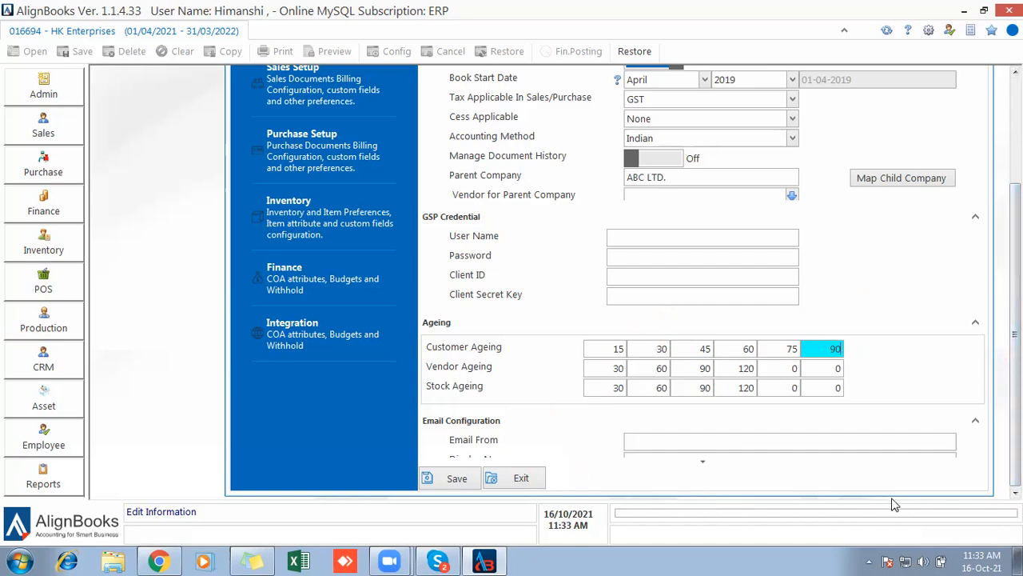
scroll(704, 470, down, 3)
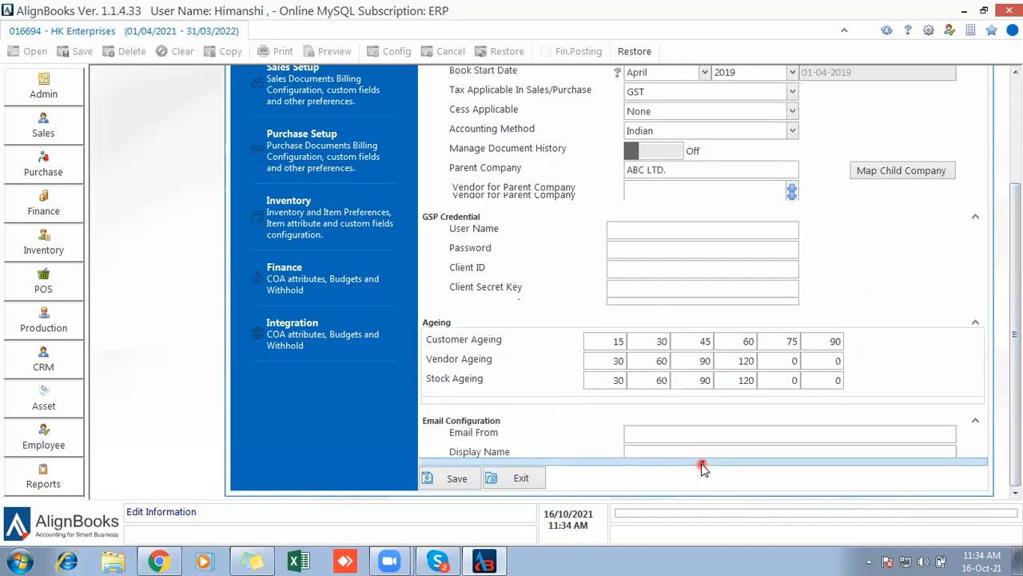
scroll(704, 470, down, 3)
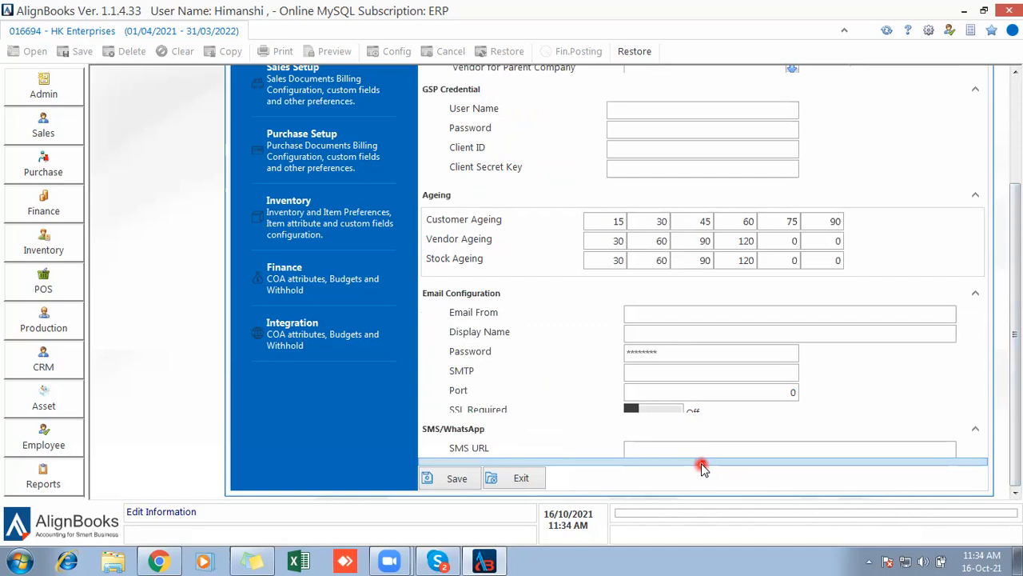
scroll(702, 467, down, 3)
scroll(701, 468, down, 1)
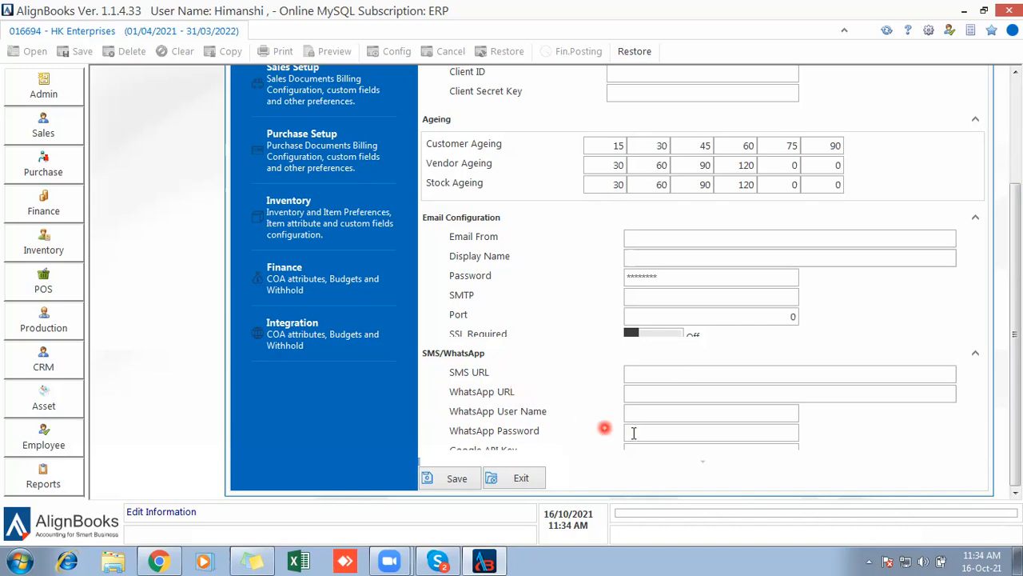
click(705, 416)
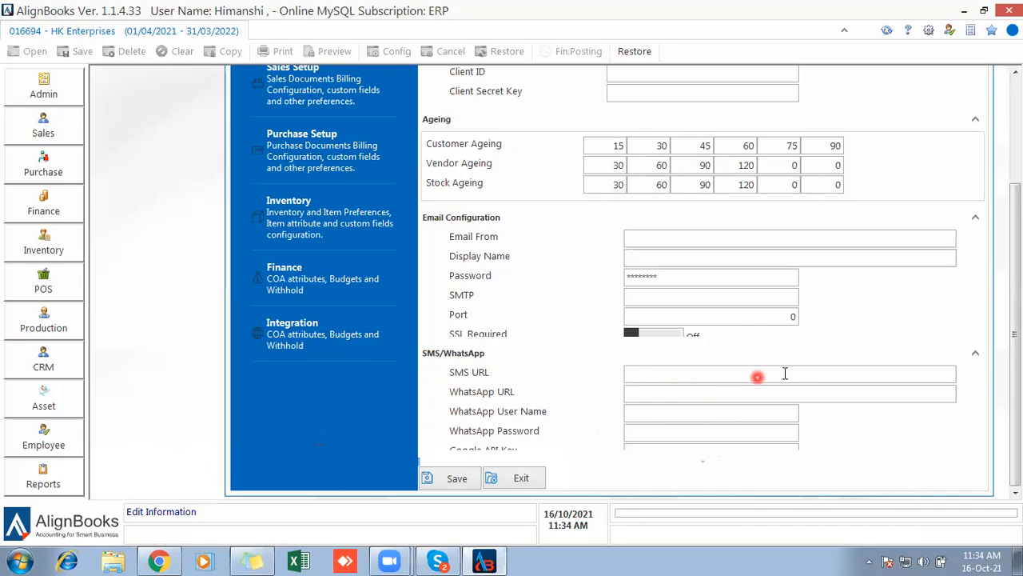
drag(1015, 276, 1011, 47)
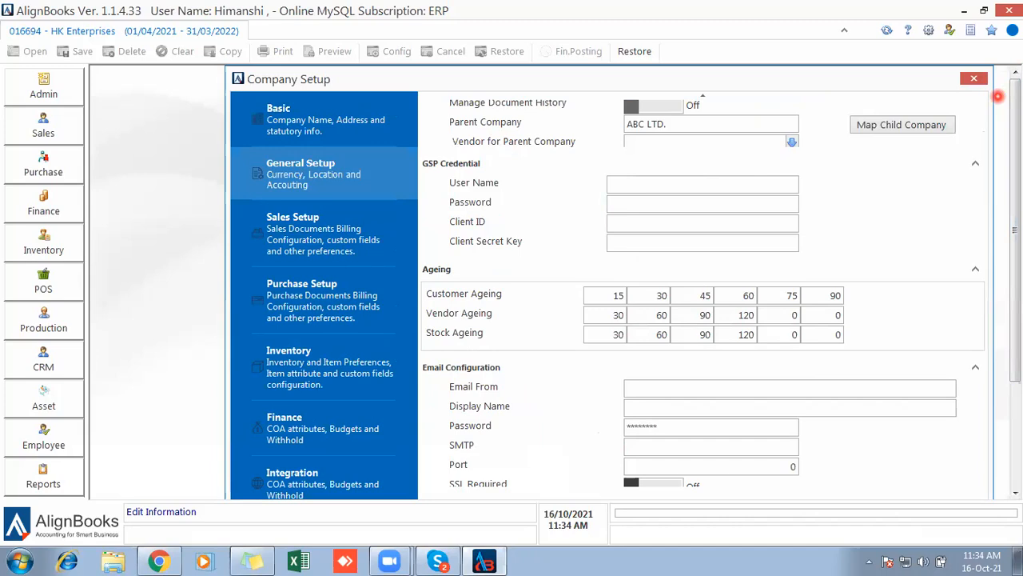
Switch Company Setup to the Sales Setup section in the left panel.
click(335, 222)
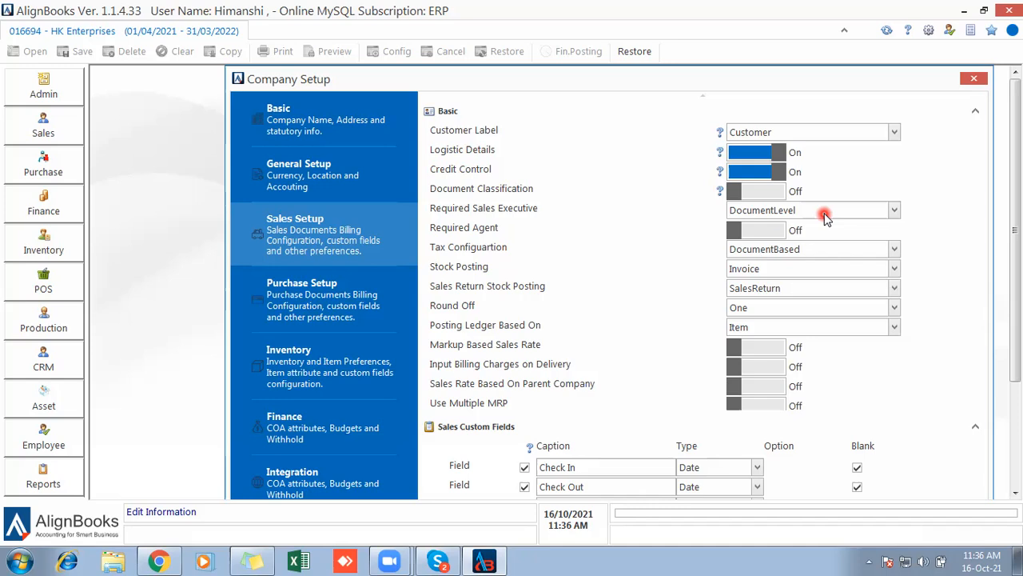
Change Required Sales Executive from DocumentLevel to ItemLevel.
click(826, 214)
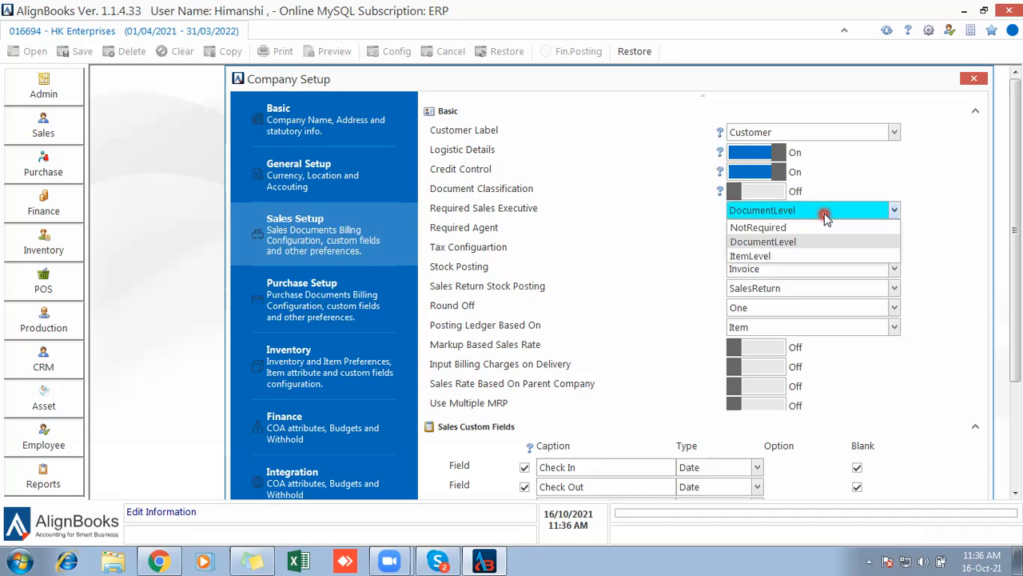
click(764, 257)
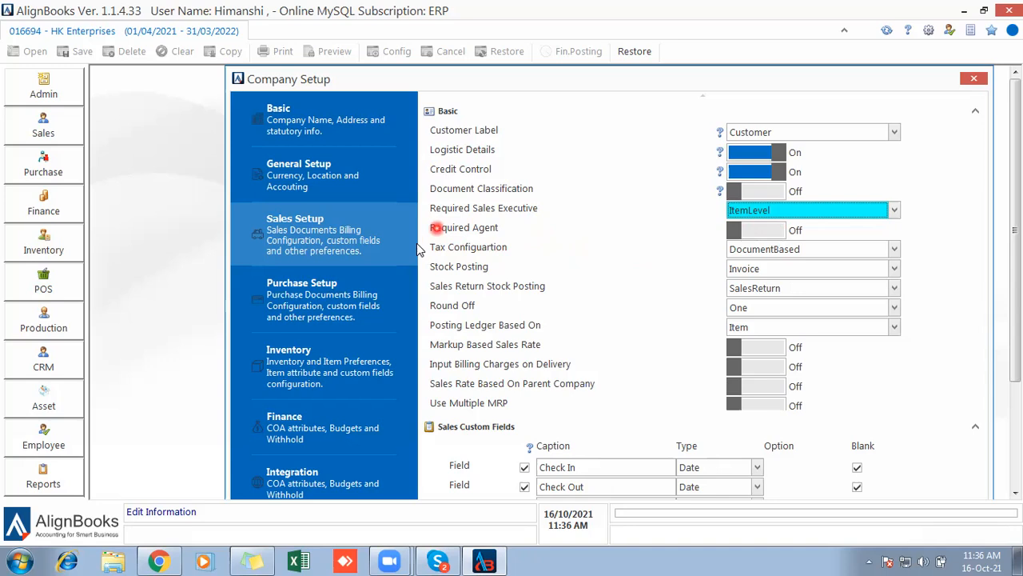
click(757, 252)
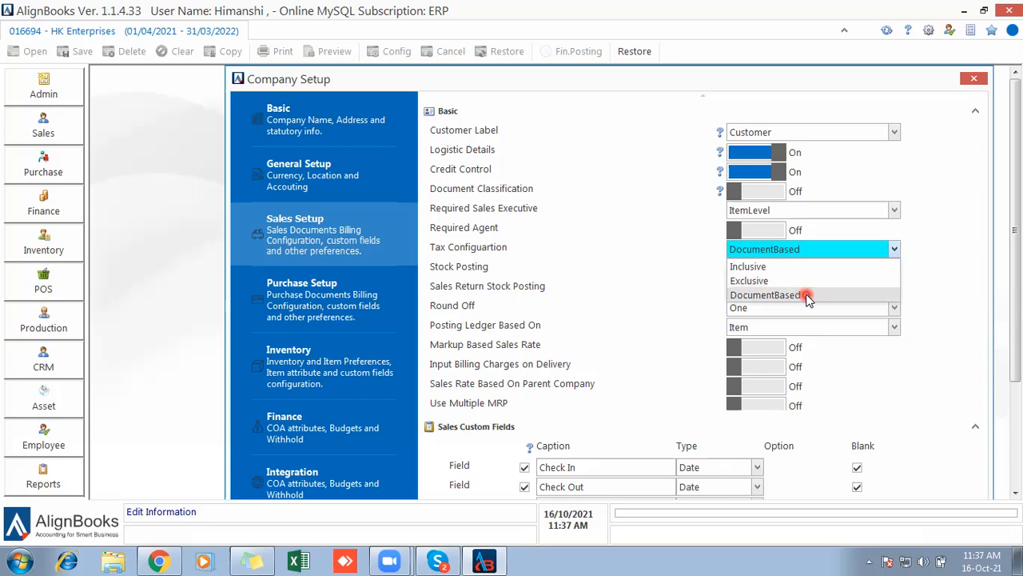
Keep Tax Configuration DocumentBased and Round Off at One, and toggle Markup Based Sales Rate.
click(807, 296)
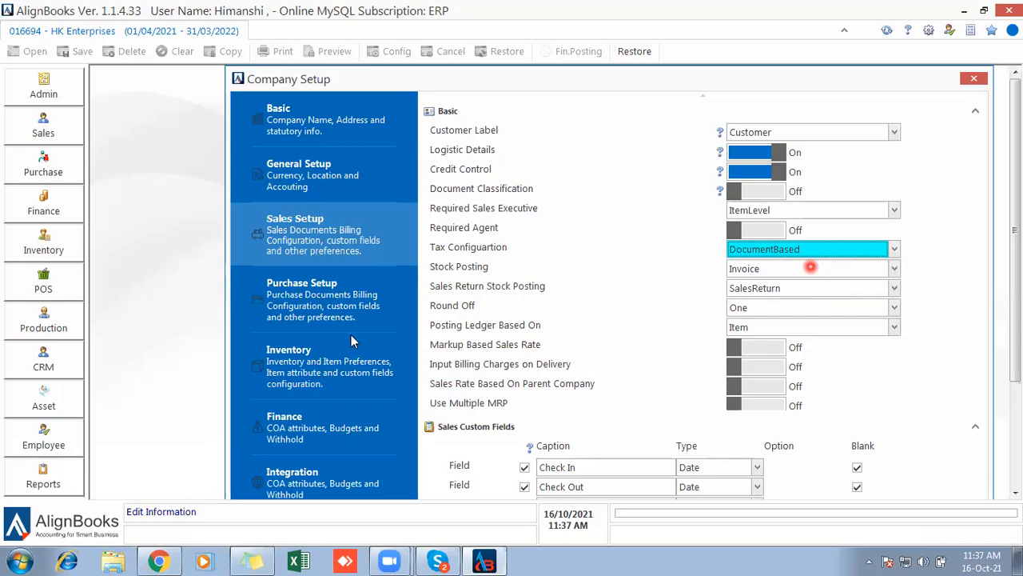
click(831, 307)
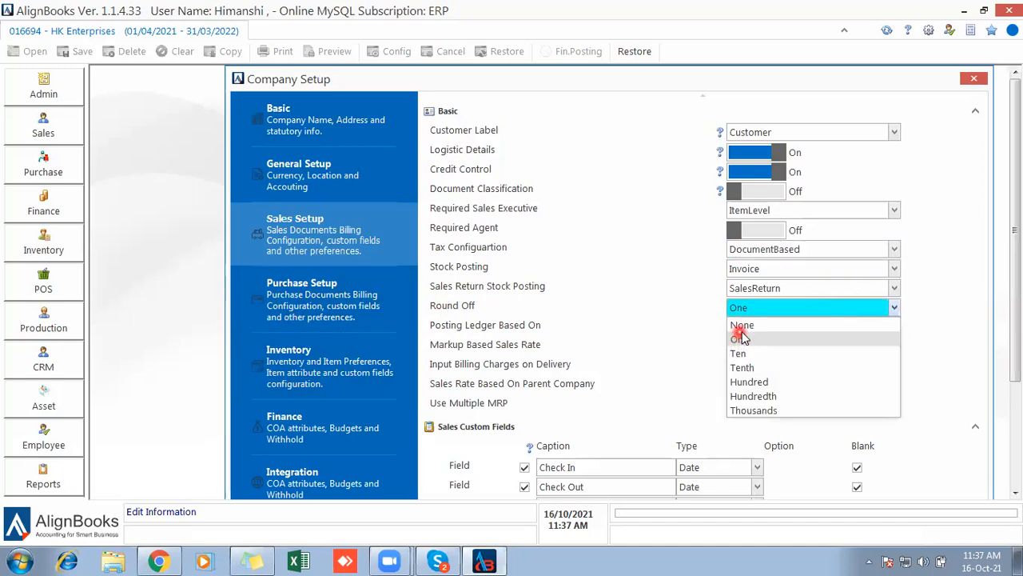
click(651, 336)
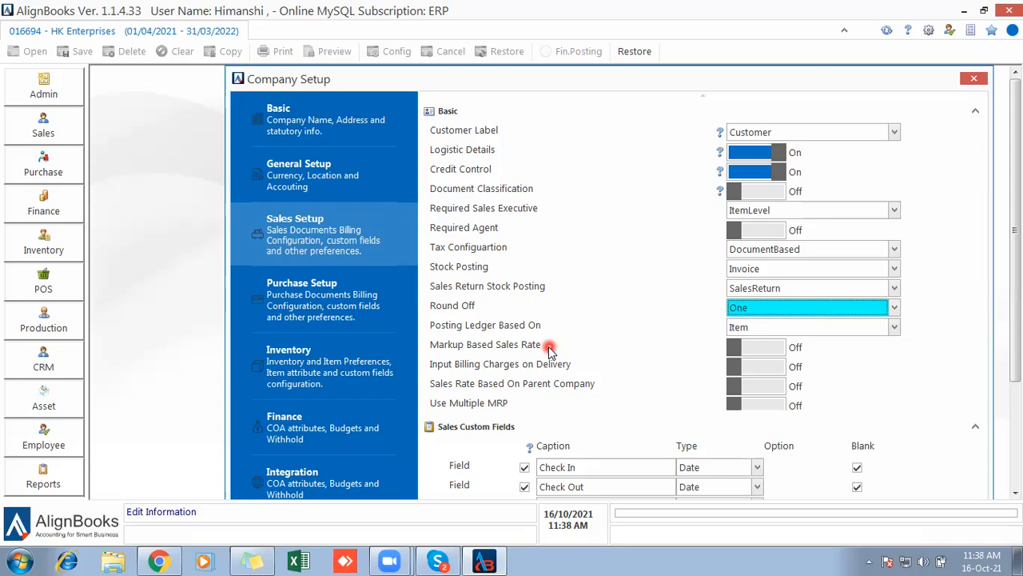
click(756, 350)
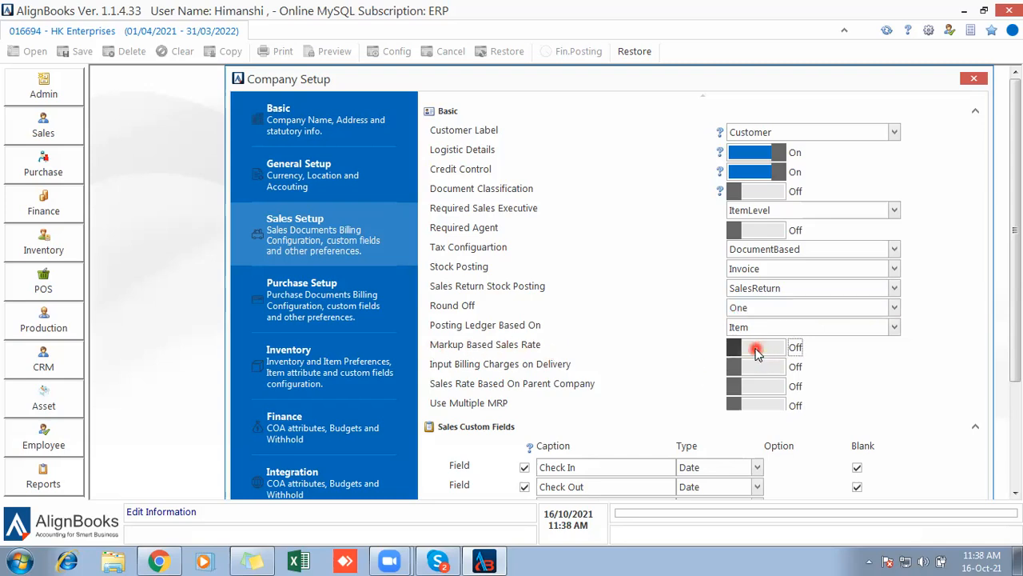
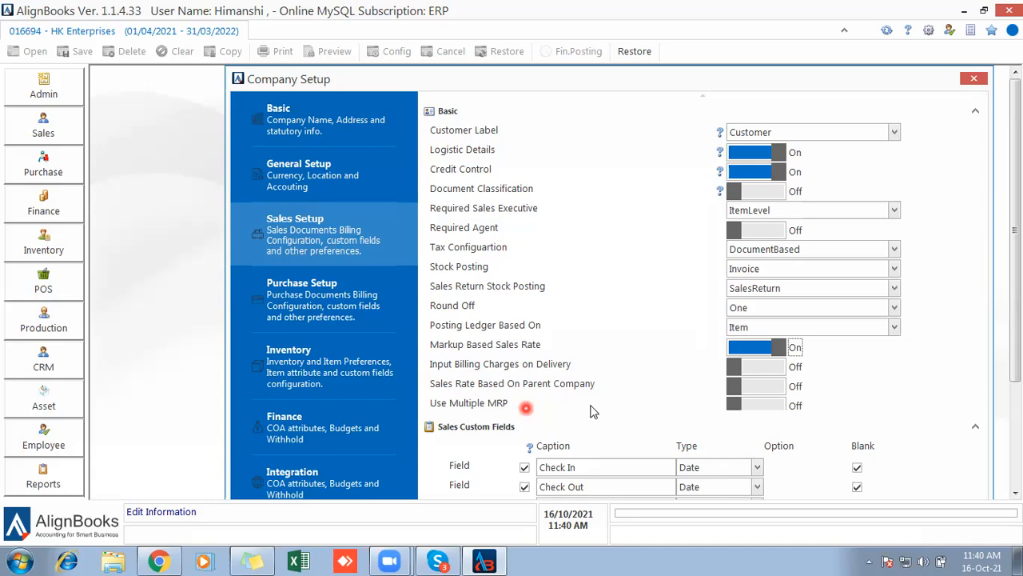
Switch Use Multiple MRP to On and scroll down to the sales custom fields.
click(755, 405)
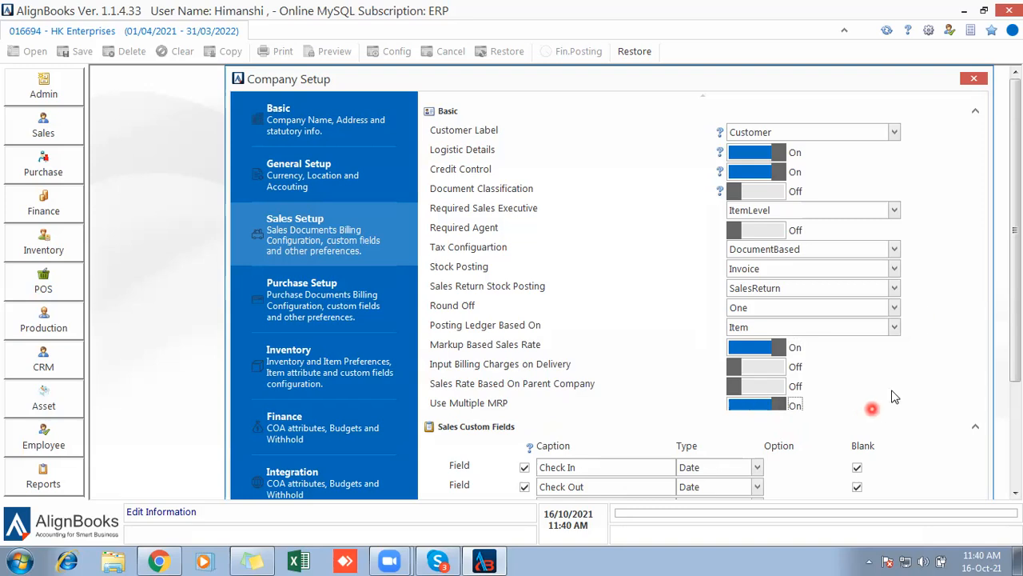
drag(1016, 213, 1016, 292)
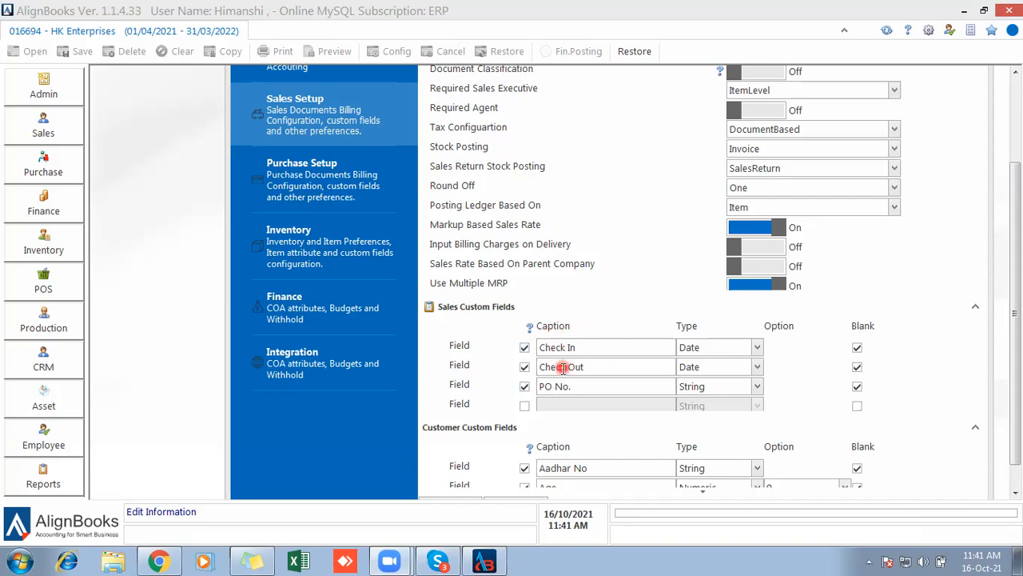
click(44, 125)
click(134, 270)
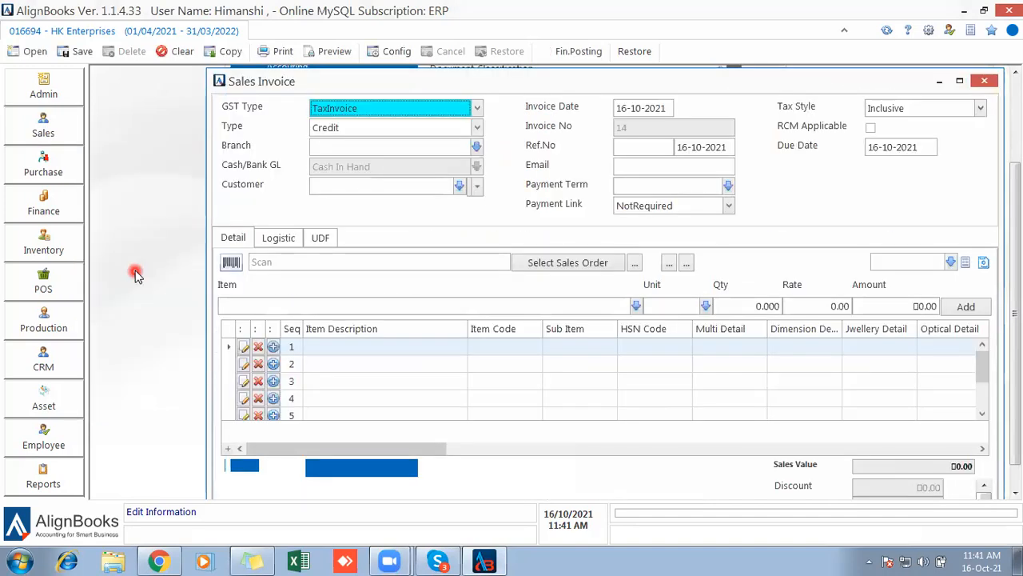
click(320, 238)
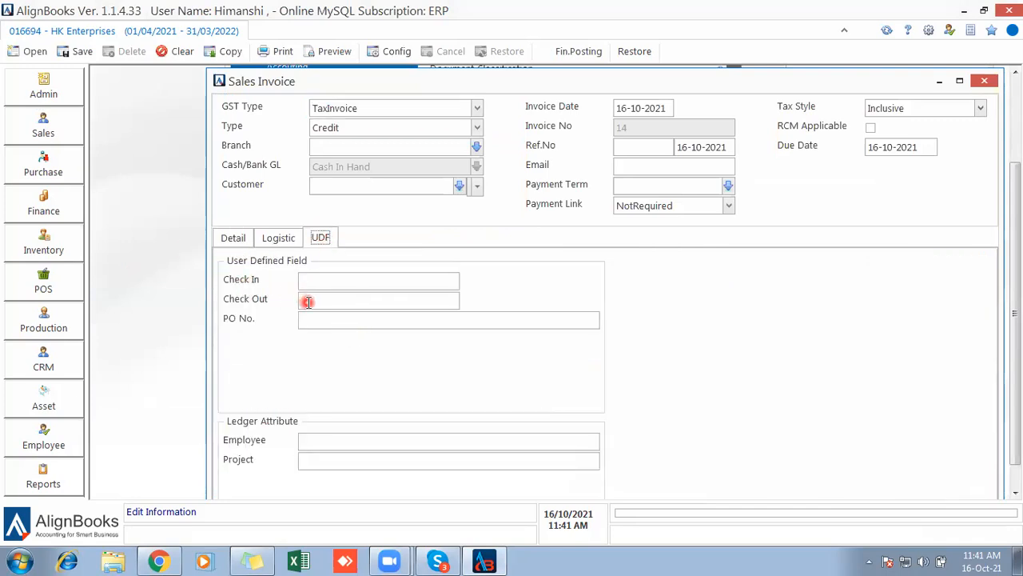
click(316, 321)
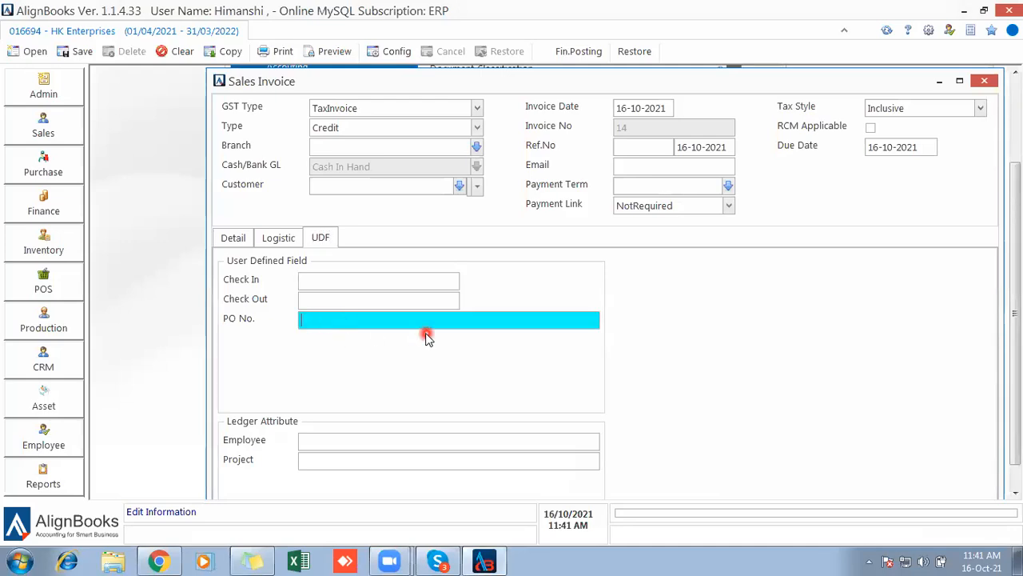
click(986, 80)
click(532, 298)
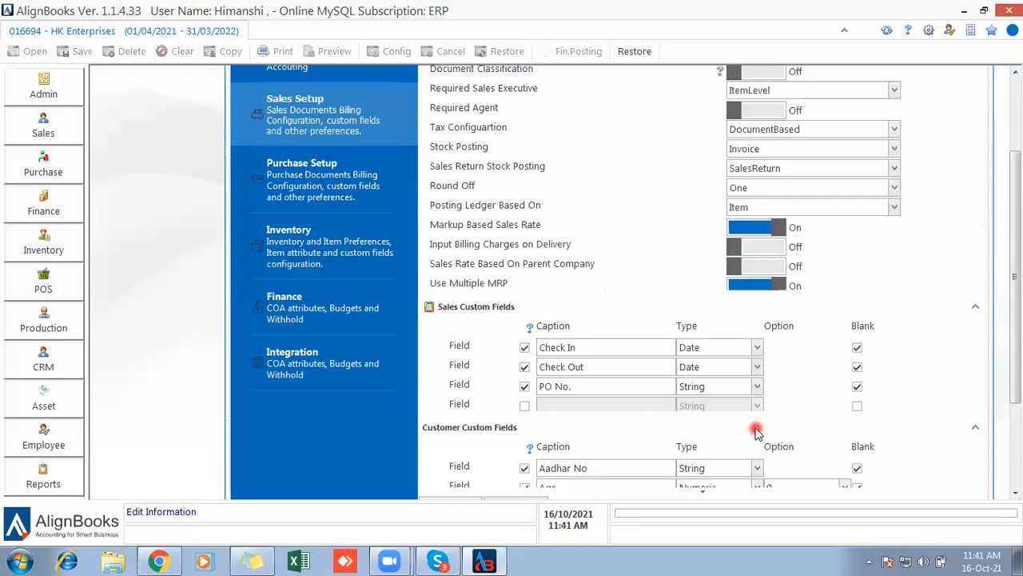
click(704, 493)
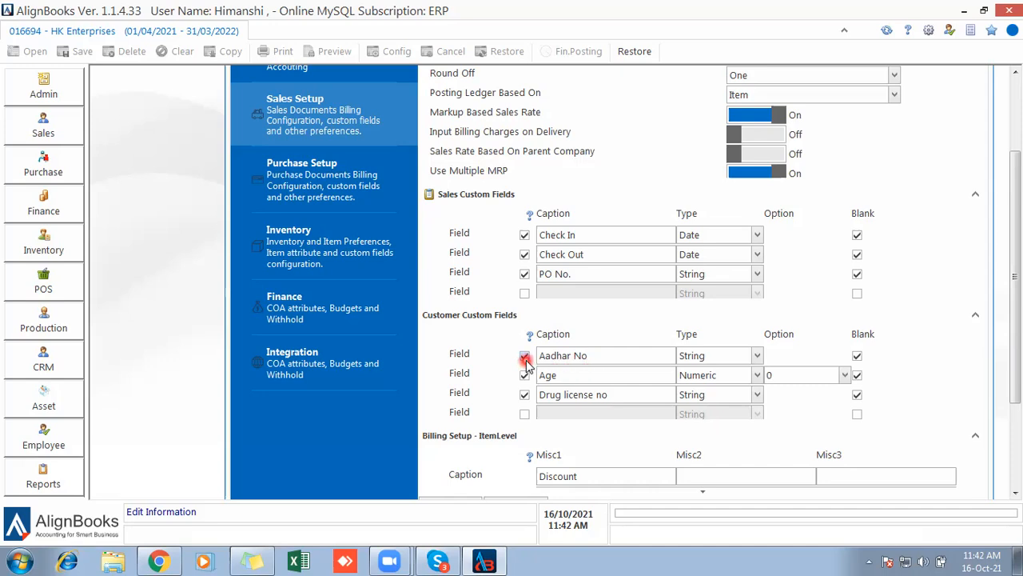
click(594, 358)
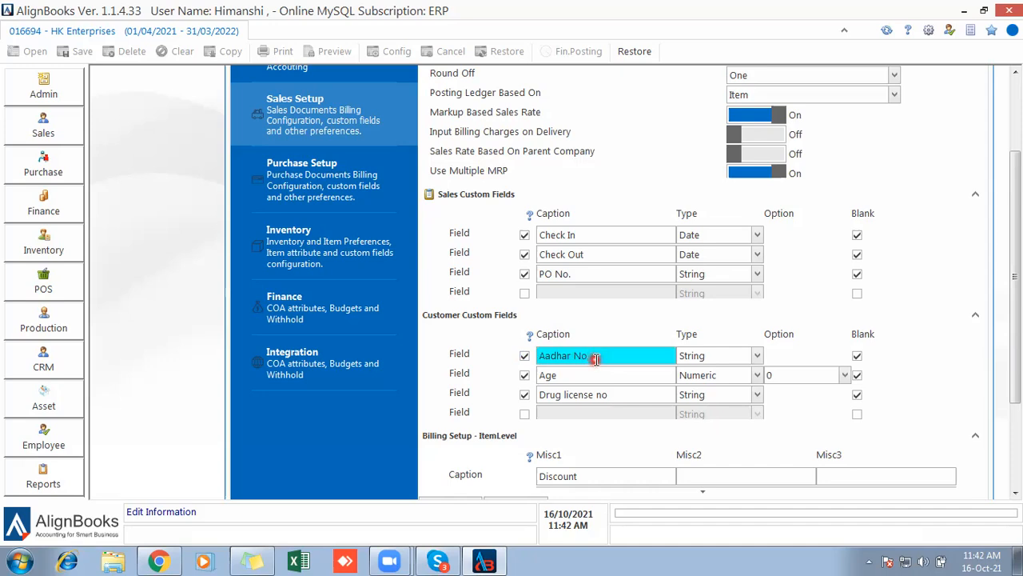
click(595, 377)
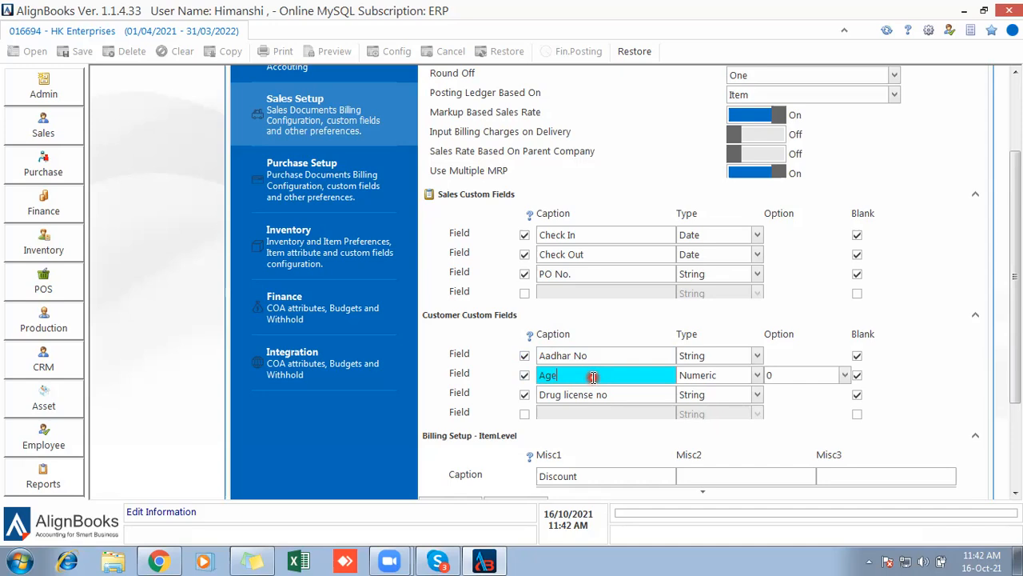
click(623, 396)
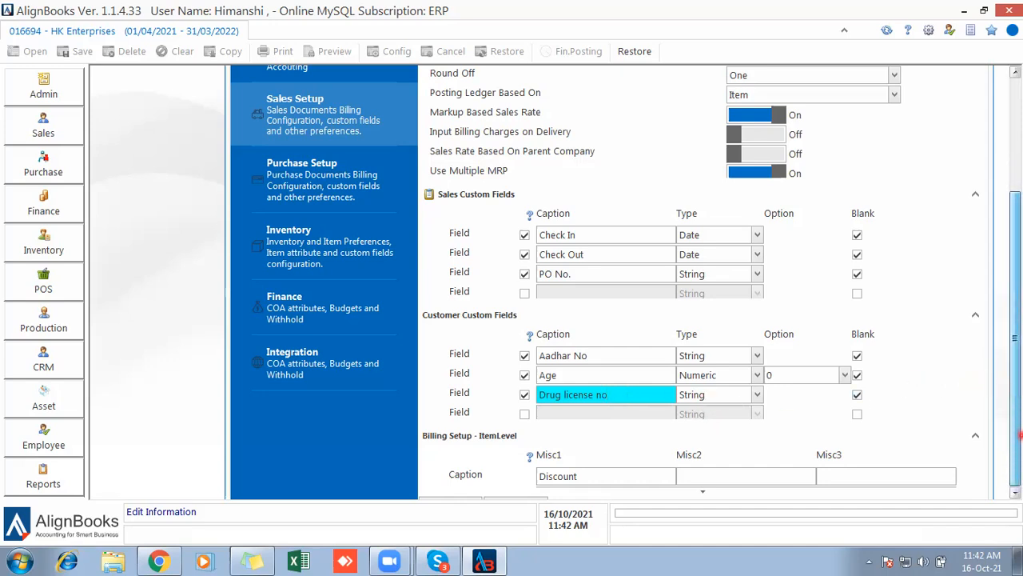
scroll(959, 431, down, 2)
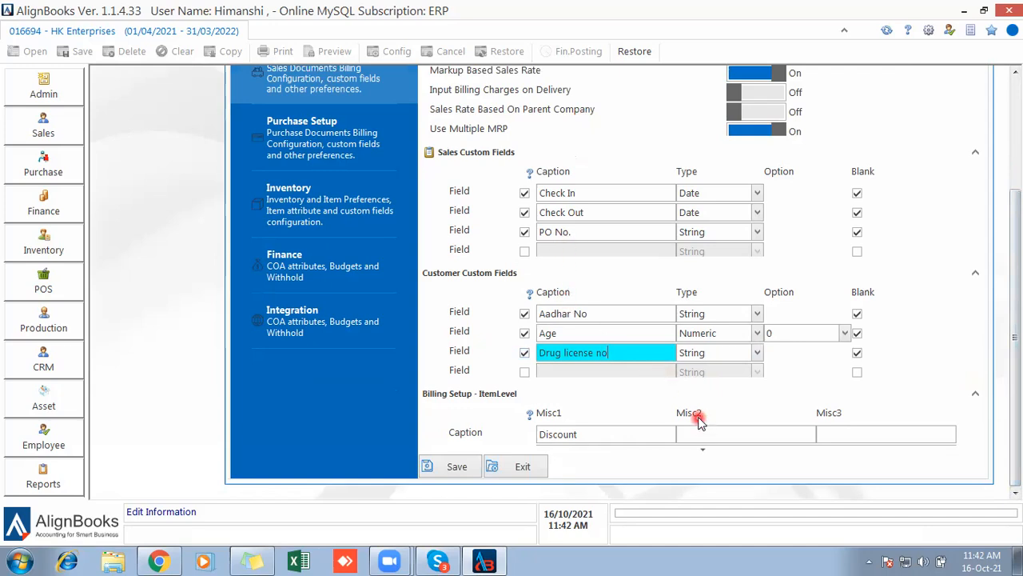
click(701, 452)
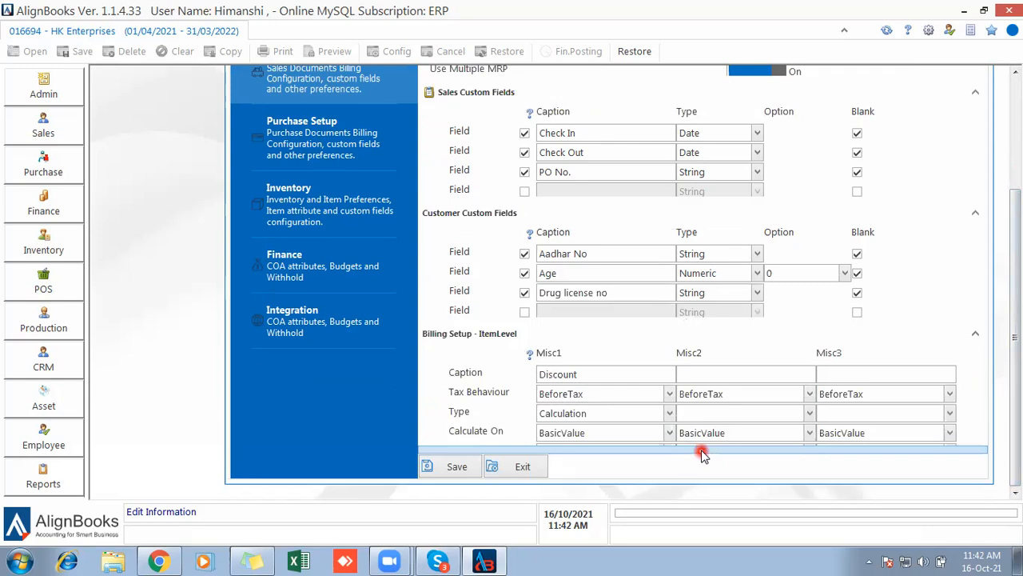
Collapse the Customer and Sales Custom Fields sections, then point out the Misc1 Discount and Coupon Disc captions.
click(975, 213)
click(976, 92)
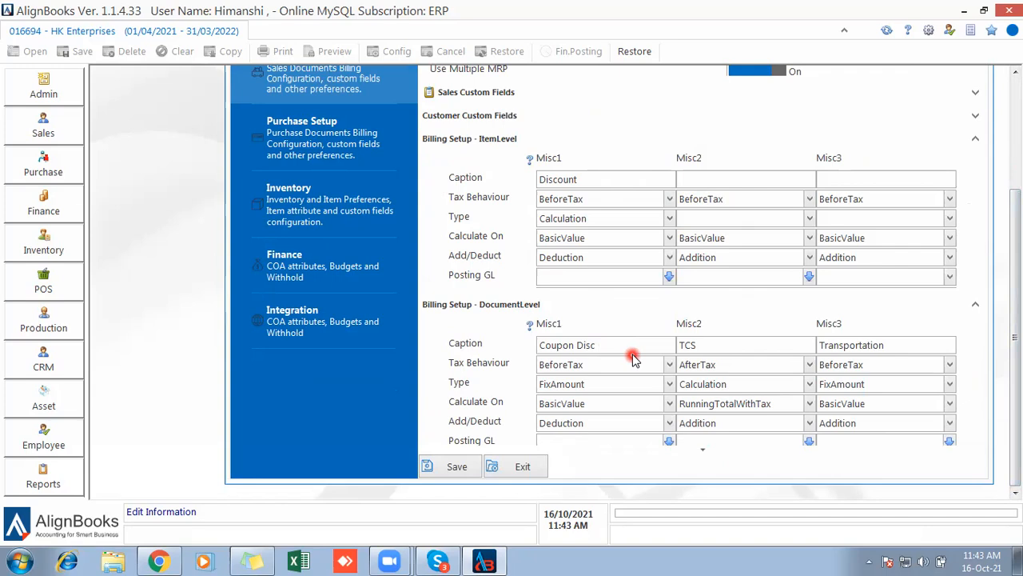
click(603, 182)
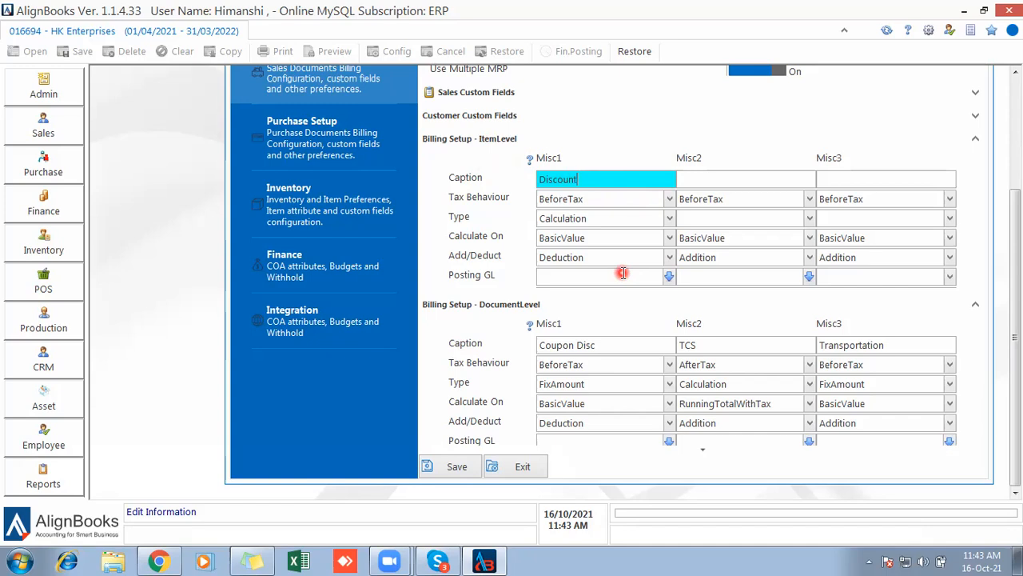
click(599, 344)
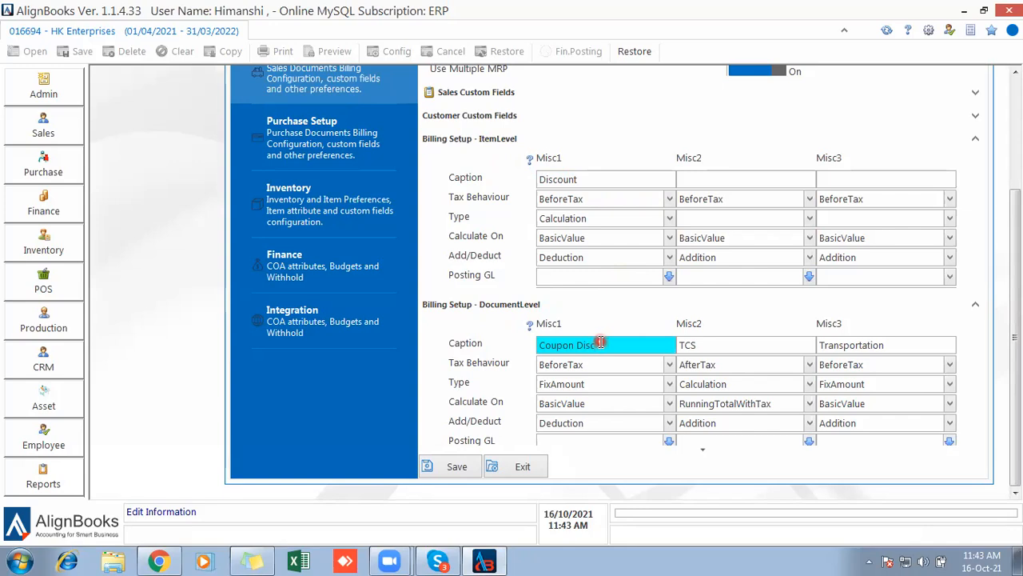
Enter 'Discount' as the start of the item-level Misc2 caption.
click(608, 181)
click(608, 181)
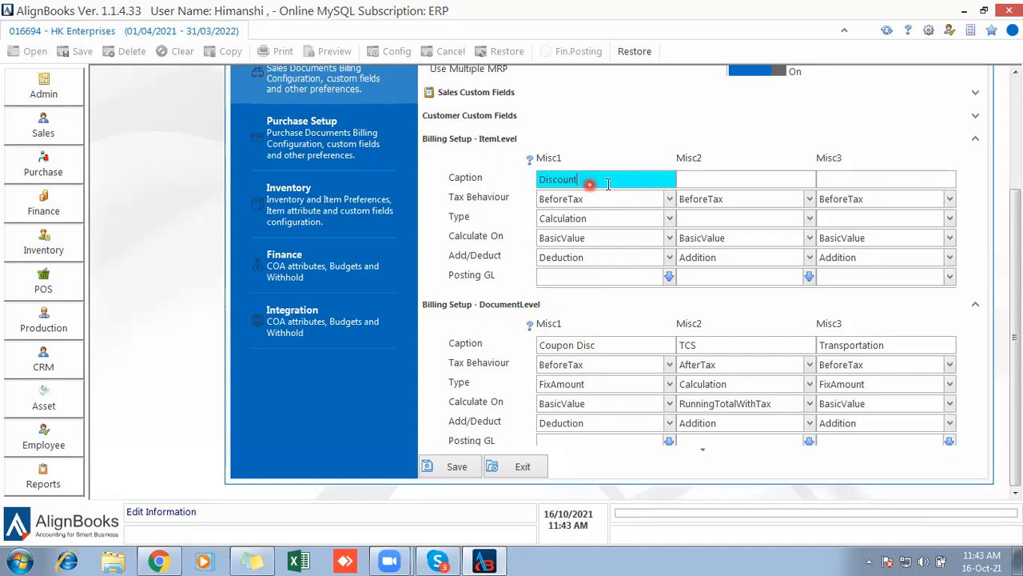
click(726, 181)
text(Discount)
Complete the Misc2 caption as 'Discount in Amount' and keep its tax behaviour BeforeTax.
click(746, 185)
text(in Amount)
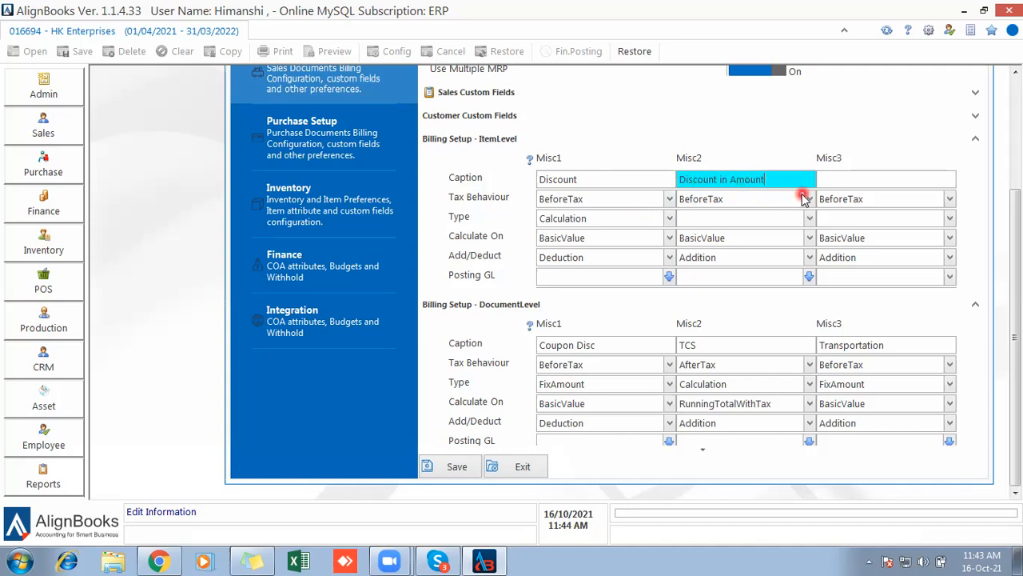
click(784, 200)
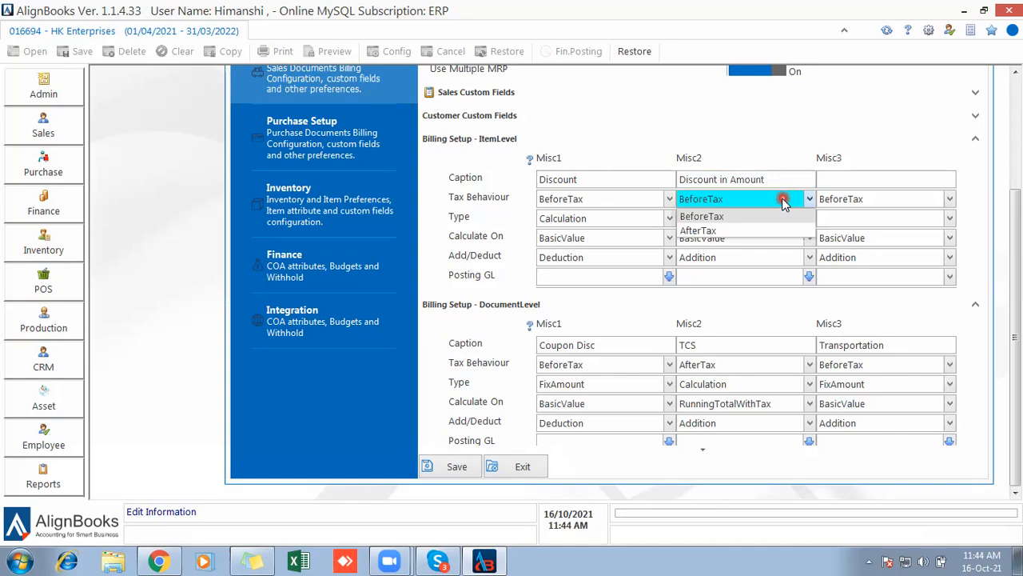
click(718, 231)
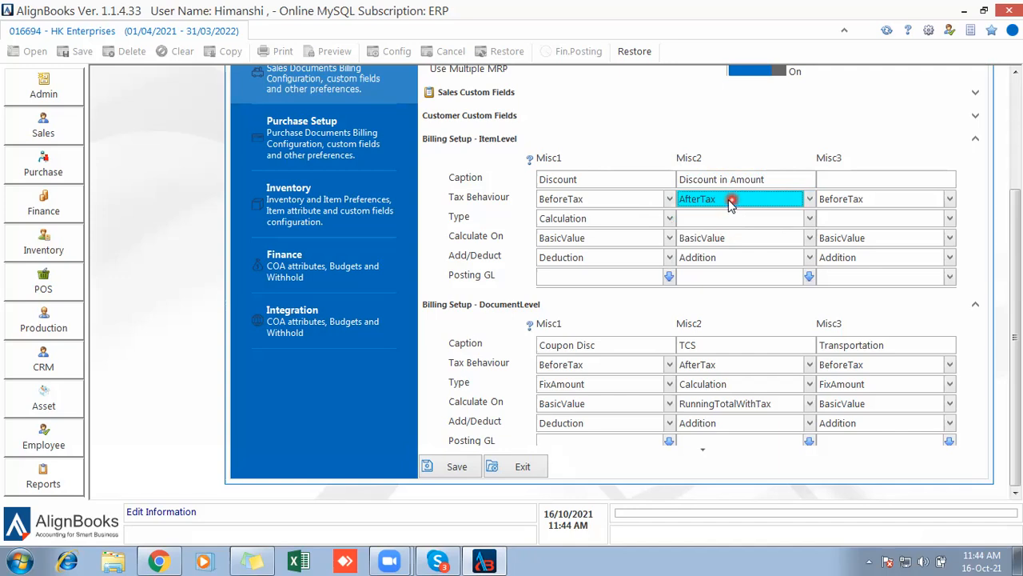
click(724, 200)
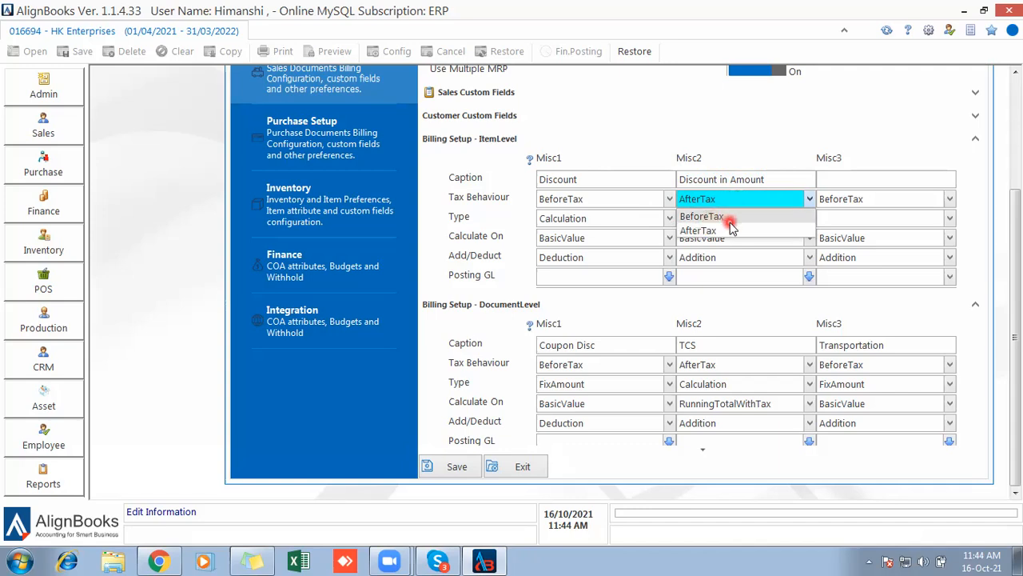
click(727, 229)
click(722, 202)
click(716, 216)
Set Discount in Amount to FixAmount, calculated on BasicValue, as a Deduction.
click(714, 219)
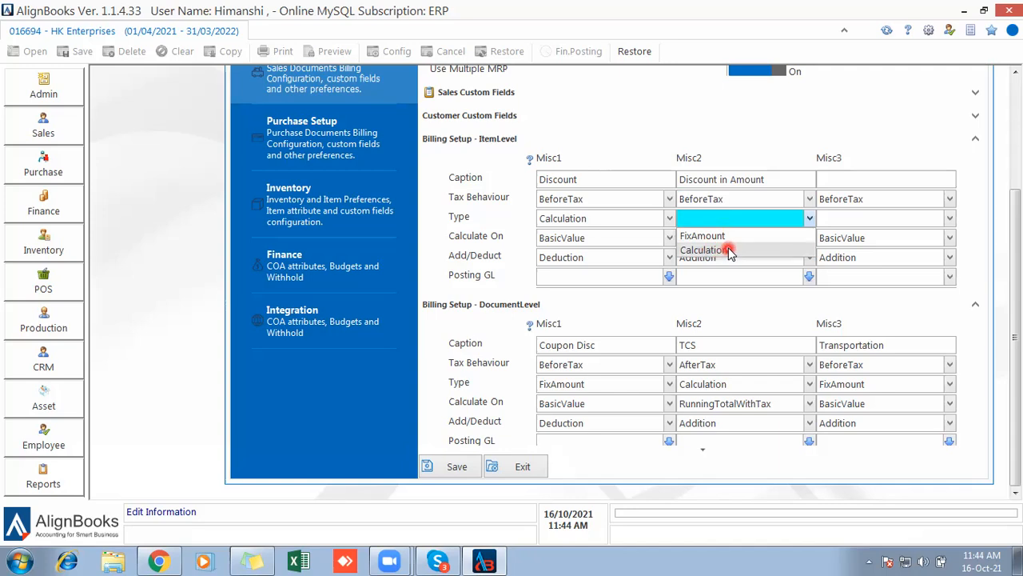
click(725, 236)
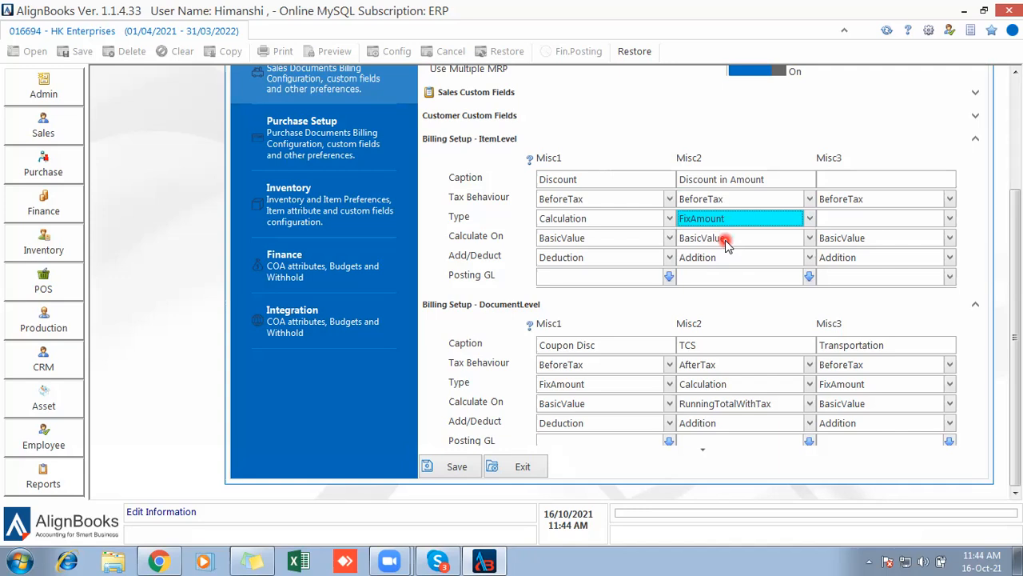
click(742, 244)
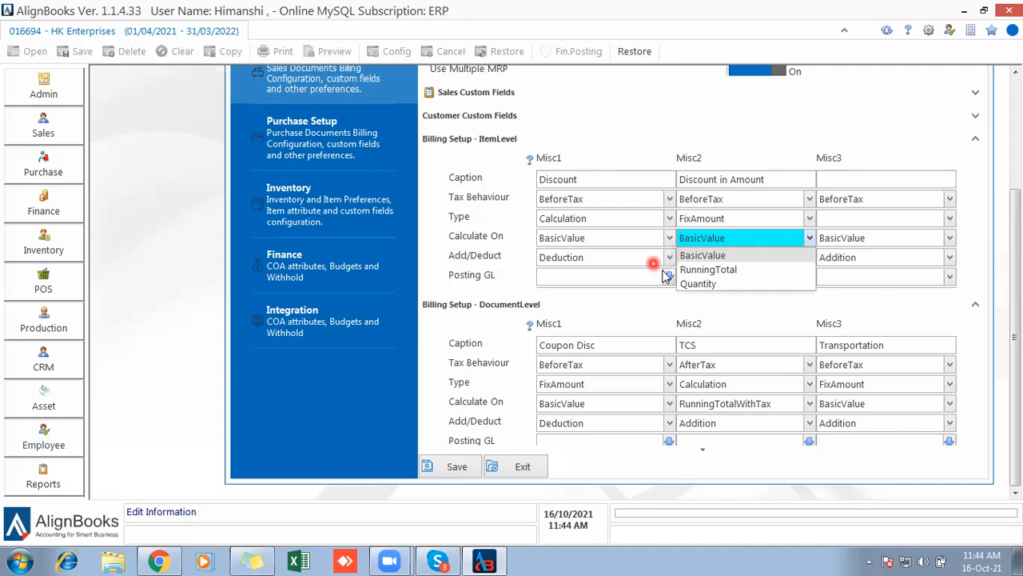
click(675, 294)
click(745, 257)
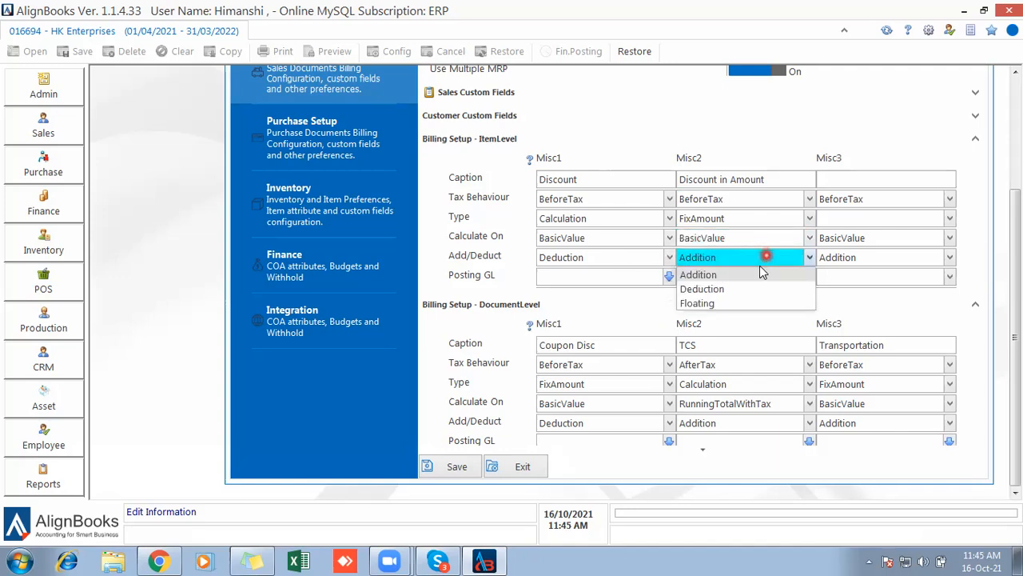
click(702, 303)
click(705, 265)
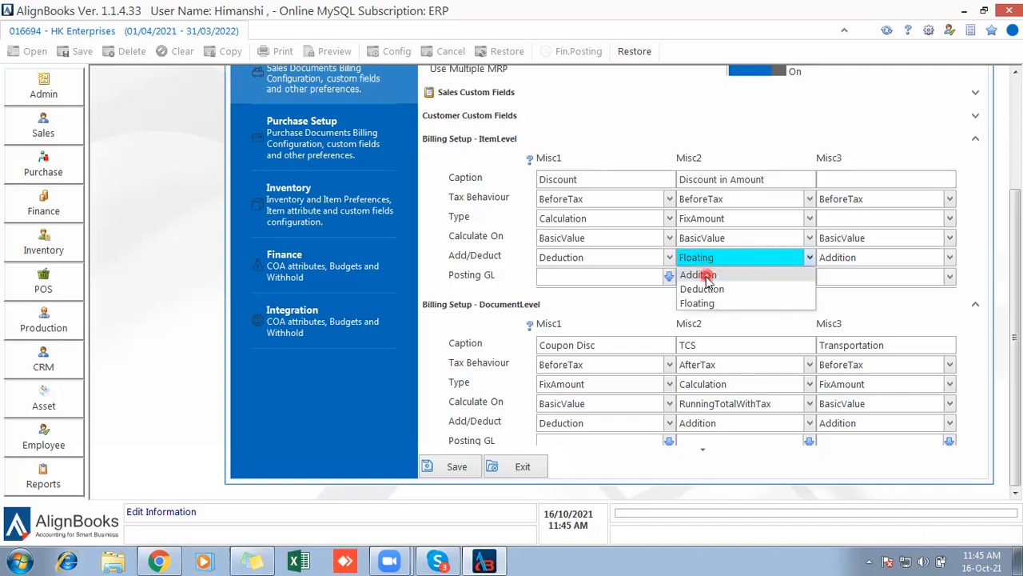
click(705, 289)
click(578, 344)
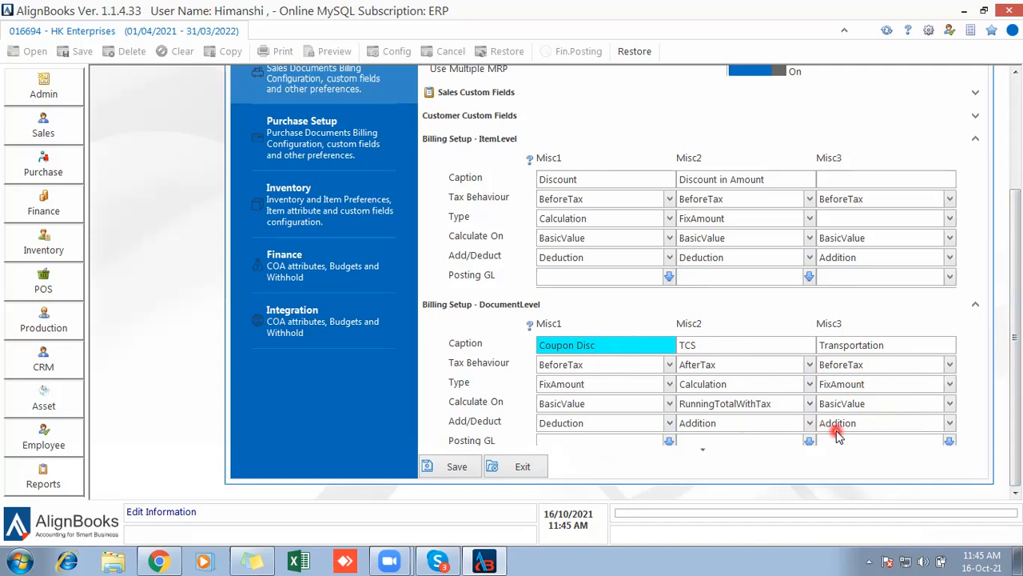
click(859, 367)
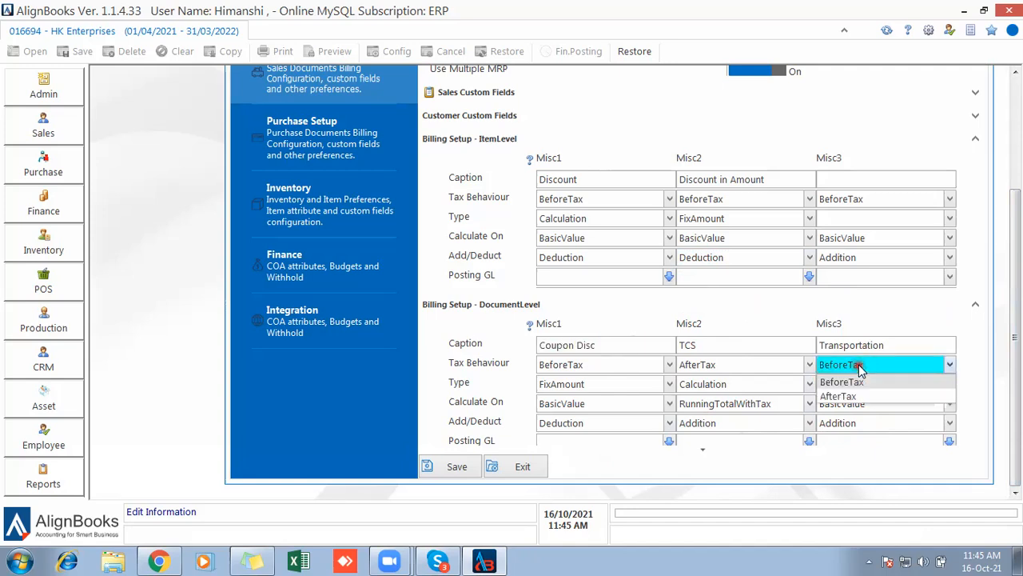
click(855, 396)
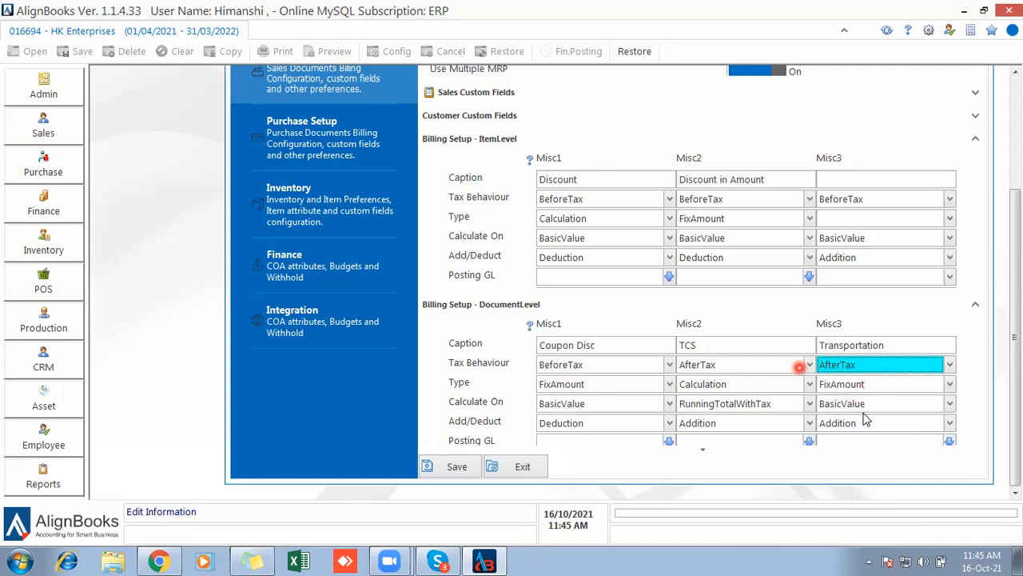
click(837, 364)
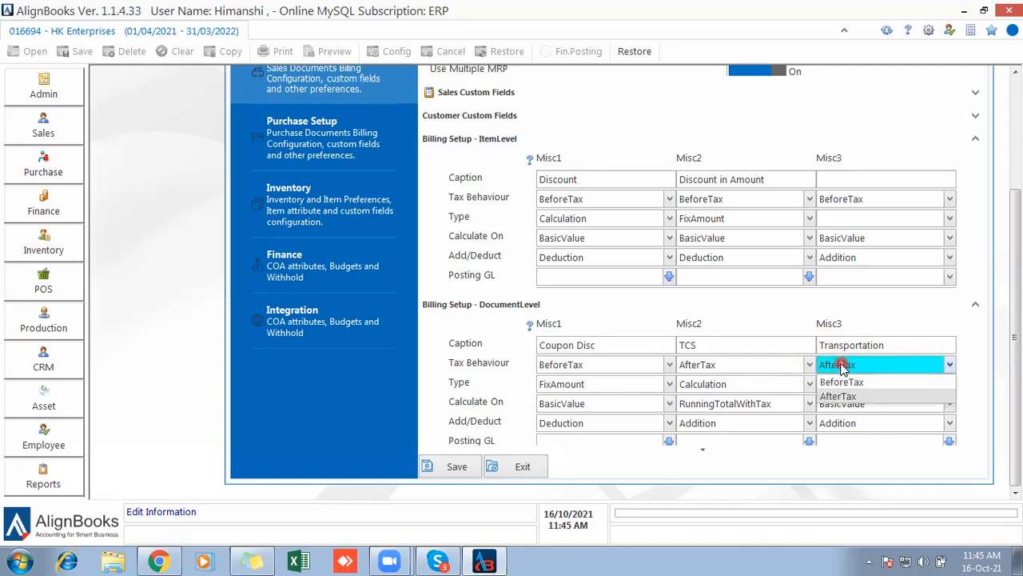
click(839, 383)
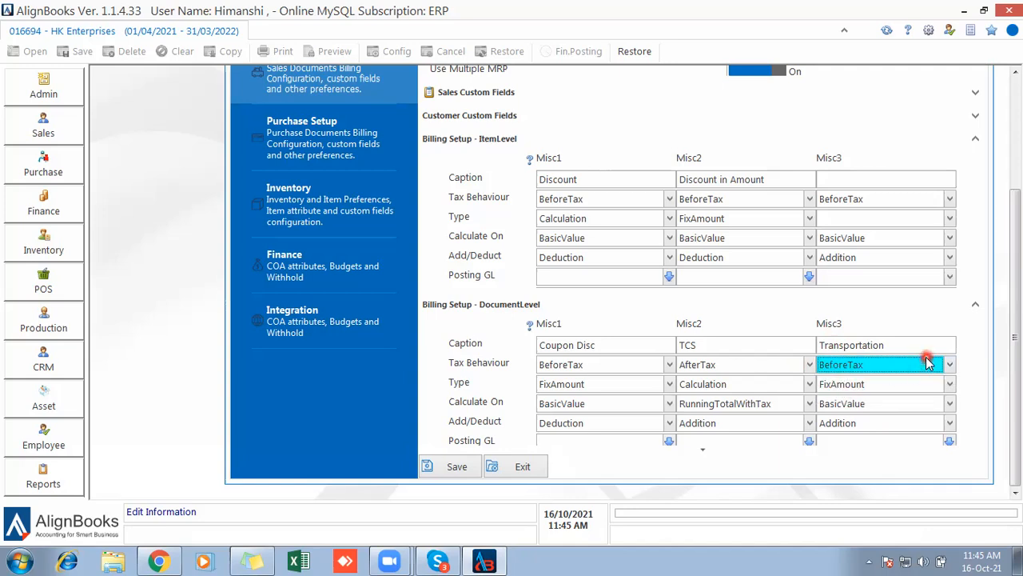
click(870, 386)
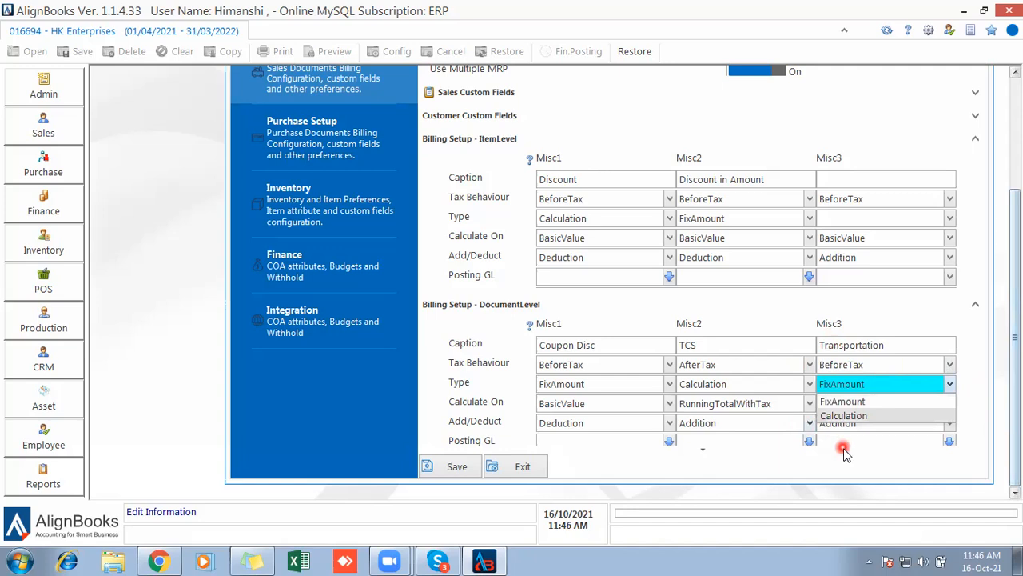
scroll(847, 454, down, 2)
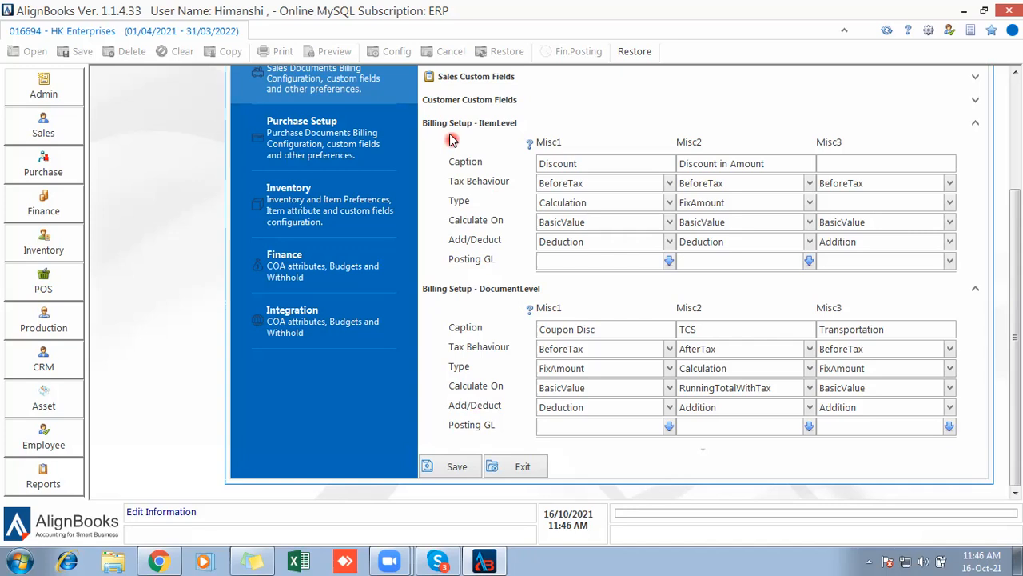
Open Purchase Setup in Company Setup and scroll to the top of its settings.
click(336, 164)
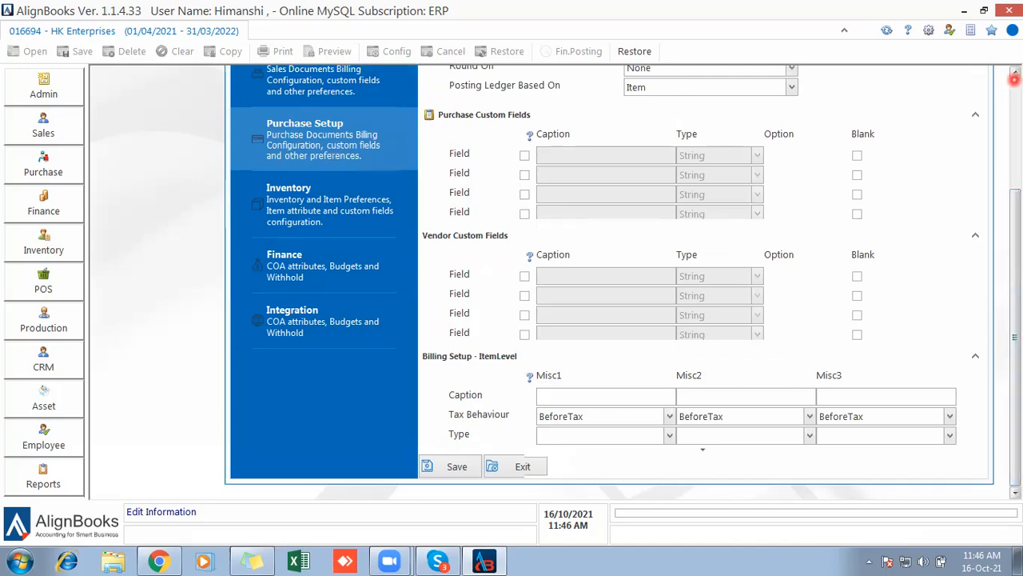
click(1015, 81)
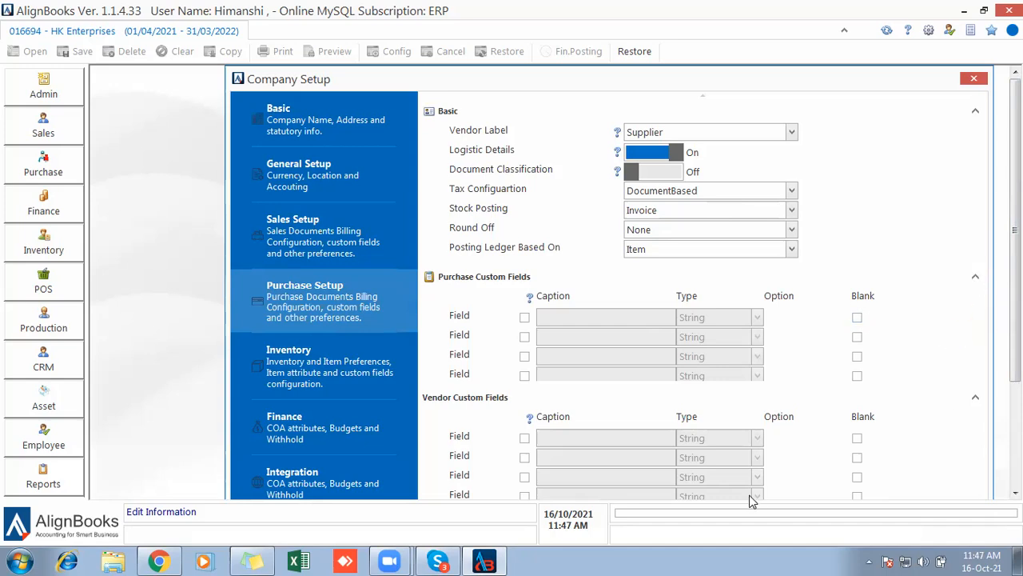
Collapse Purchase Custom Fields and enable a vendor field 'Drug License No' of type String.
click(977, 278)
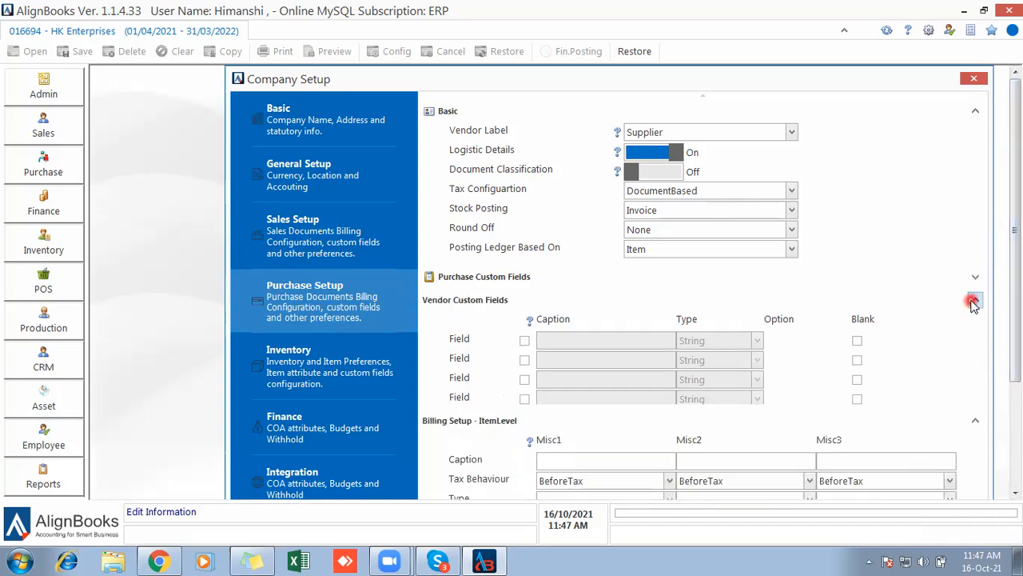
click(524, 340)
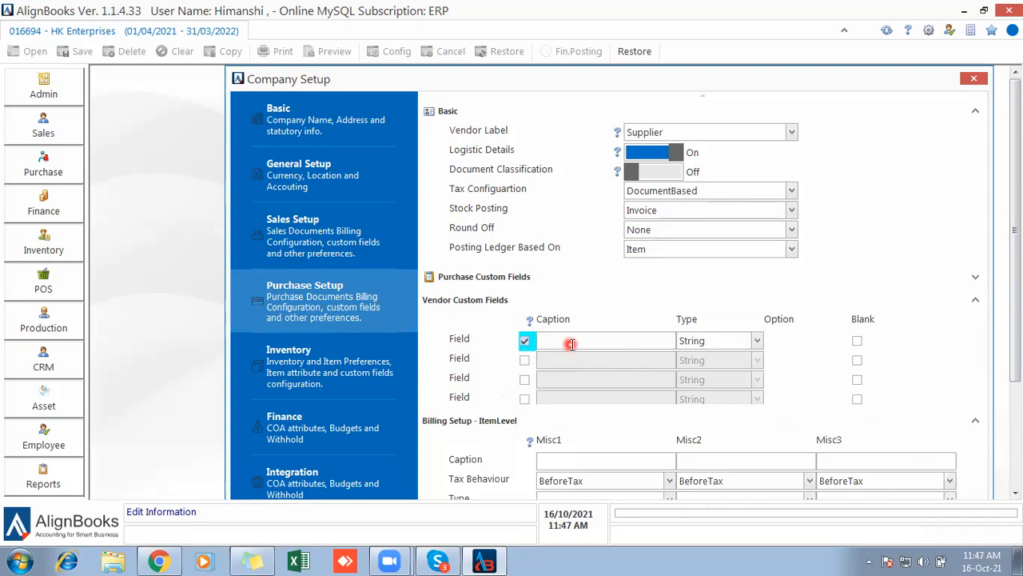
click(574, 343)
text(Dru)
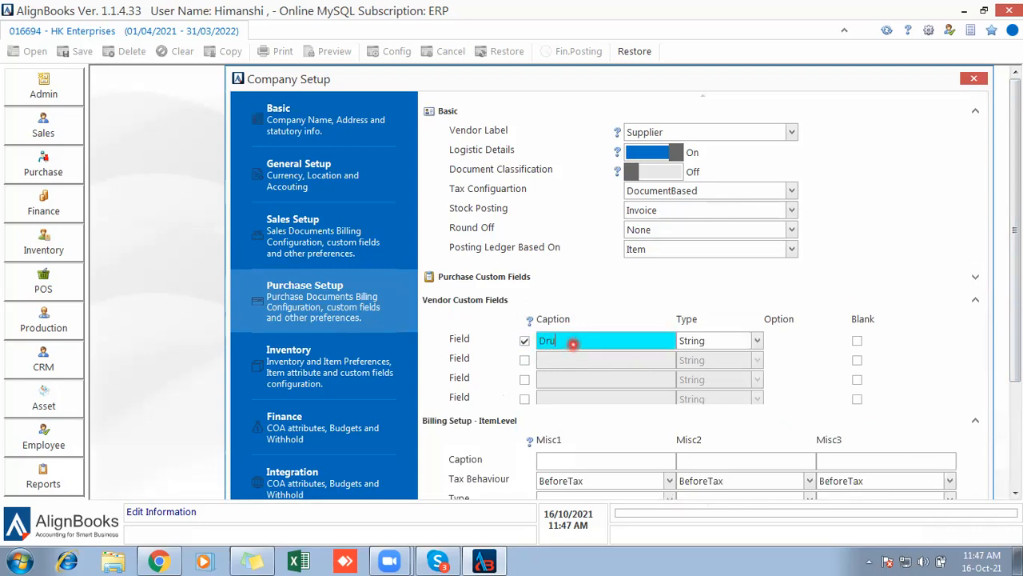
text(g License No)
click(953, 352)
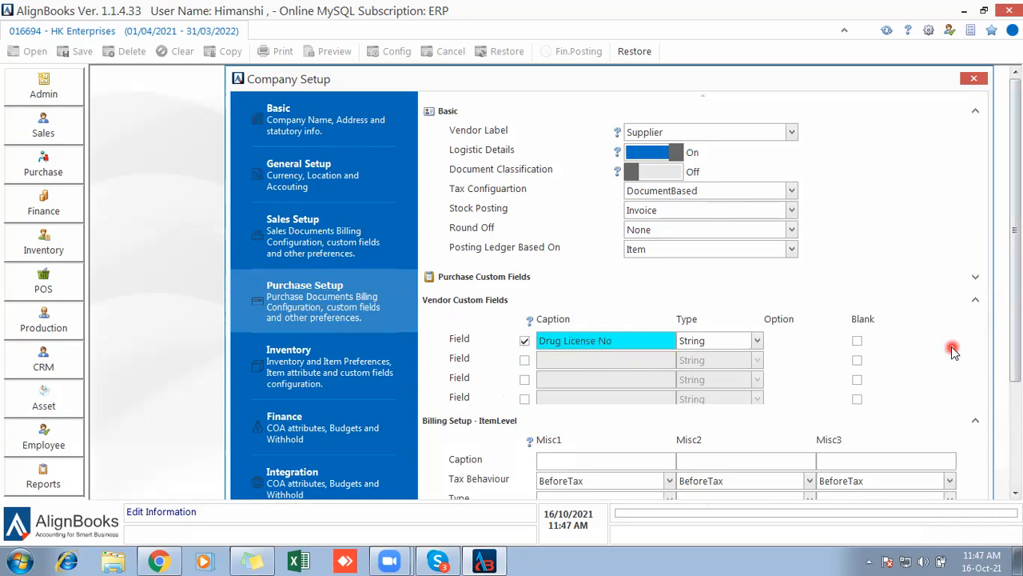
click(727, 342)
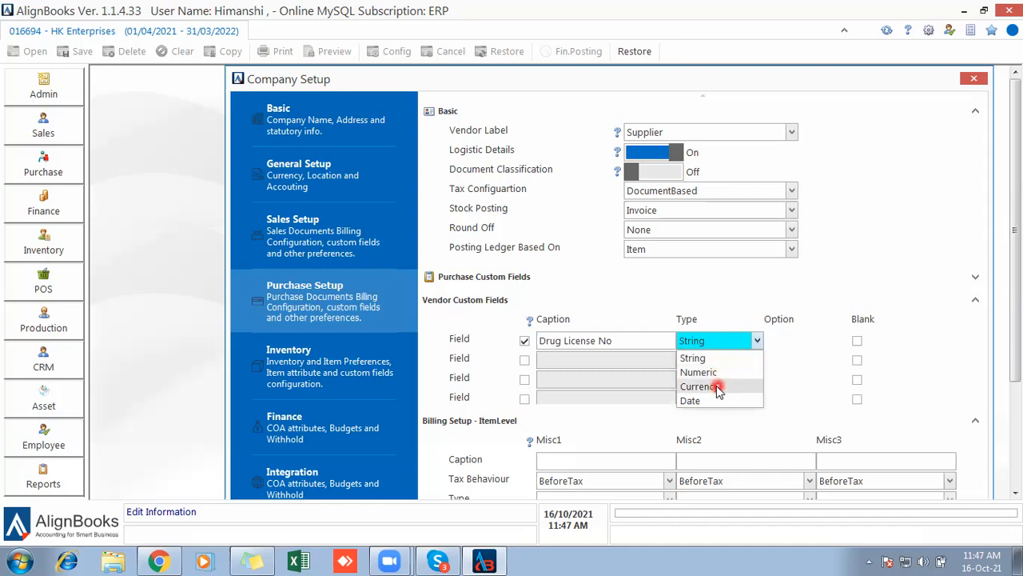
click(791, 376)
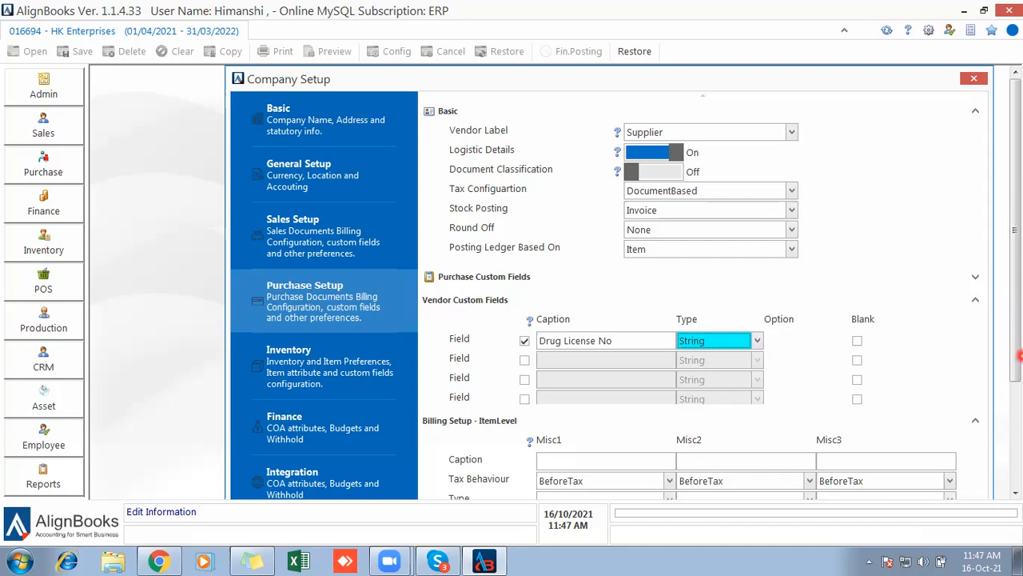
drag(1019, 356, 1019, 430)
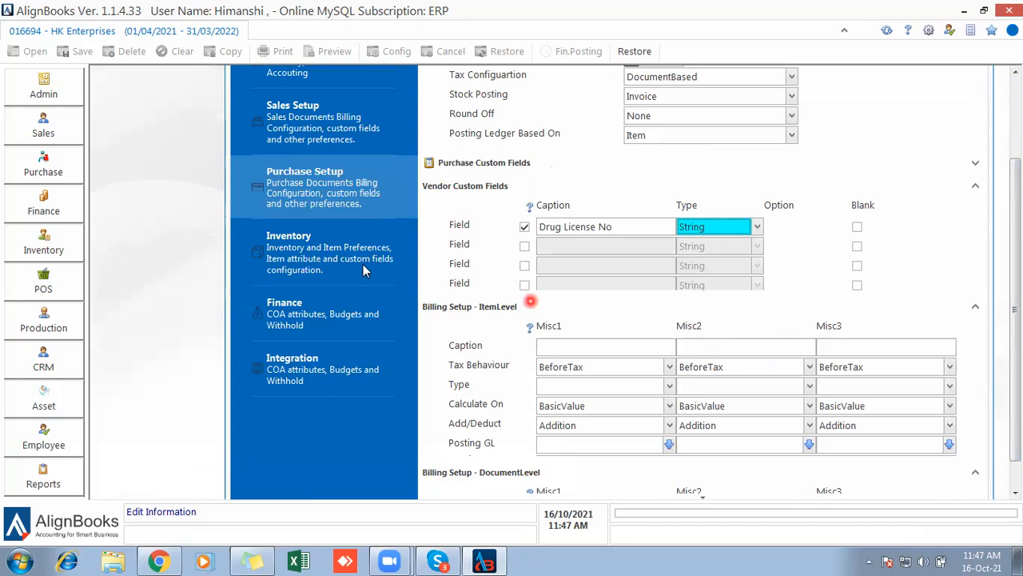
Open the Inventory preferences in Company Setup and scroll to the top of the form.
click(339, 268)
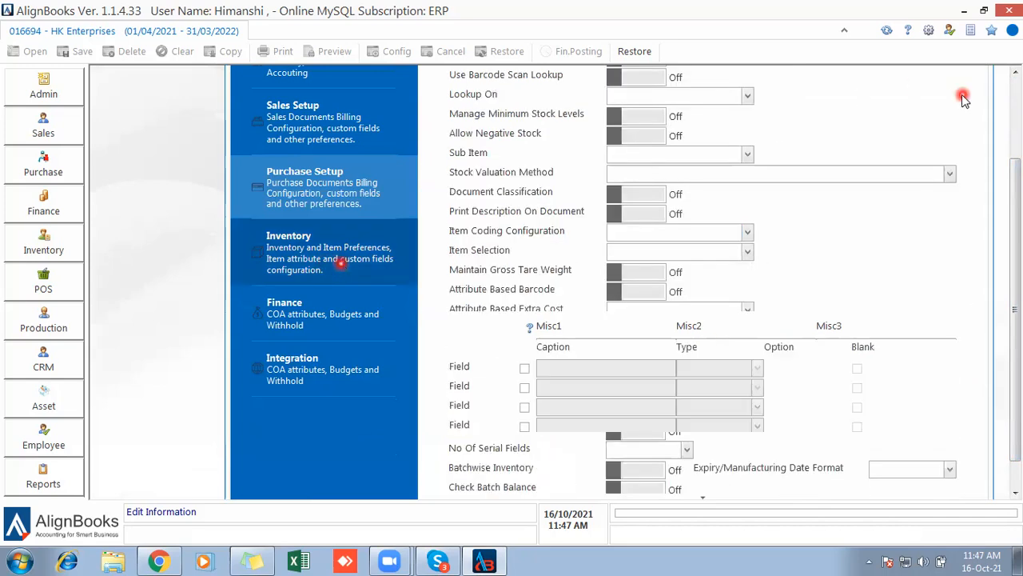
click(1018, 83)
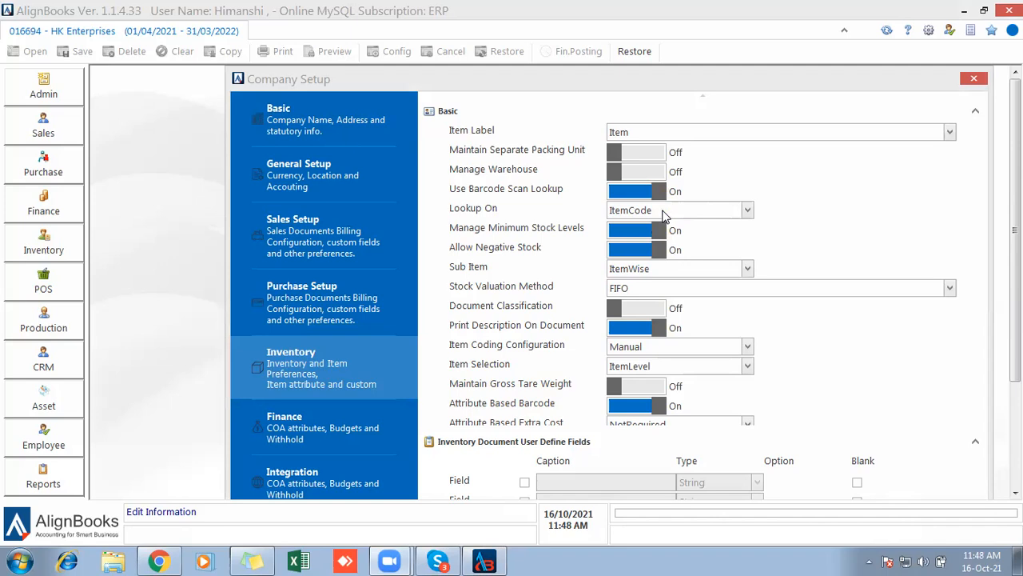
click(597, 211)
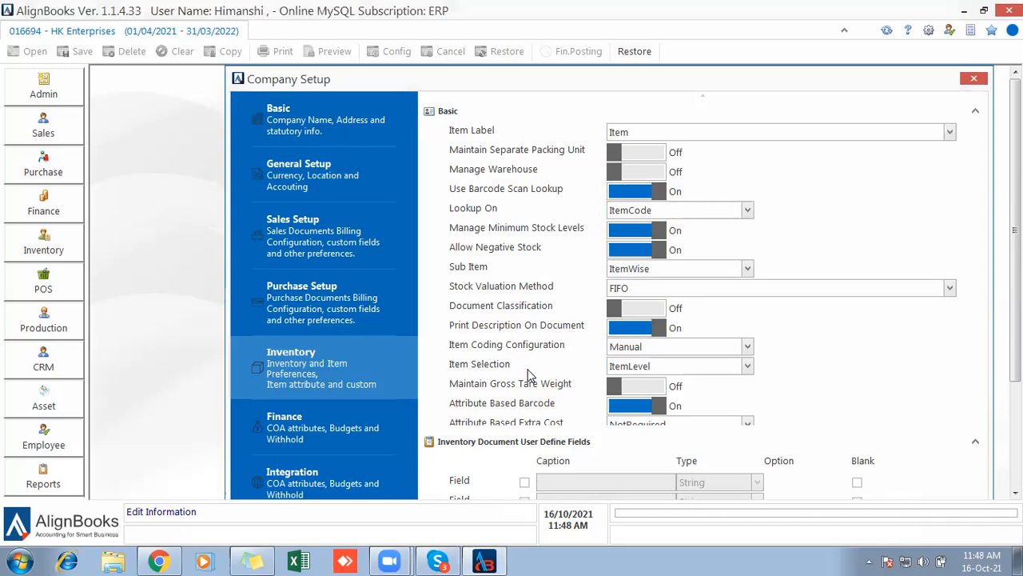
click(512, 407)
click(500, 367)
click(462, 256)
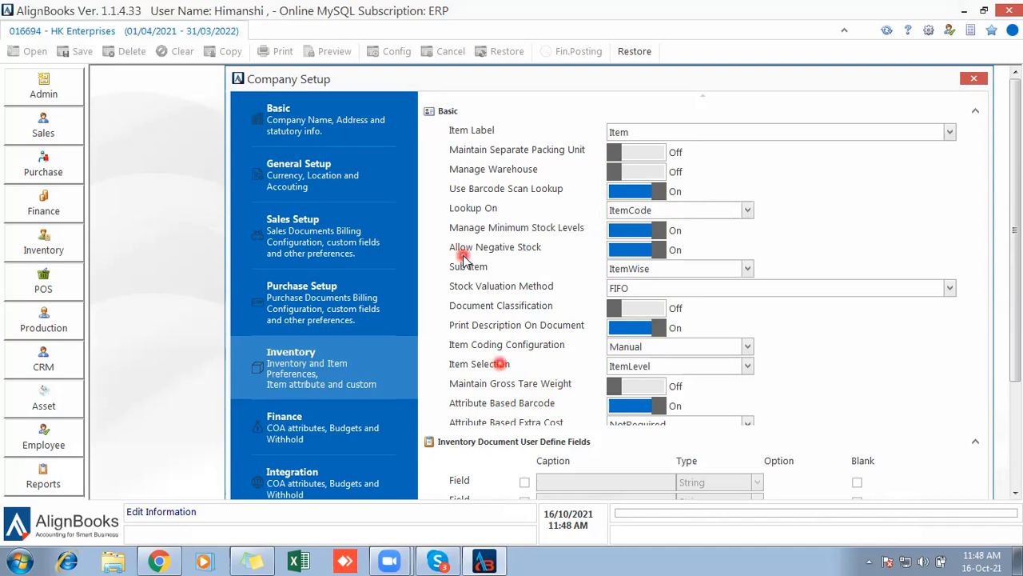
click(477, 177)
click(364, 375)
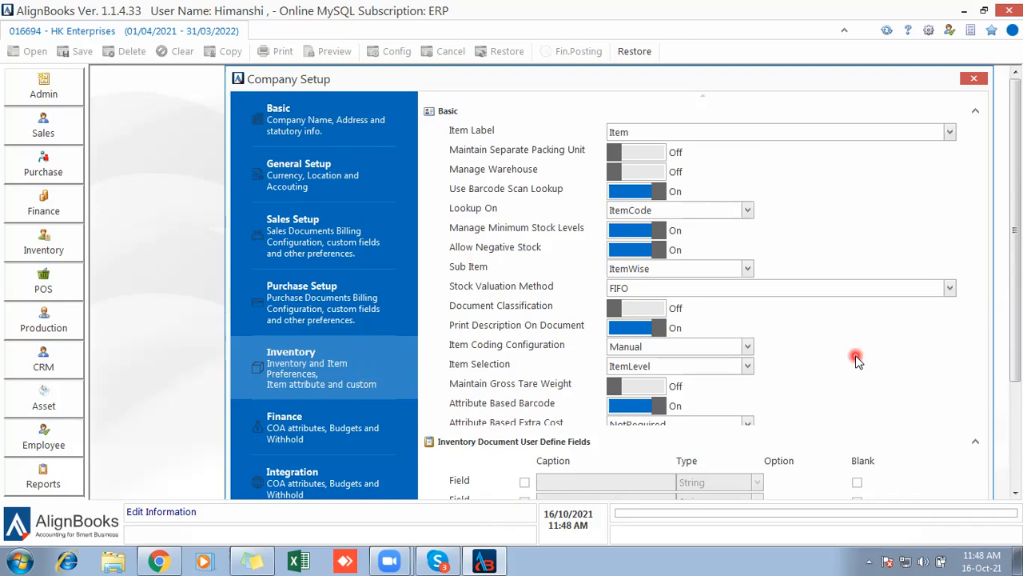
click(502, 553)
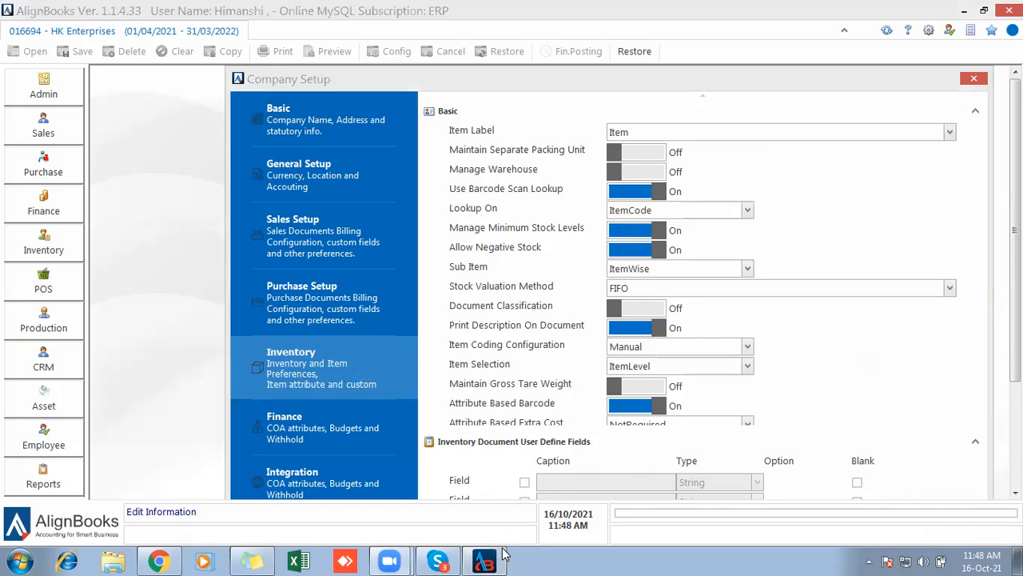